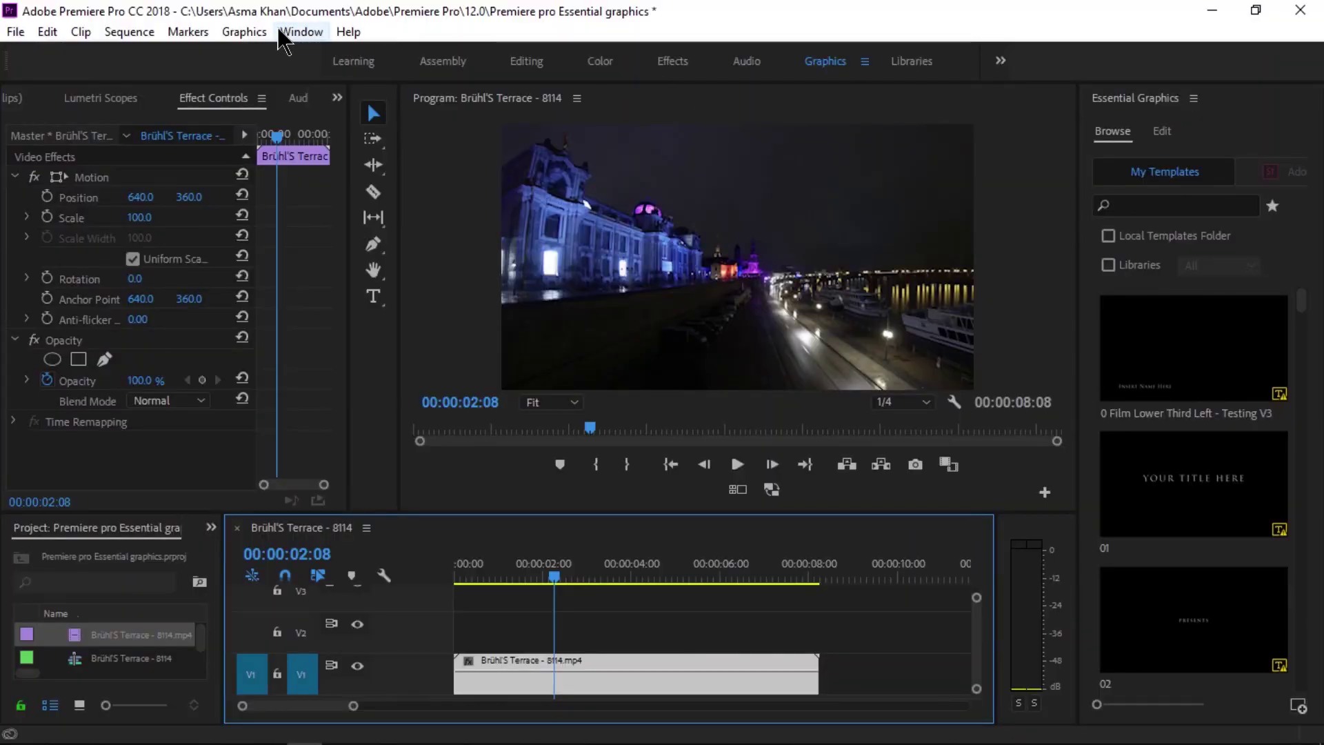
pyautogui.click(301, 32)
pyautogui.moveTo(523, 47)
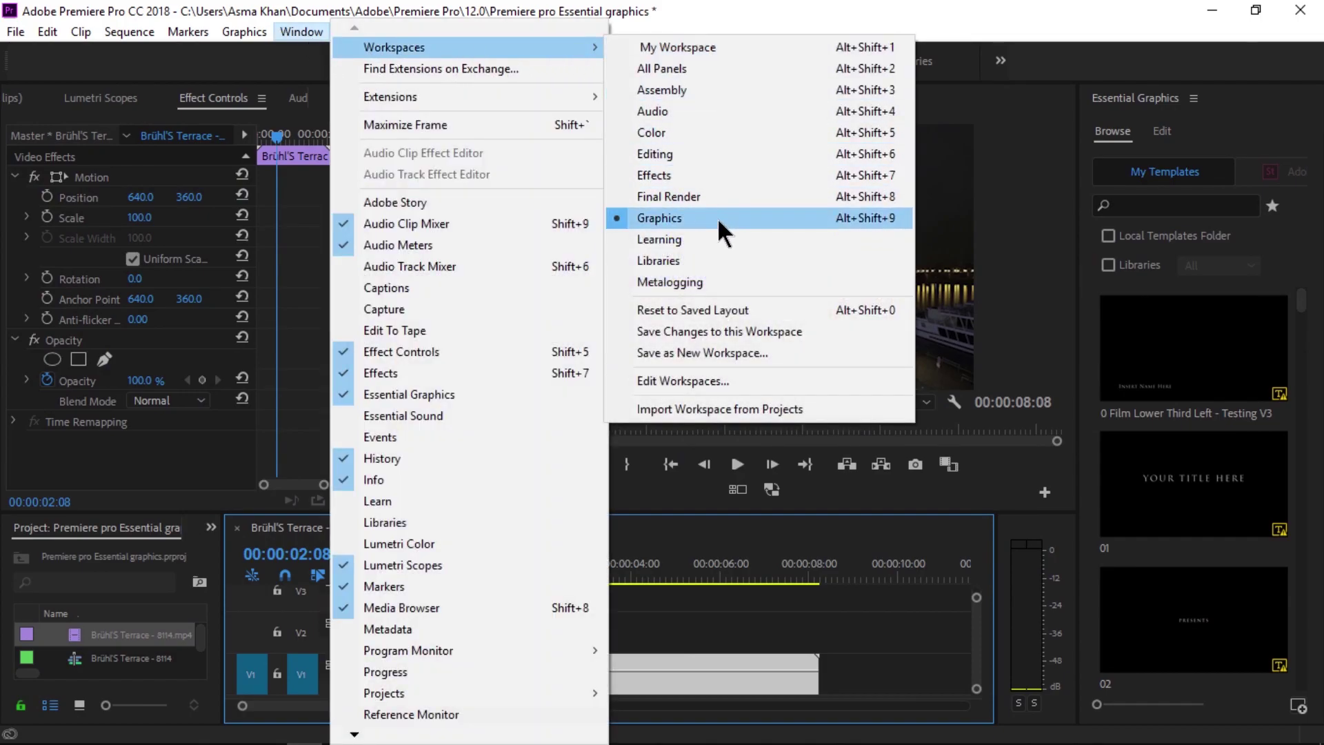
pyautogui.click(1021, 322)
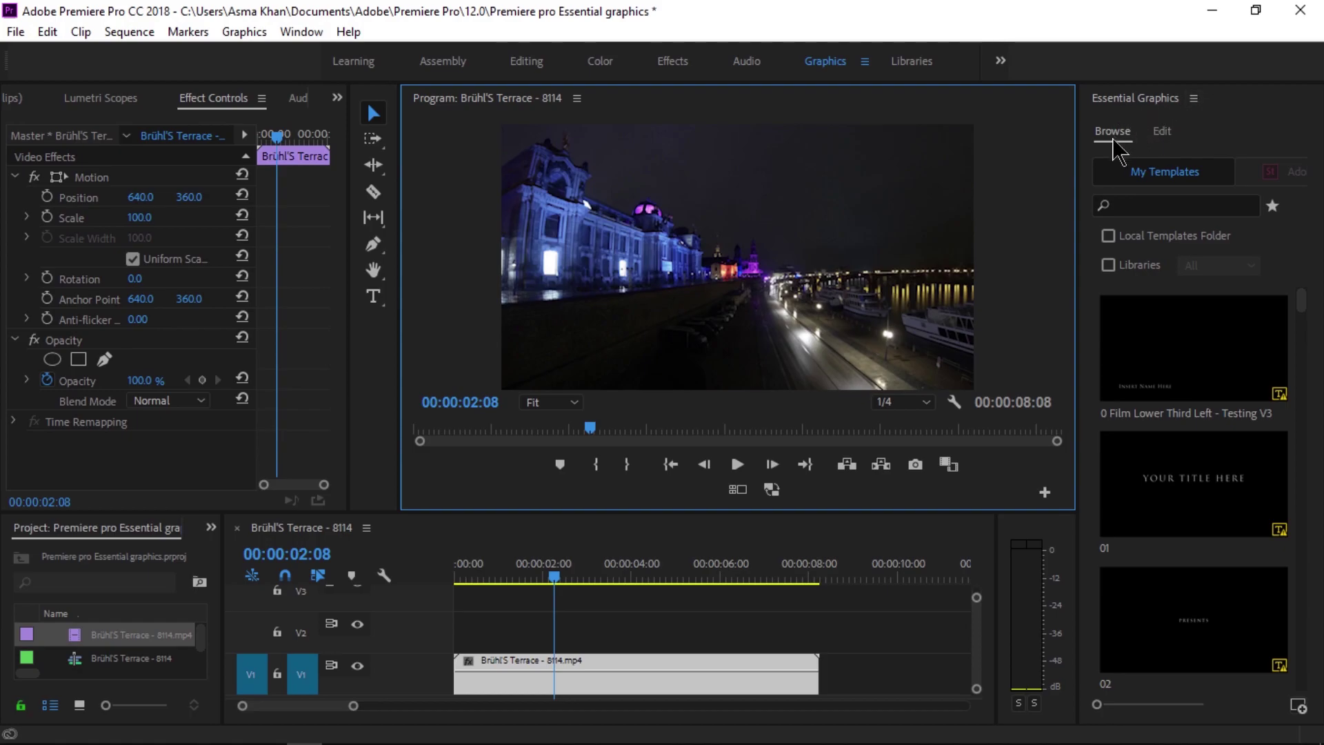
pyautogui.click(1165, 136)
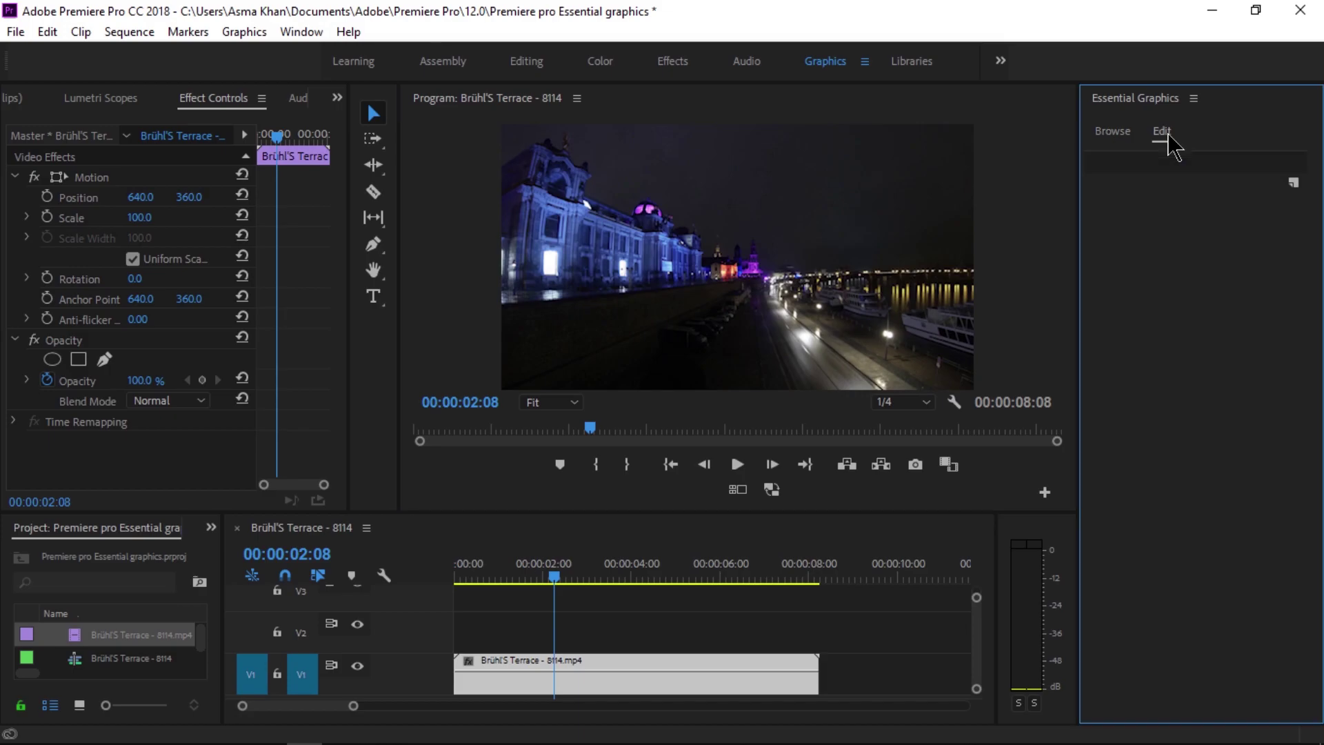
pyautogui.click(1110, 142)
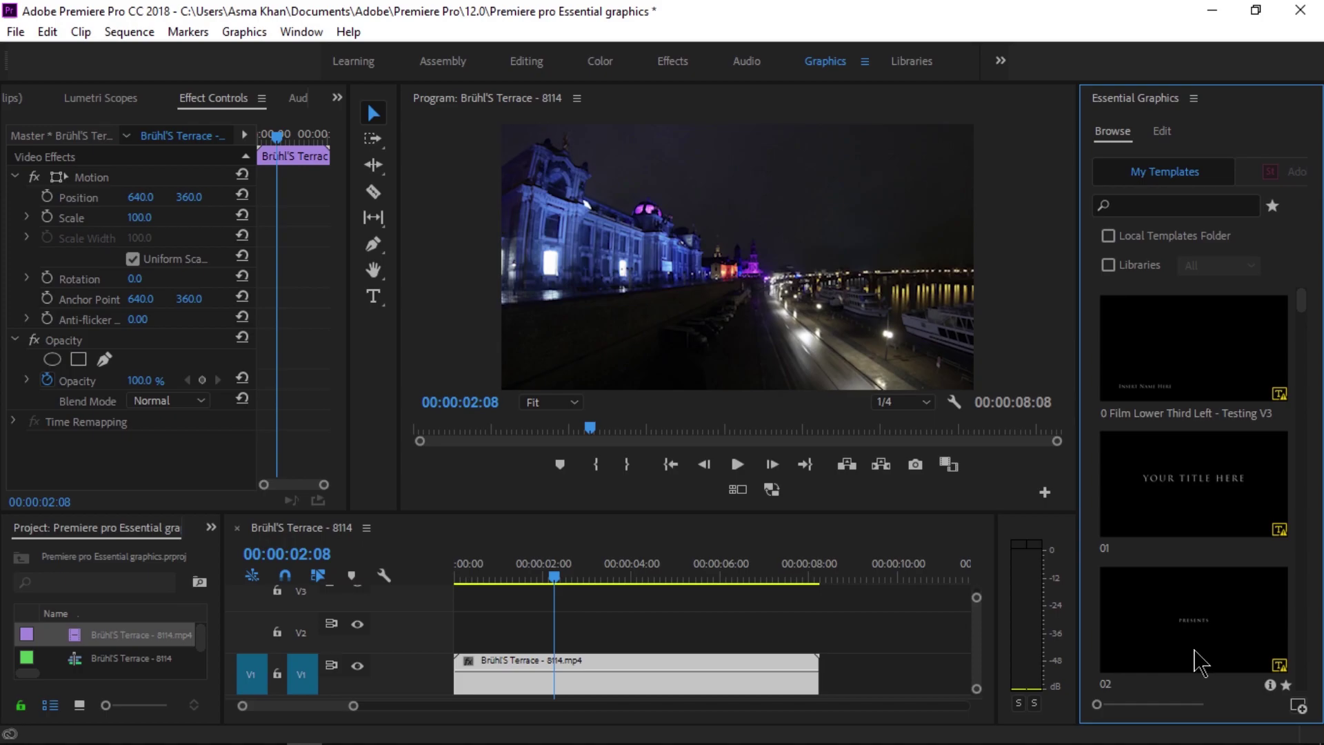
# - Add a text layer over the video at 00:00:02:08 that reads "Digital Creations"
pyautogui.click(1165, 131)
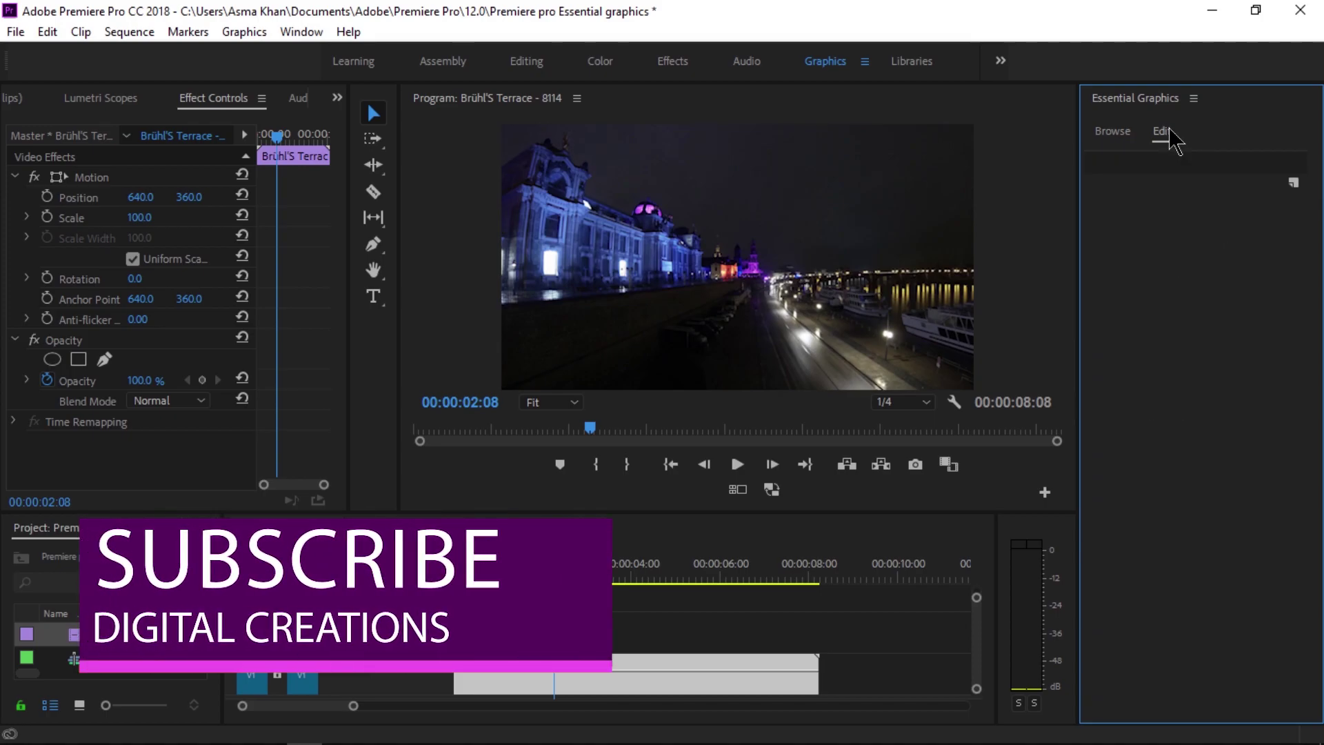
pyautogui.click(1294, 184)
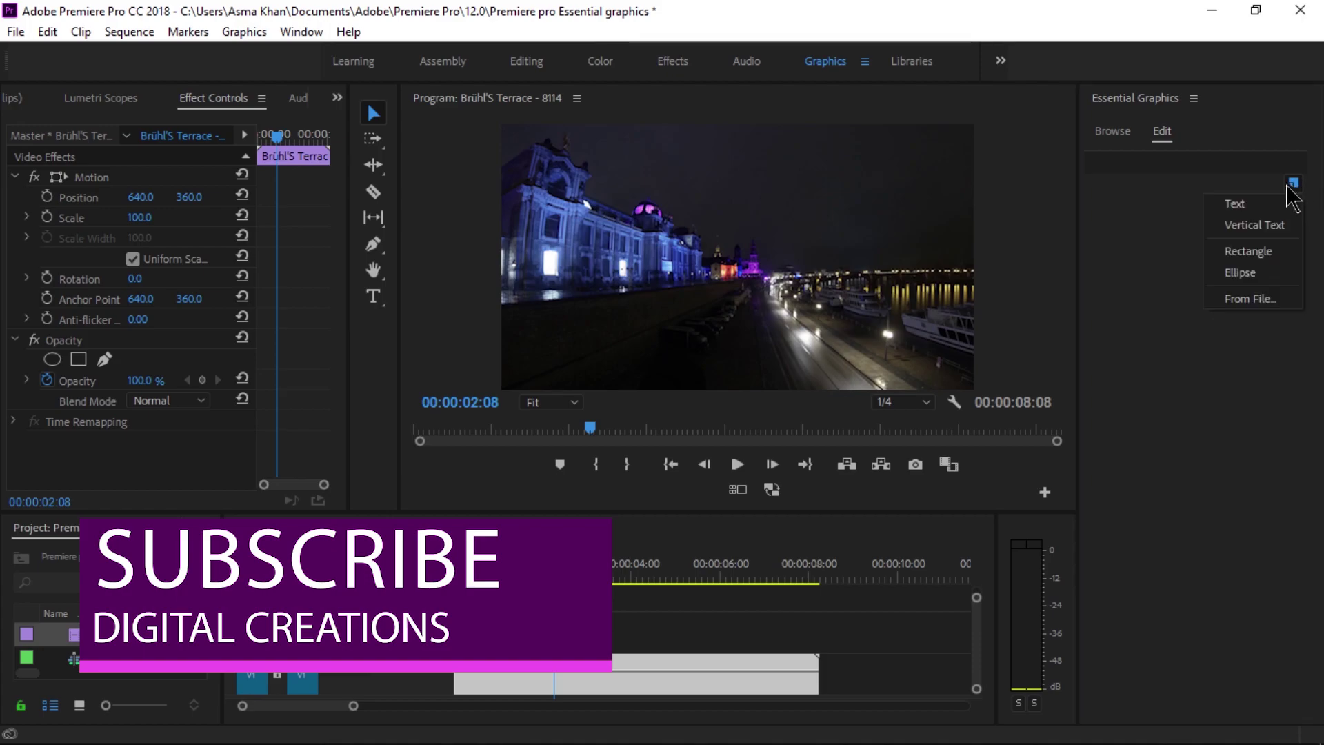
pyautogui.click(1262, 204)
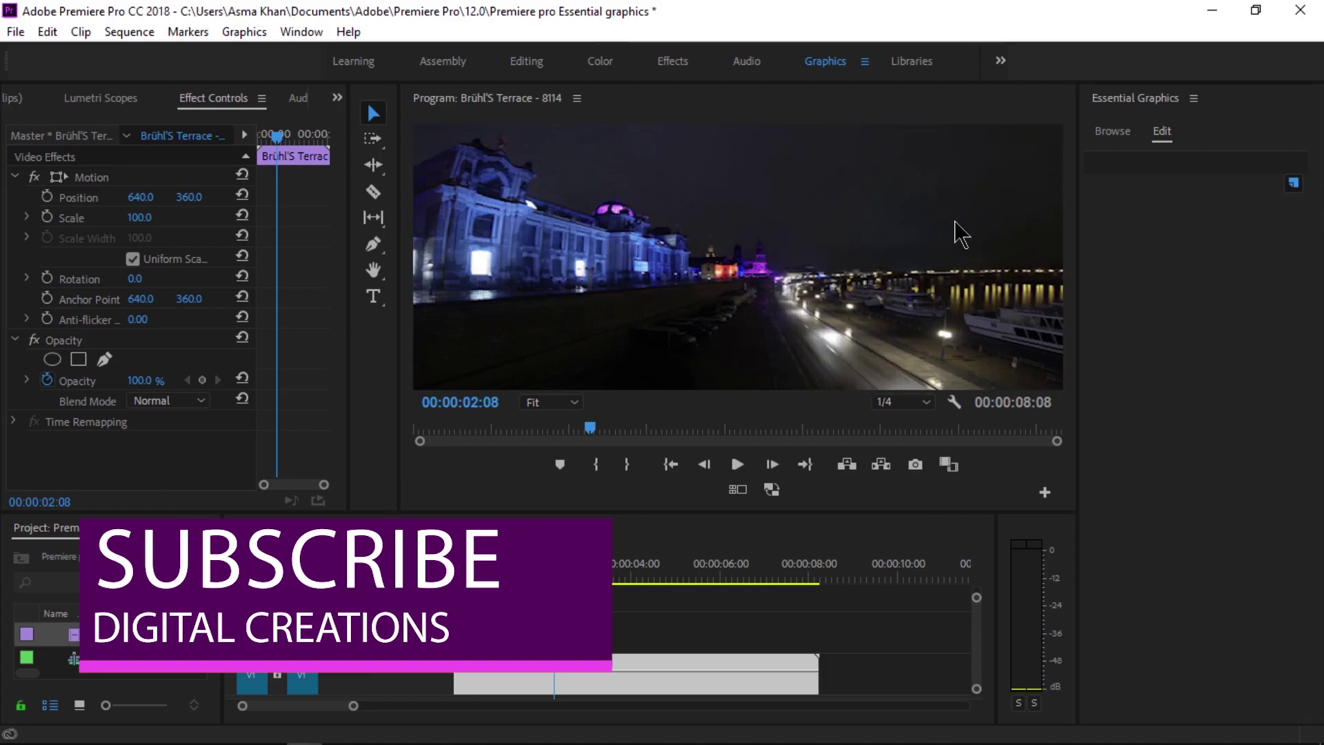
pyautogui.moveTo(913, 259); pyautogui.dragTo(795, 272)
pyautogui.doubleClick(794, 262)
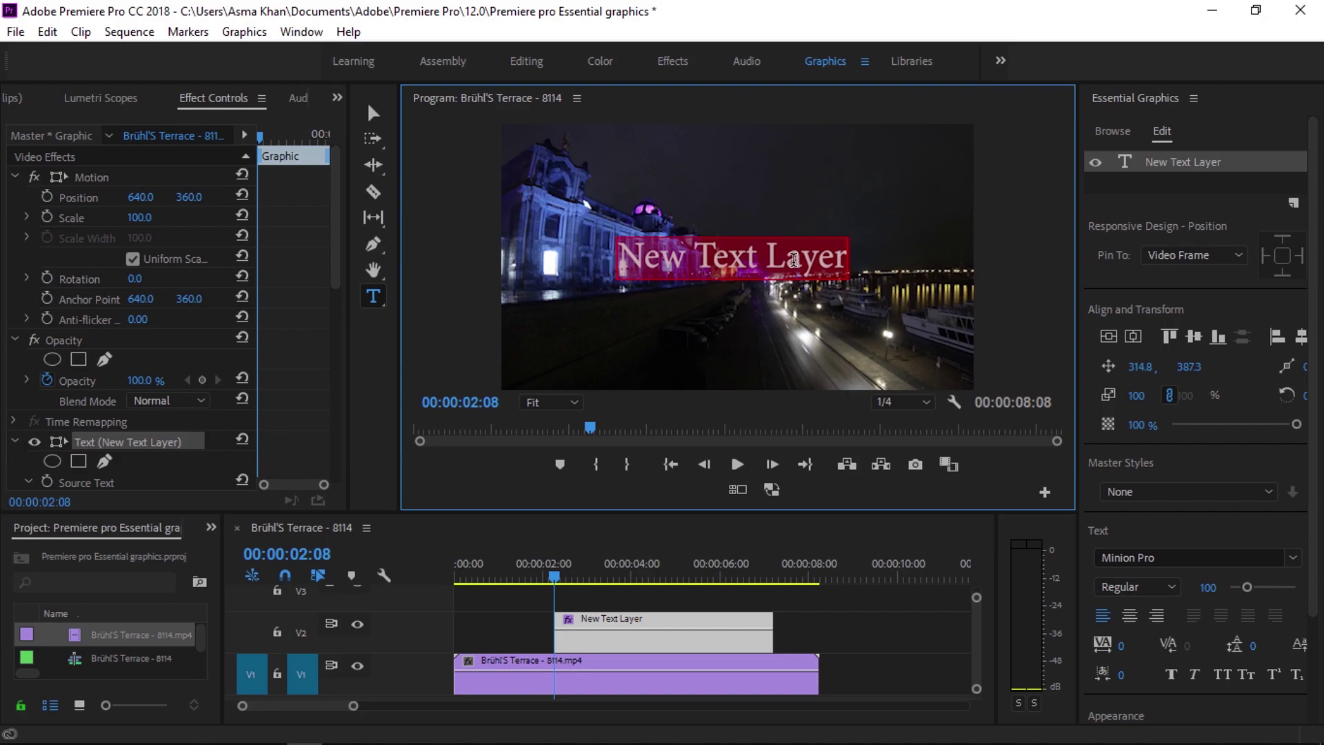
pyautogui.write('Dig')
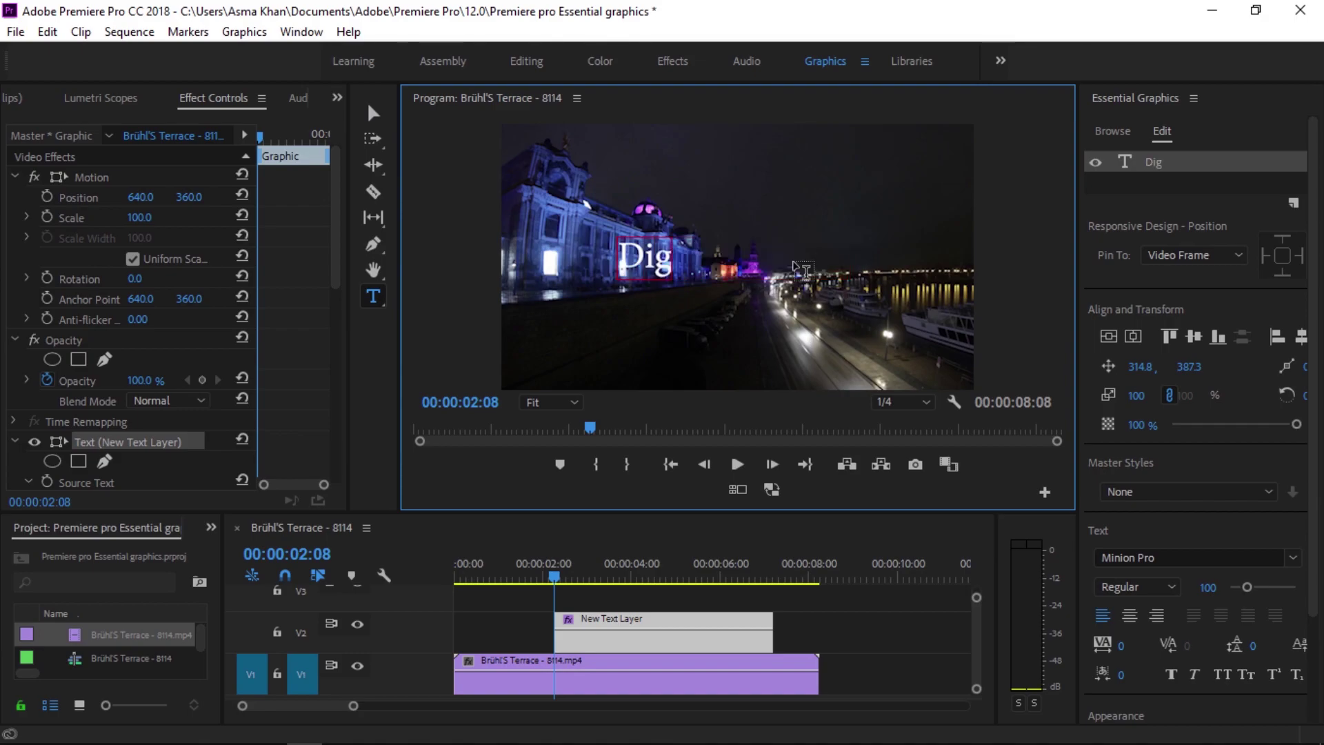
pyautogui.write('ita')
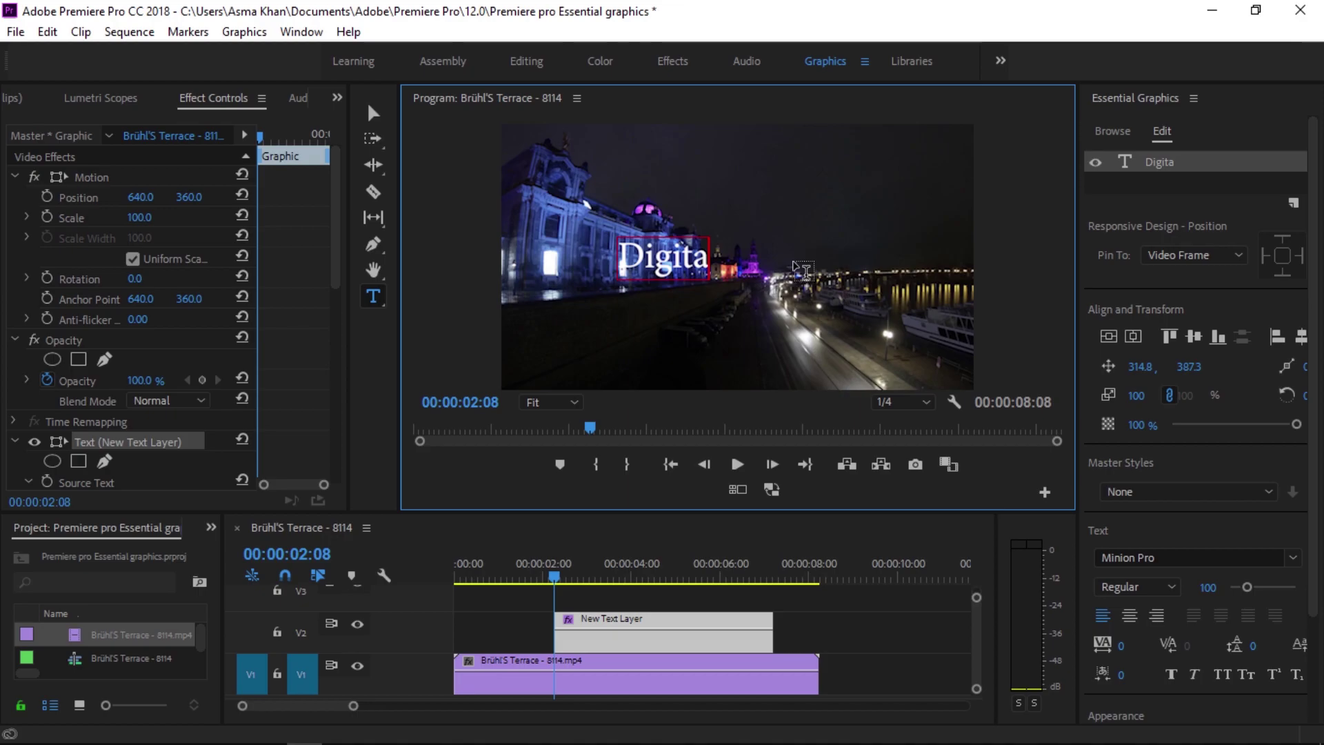
pyautogui.write('l Creat')
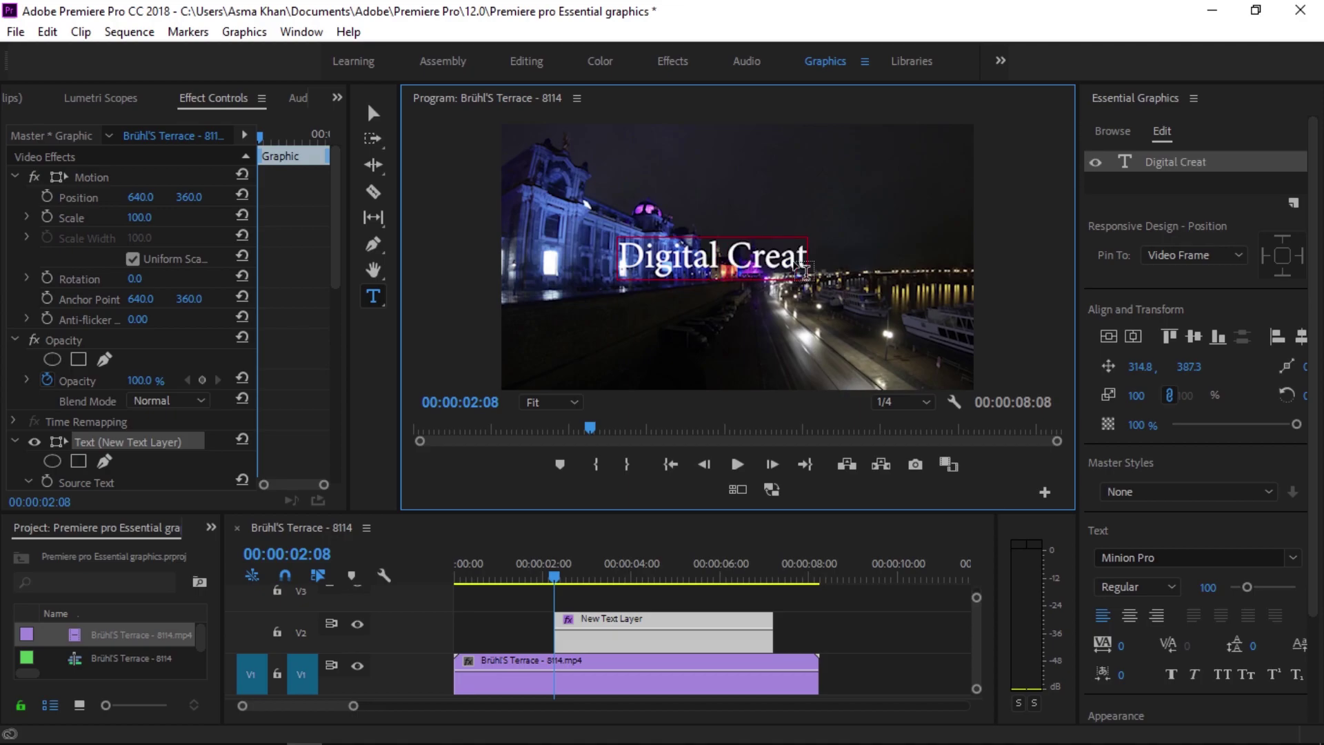
pyautogui.write('ions')
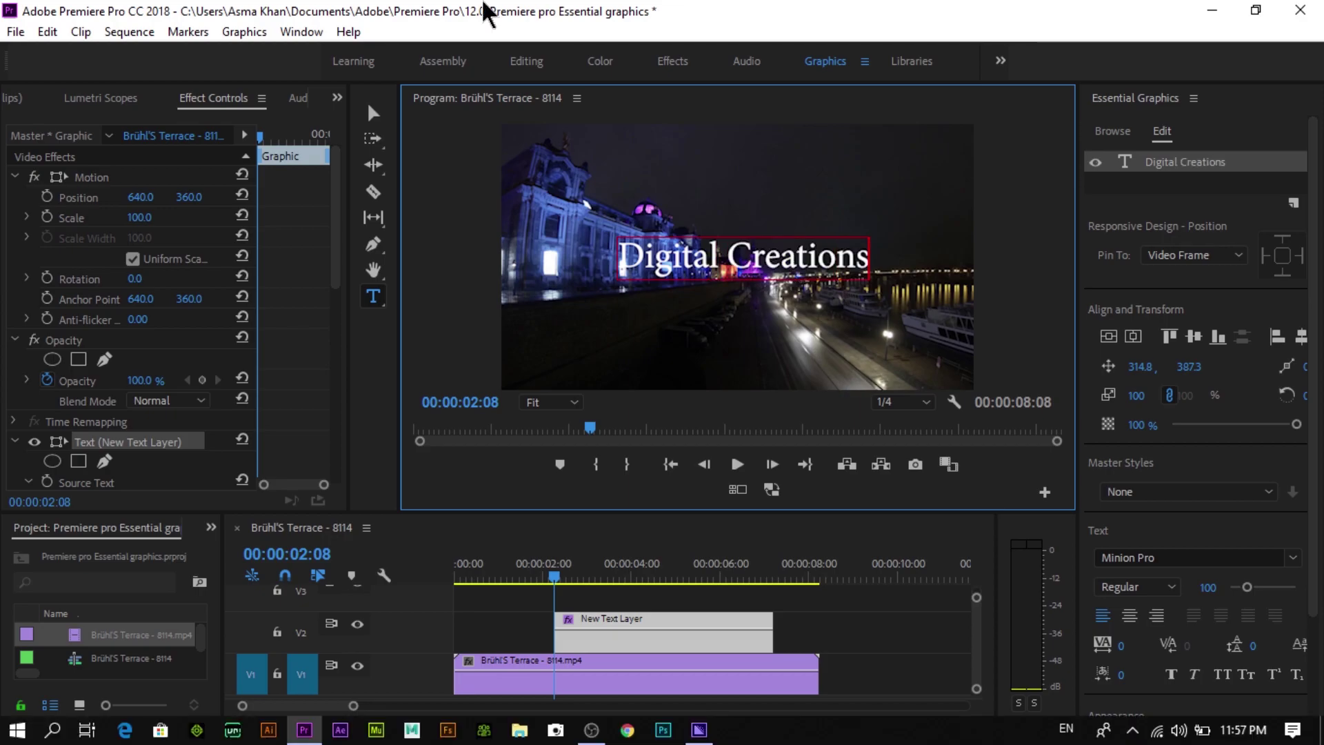
# - Enlarge the title text to about 131% and centre it horizontally and vertically in the frame
pyautogui.click(373, 112)
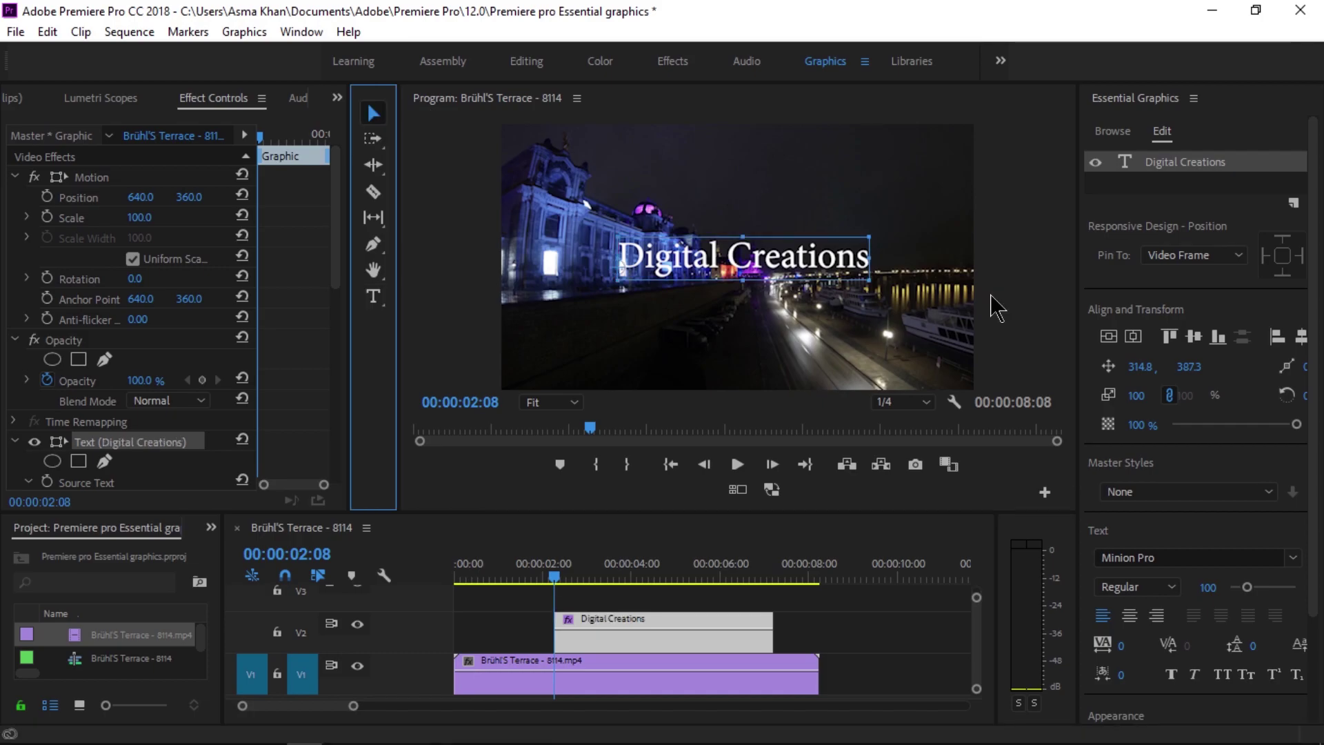
pyautogui.moveTo(862, 236)
pyautogui.mouseDown()
pyautogui.moveTo(904, 217)
pyautogui.moveTo(886, 229)
pyautogui.mouseUp()
pyautogui.moveTo(879, 282); pyautogui.dragTo(858, 303)
pyautogui.click(1134, 336)
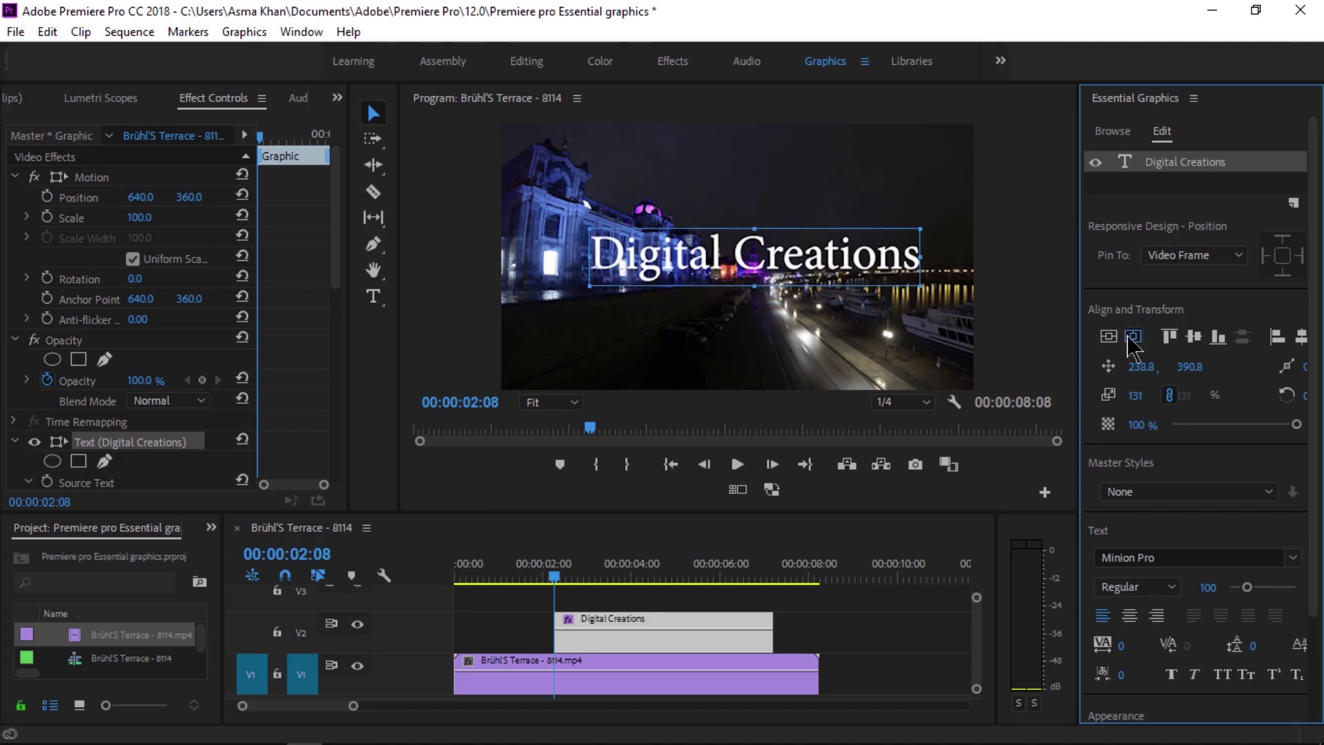
pyautogui.click(1109, 337)
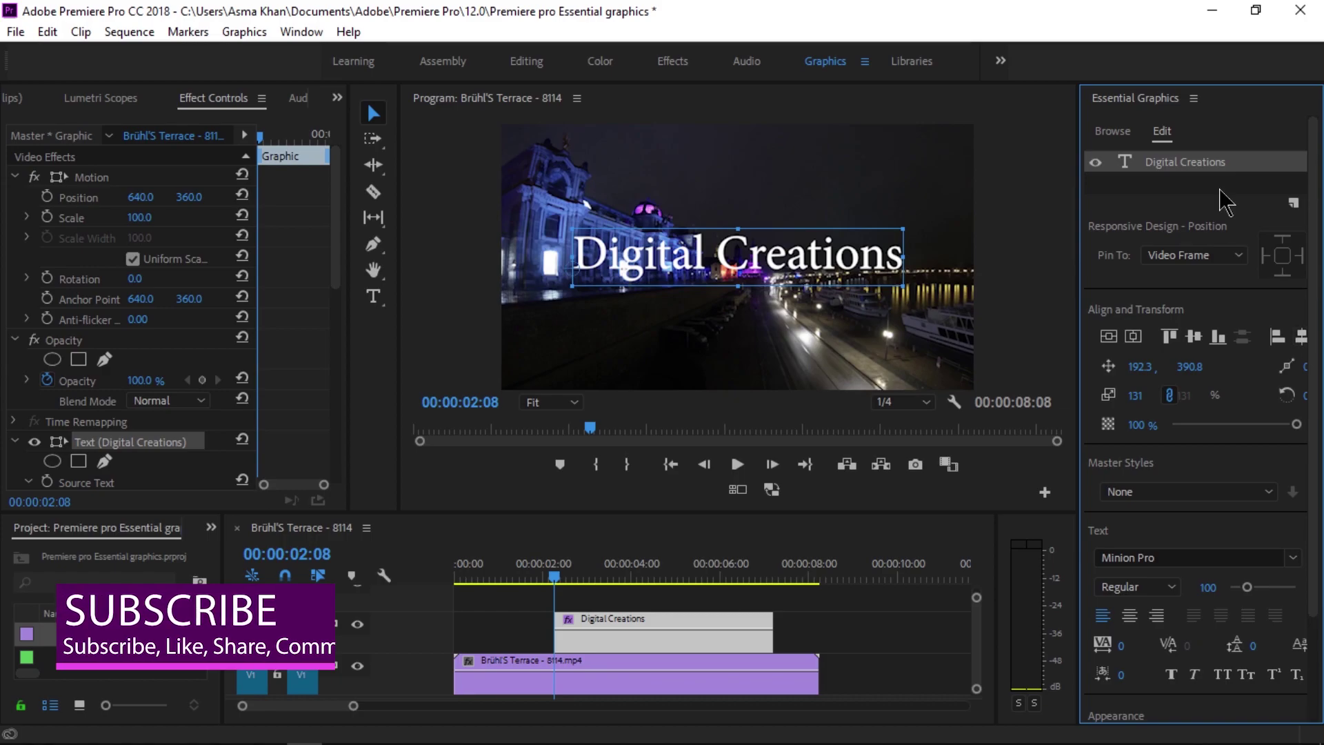
# - Add a rectangle as a separate graphic clip above the title, with no clip selected
pyautogui.click(1294, 204)
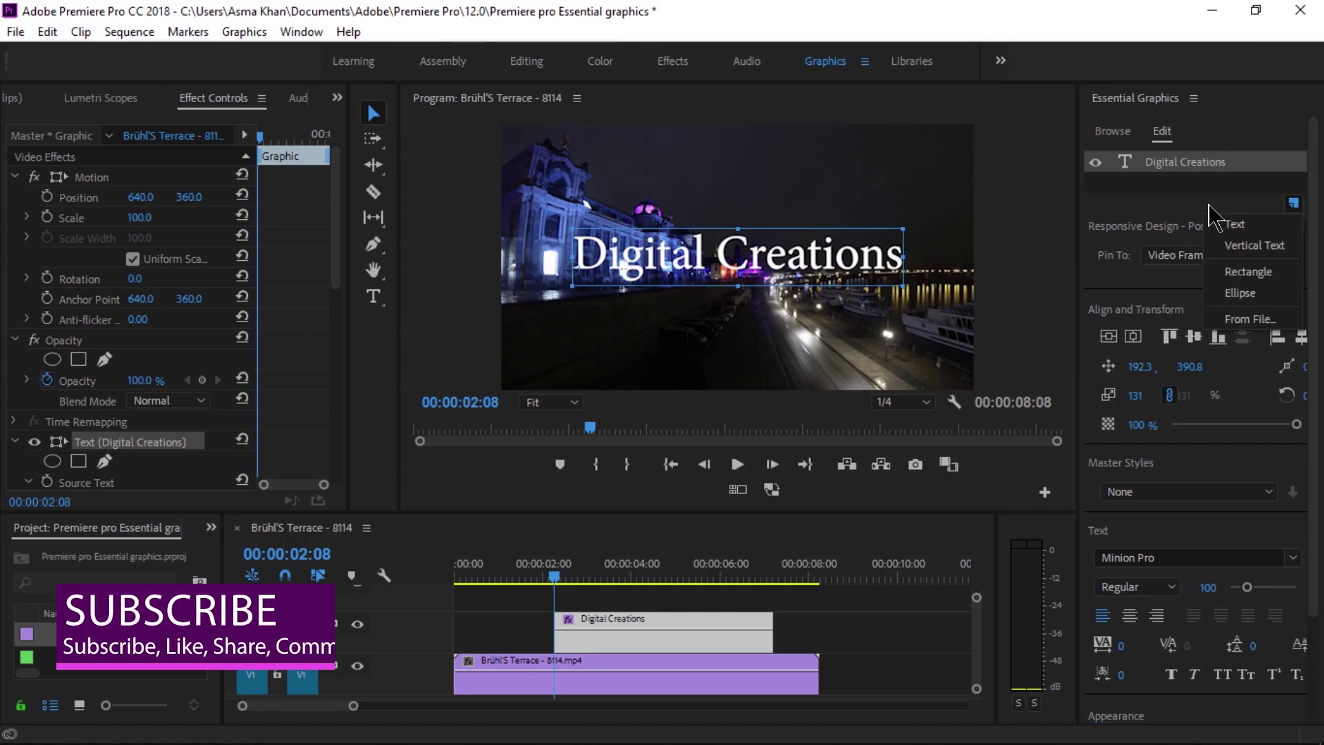
pyautogui.click(886, 613)
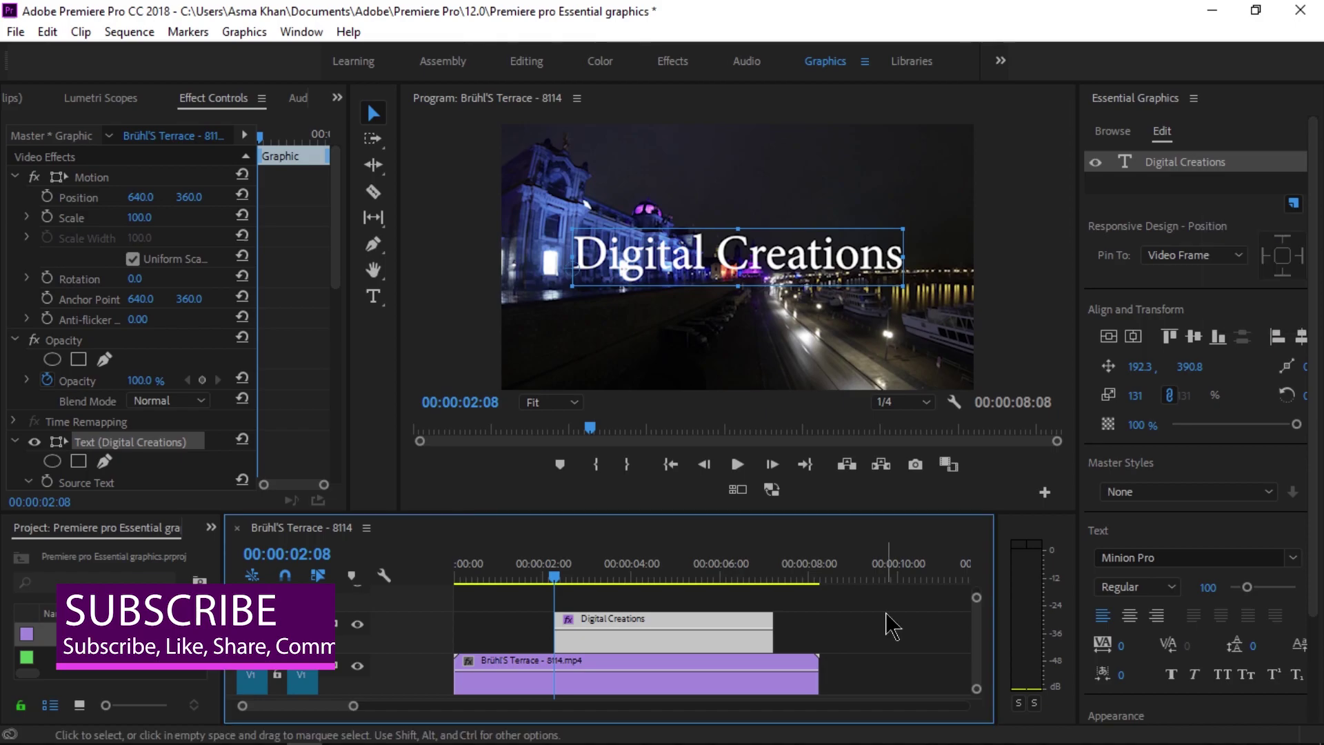
pyautogui.click(891, 624)
pyautogui.click(1293, 182)
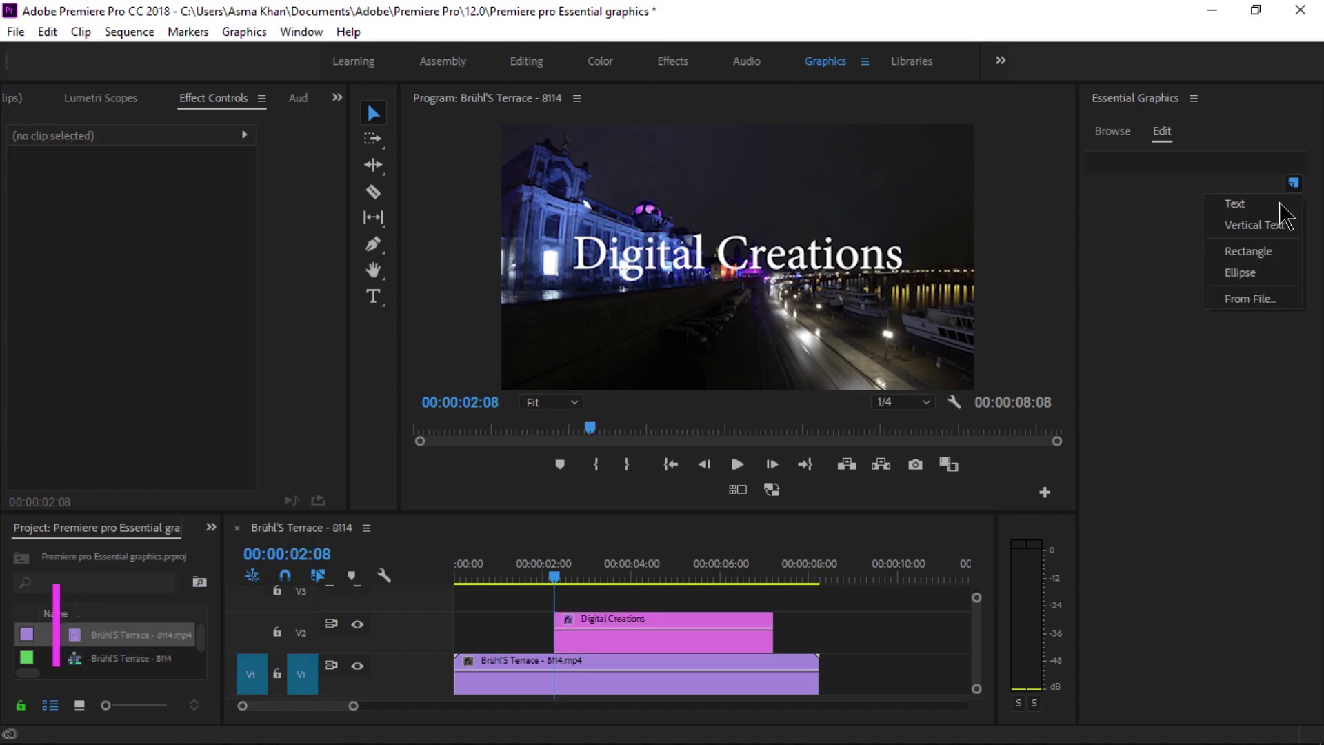
pyautogui.click(1249, 253)
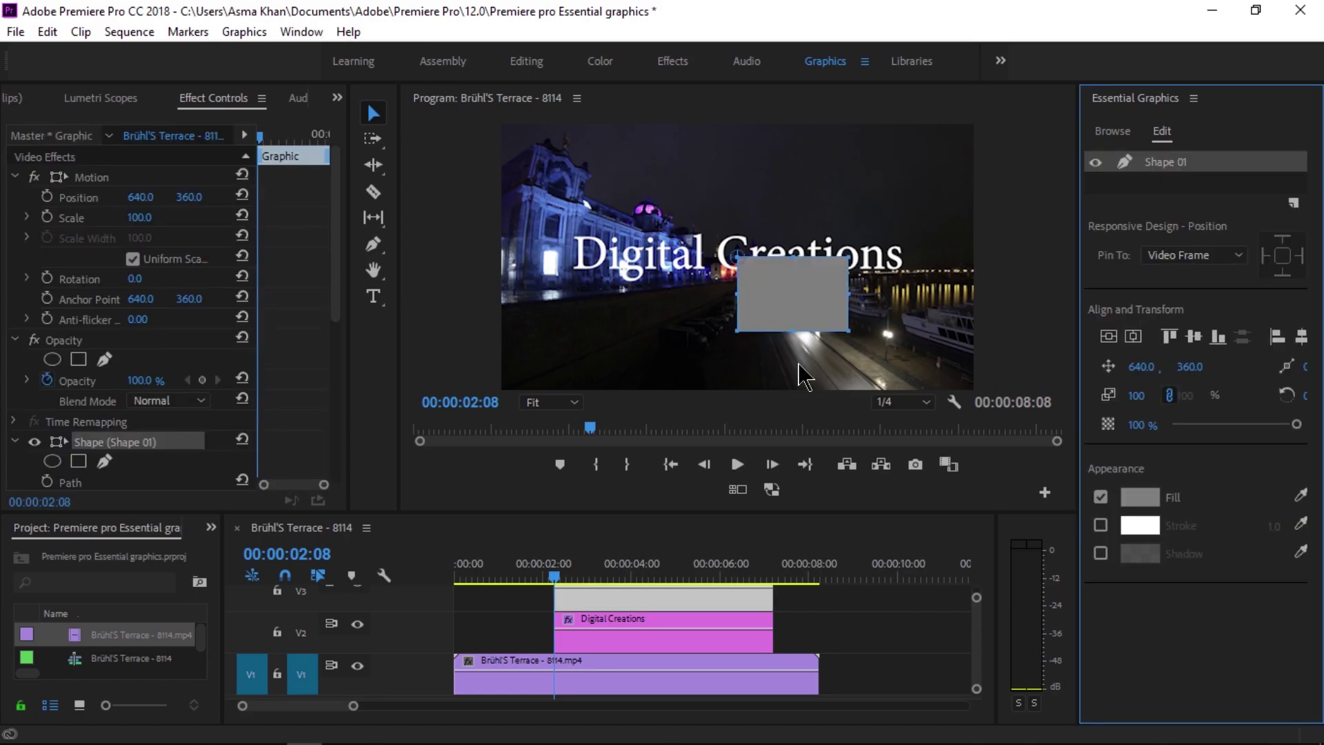
pyautogui.click(611, 605)
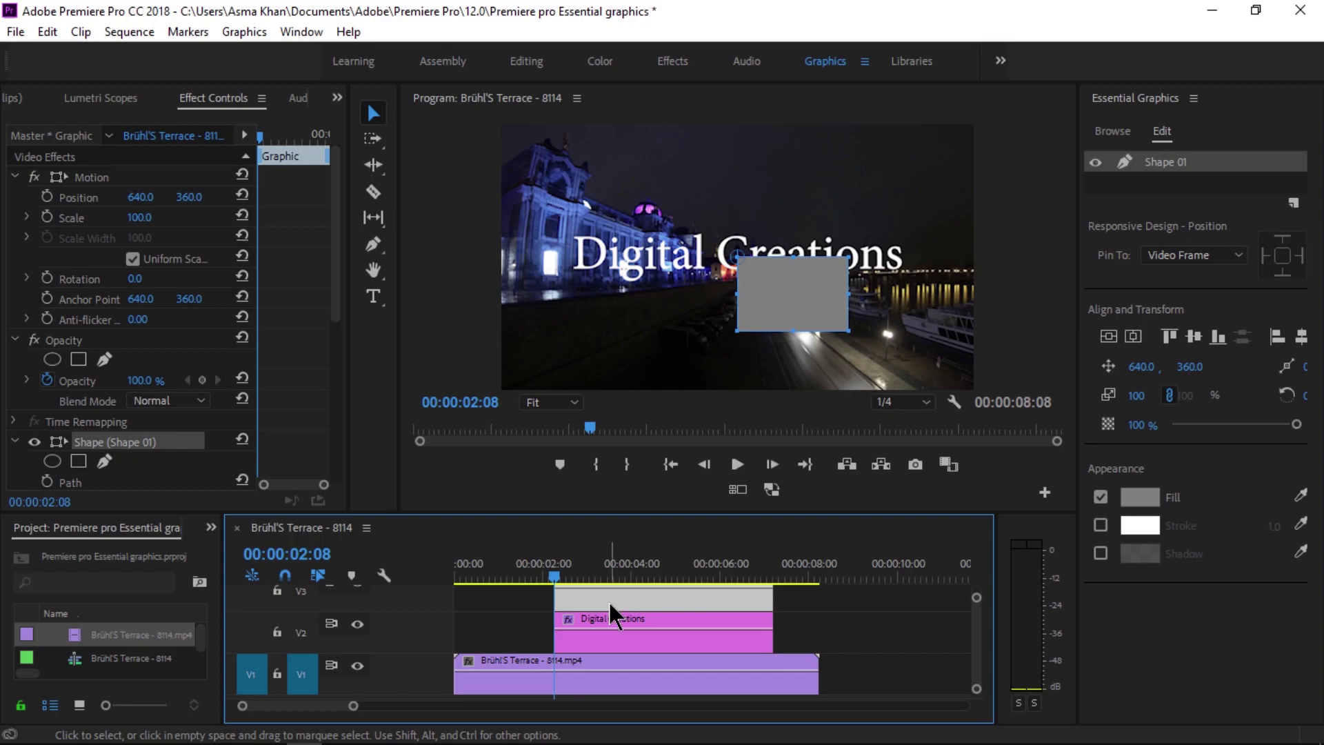
# - Add a rectangle layer inside the Digital Creations graphic and place it below the text layer
pyautogui.click(719, 631)
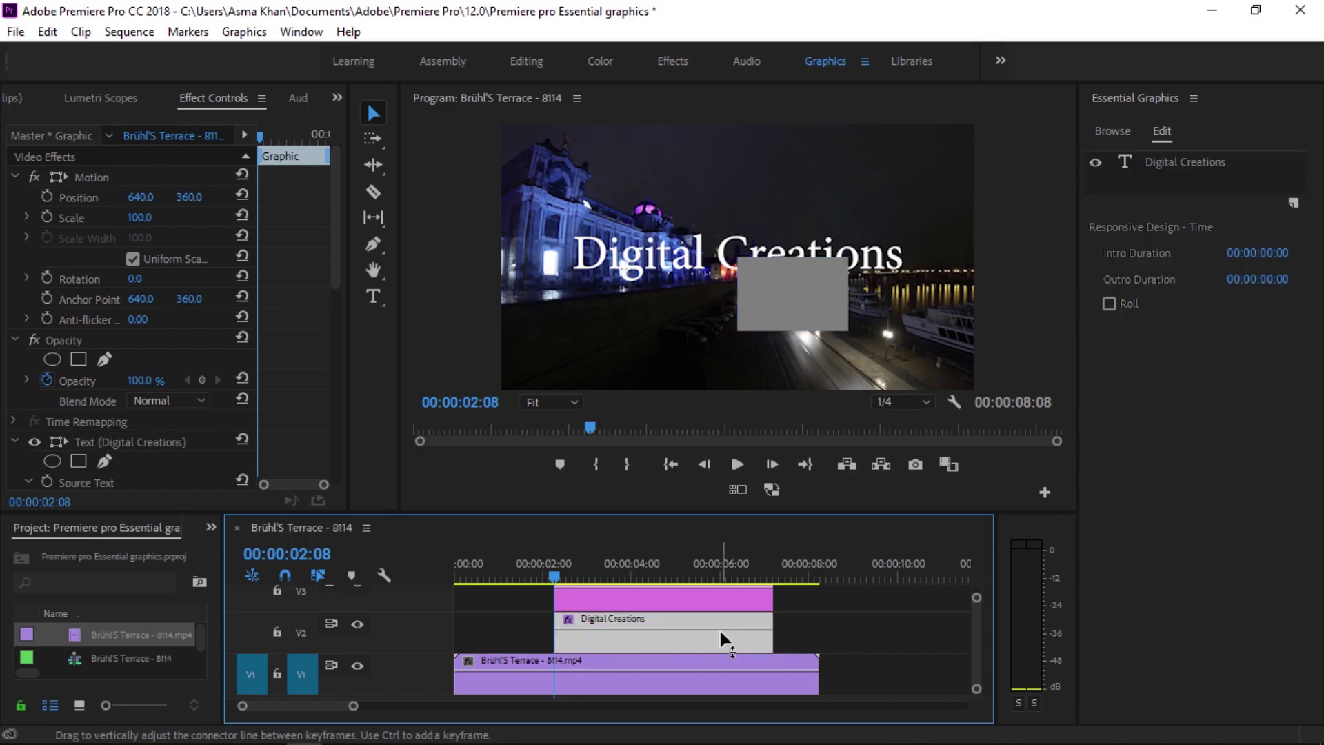
pyautogui.click(1294, 203)
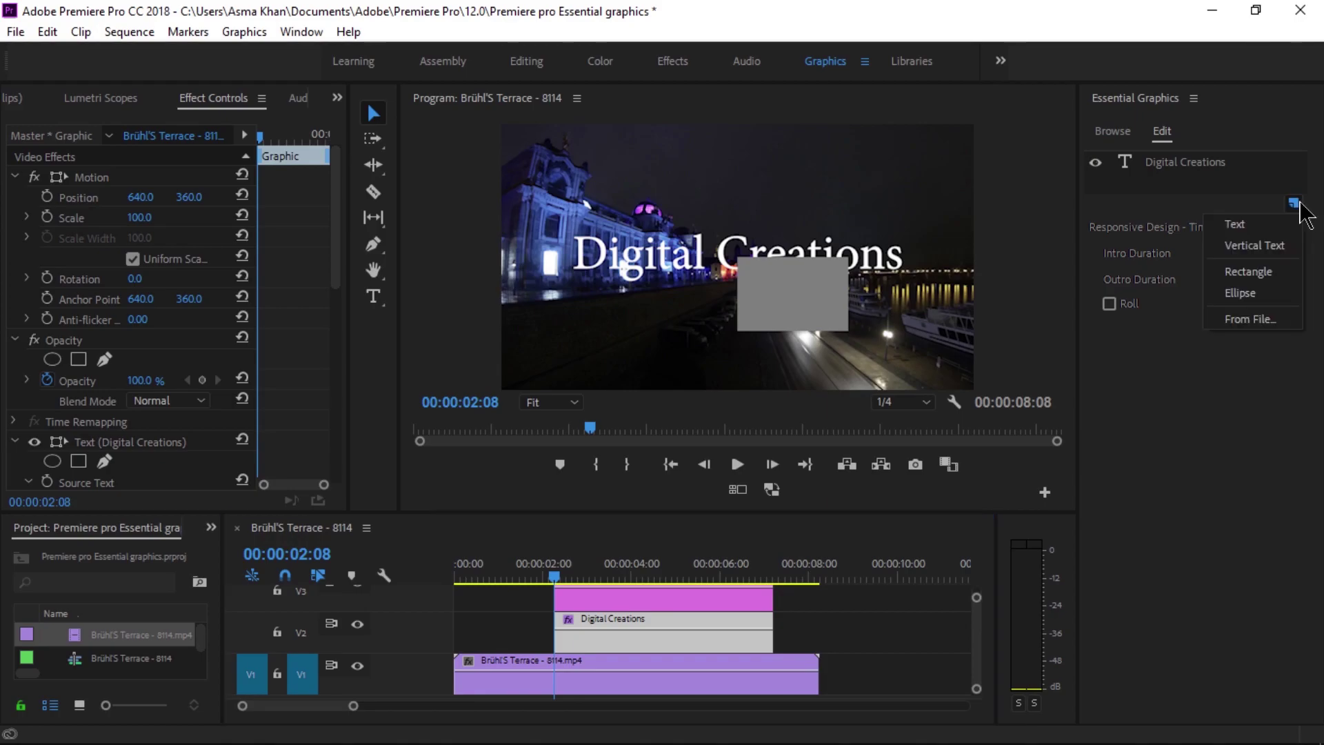
pyautogui.click(1247, 271)
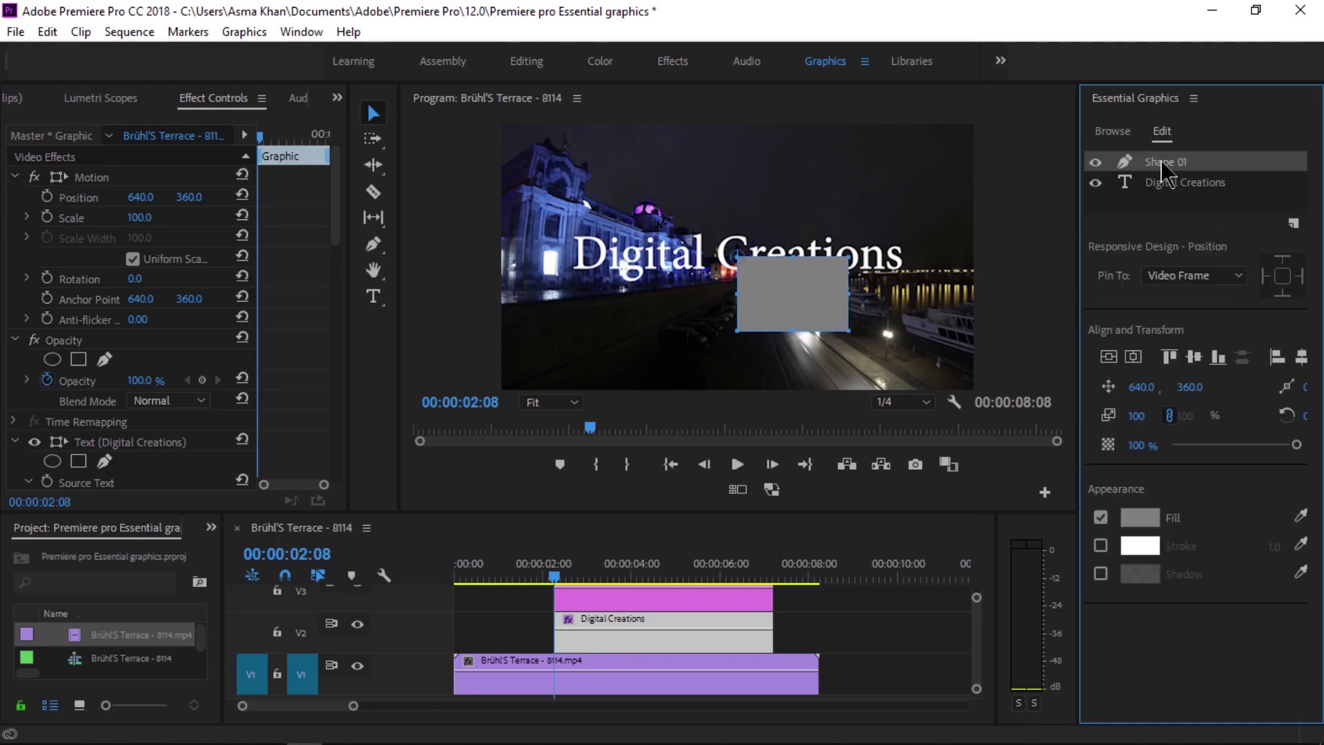
pyautogui.moveTo(1163, 169); pyautogui.dragTo(1163, 200)
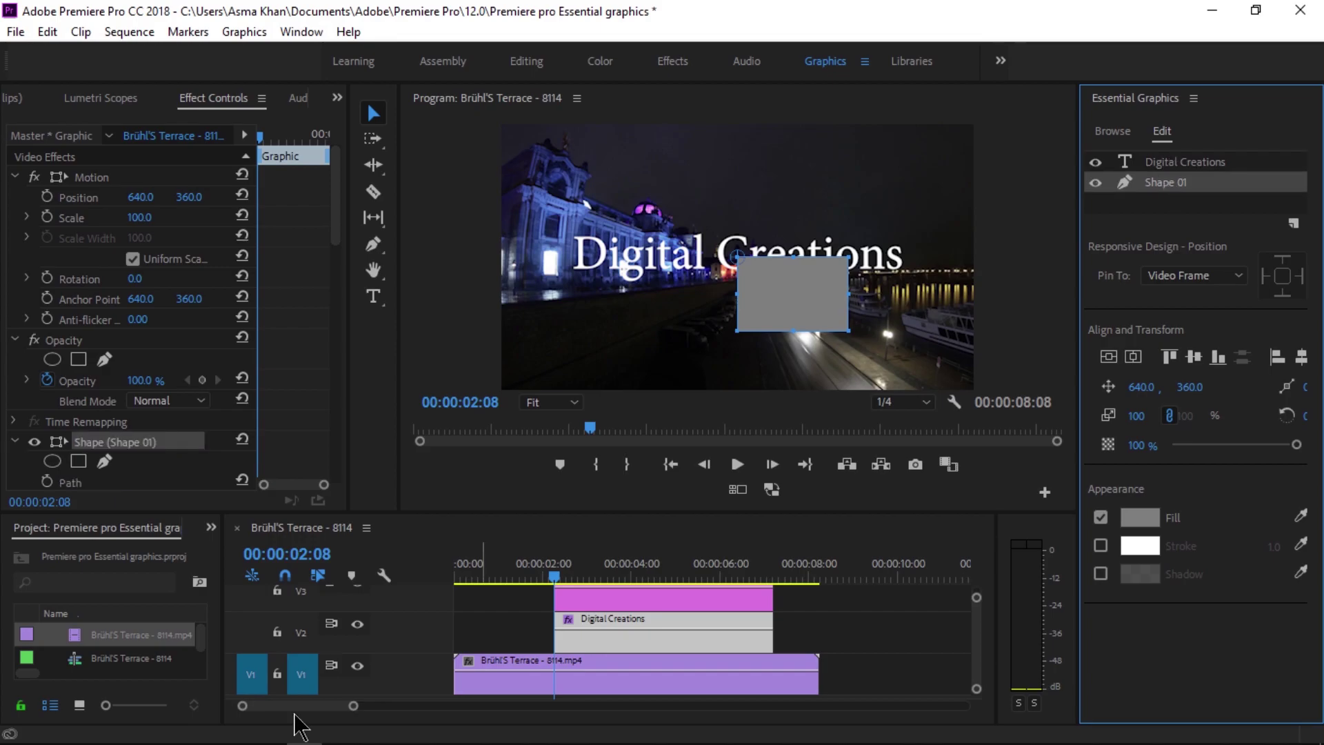
# - Delete the separate rectangle clip from track V3
pyautogui.click(588, 604)
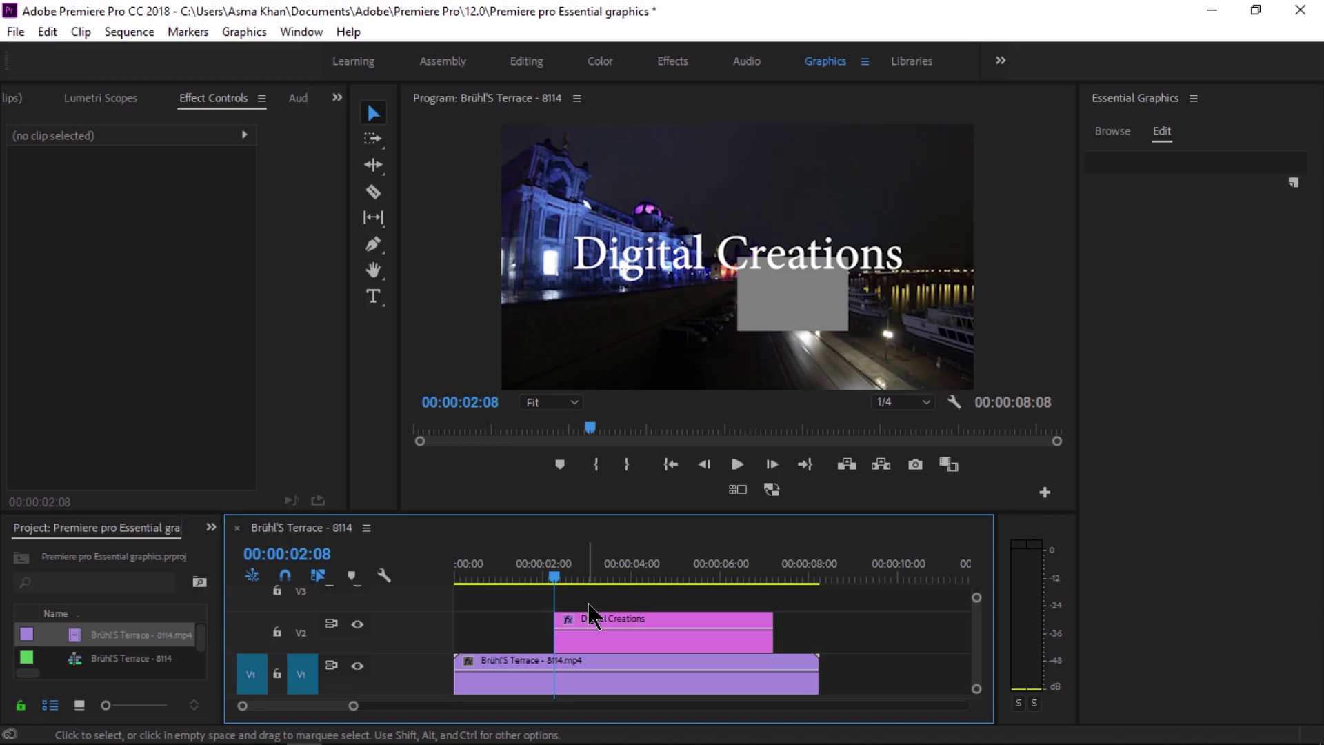
# - Reshape the title graphic's rectangle into a wide background bar behind the text, with its position at about 183, 260
pyautogui.click(589, 620)
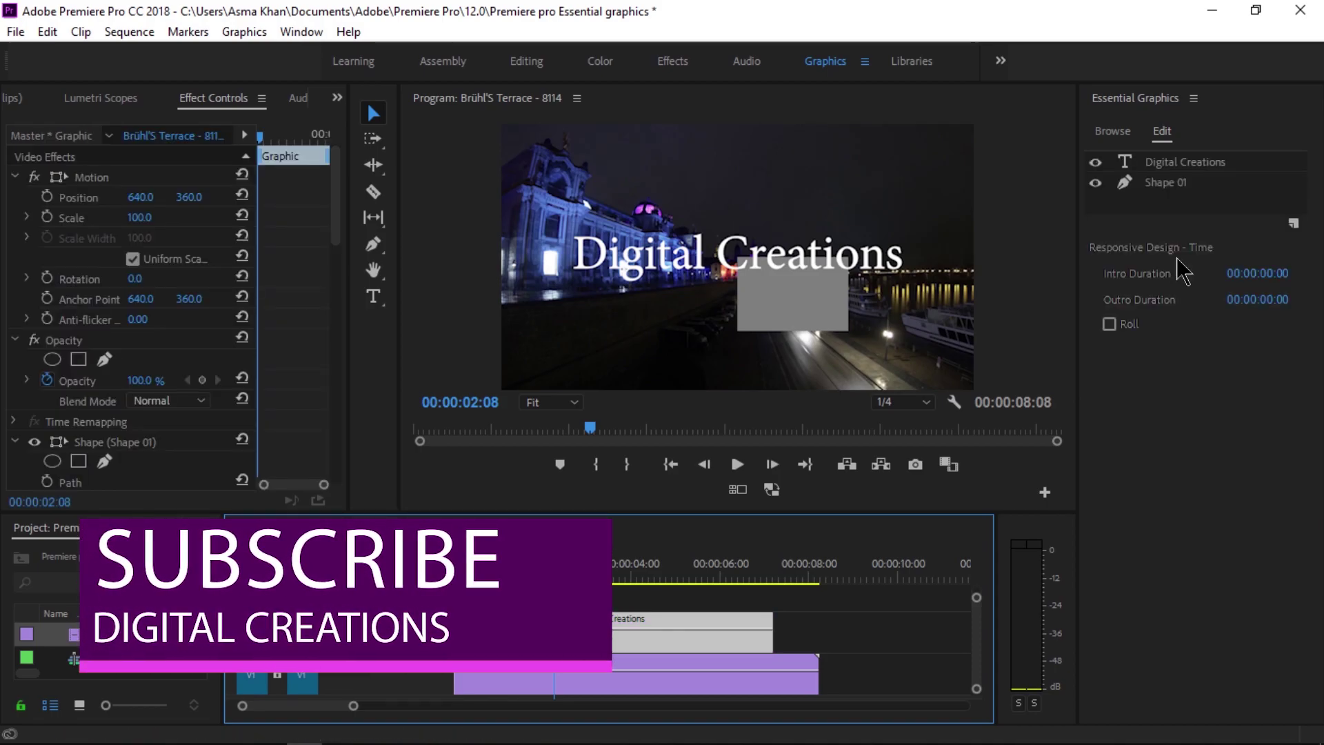
pyautogui.click(1165, 182)
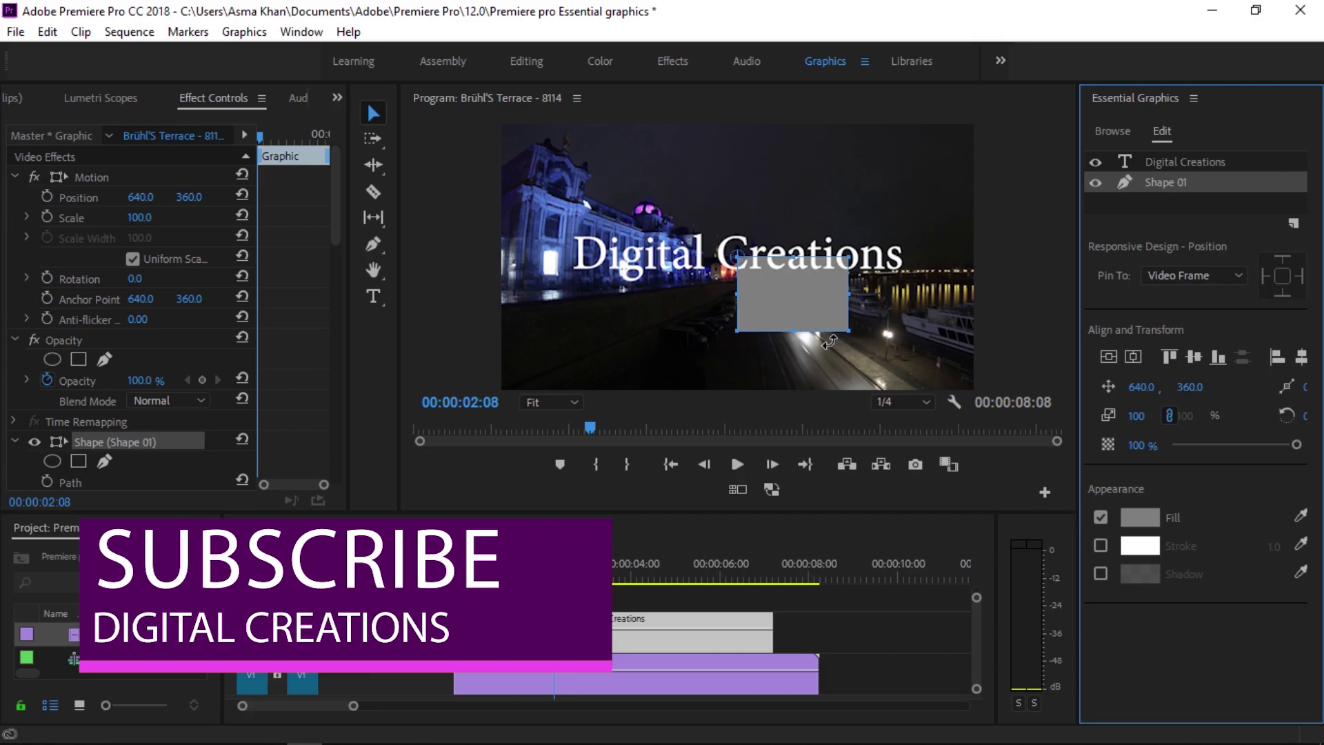
pyautogui.moveTo(841, 328); pyautogui.dragTo(906, 285)
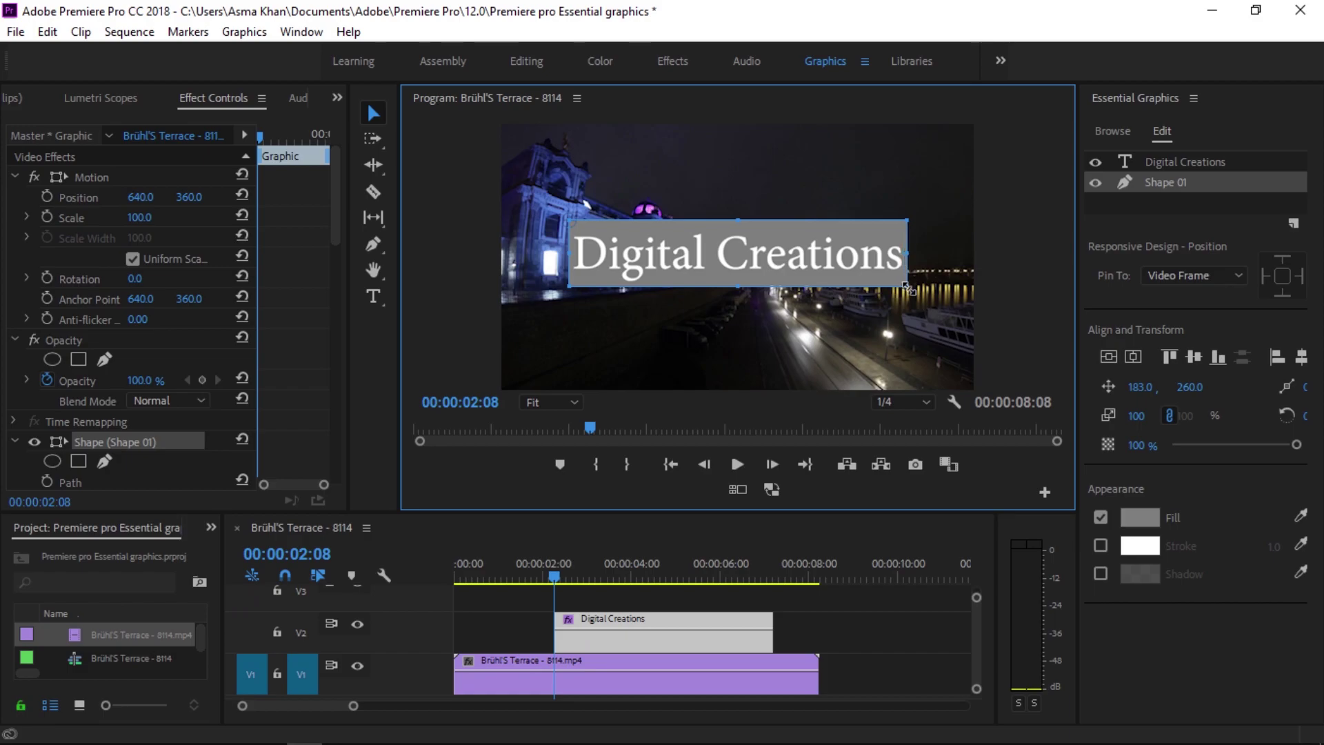
# - Fill the background rectangle with a radial gradient from red to dark red
pyautogui.click(1139, 517)
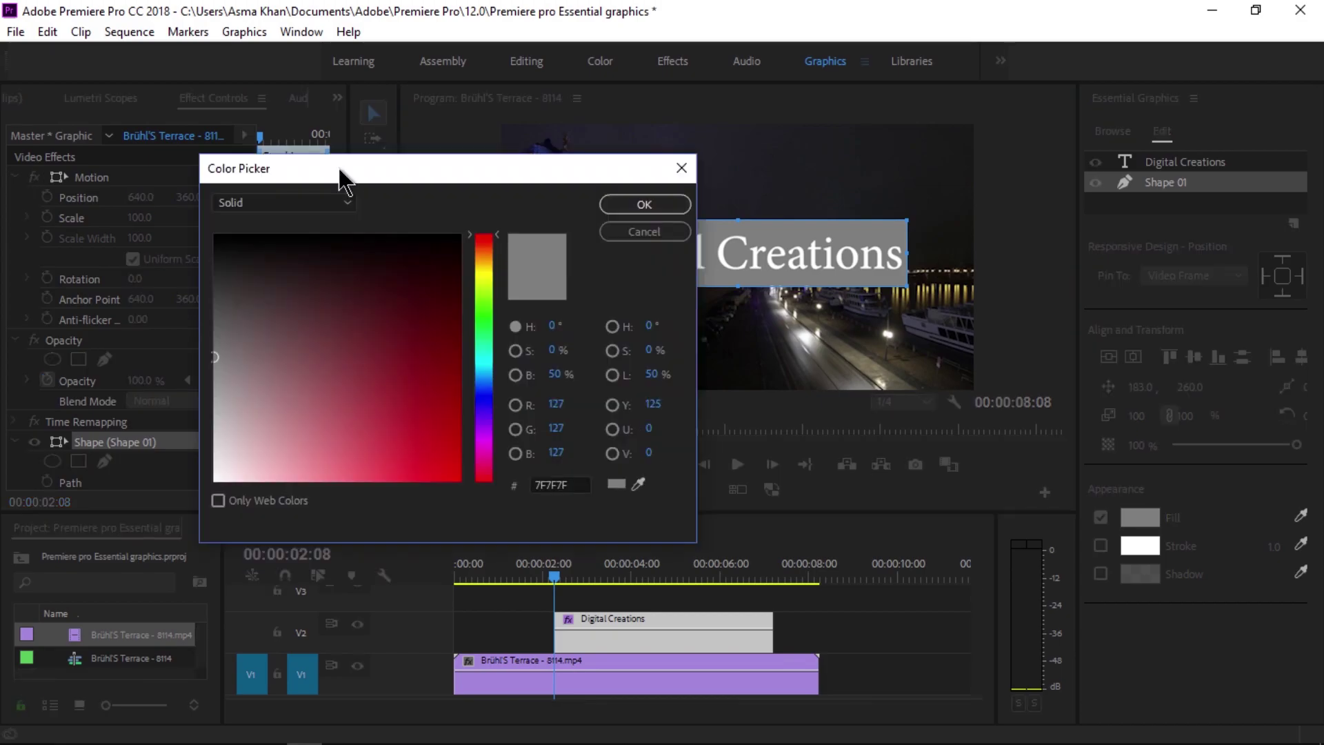
pyautogui.moveTo(345, 181); pyautogui.dragTo(934, 342)
pyautogui.click(908, 366)
pyautogui.click(912, 384)
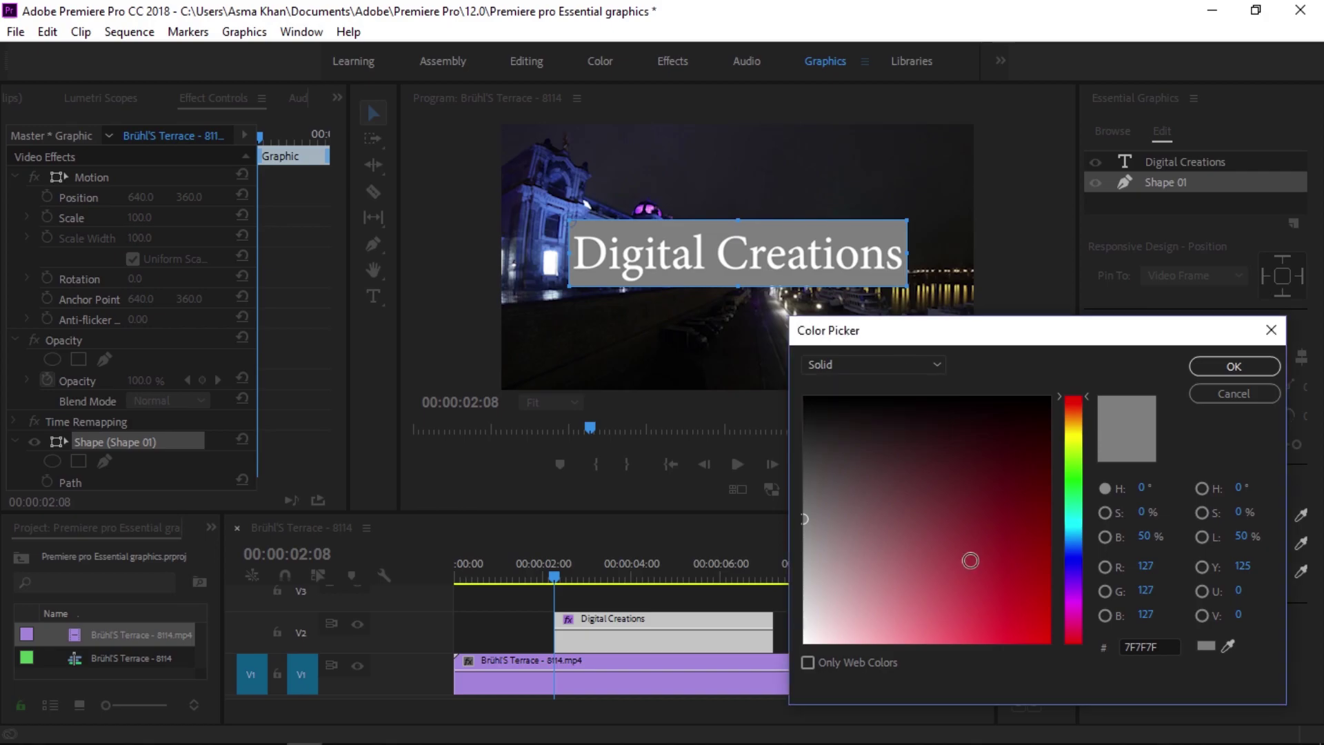
pyautogui.moveTo(970, 559); pyautogui.dragTo(1048, 640)
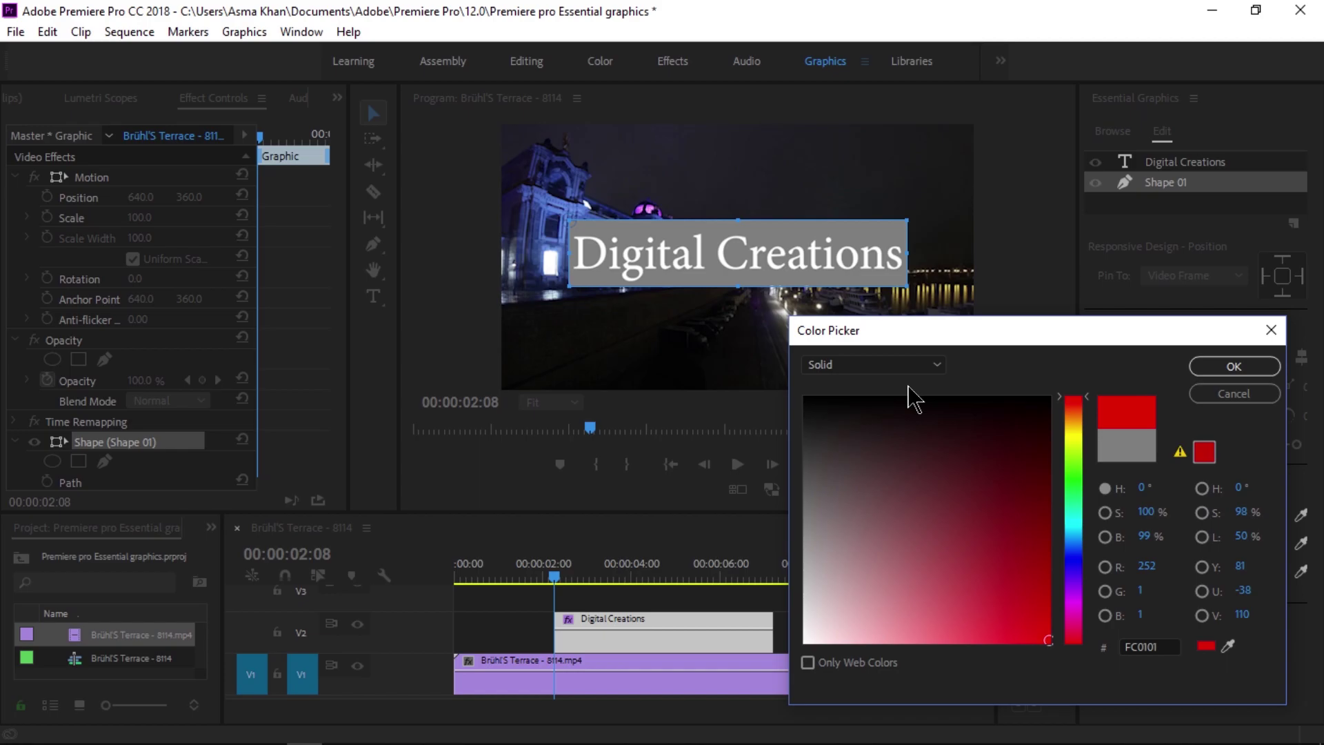
pyautogui.click(896, 364)
pyautogui.click(897, 400)
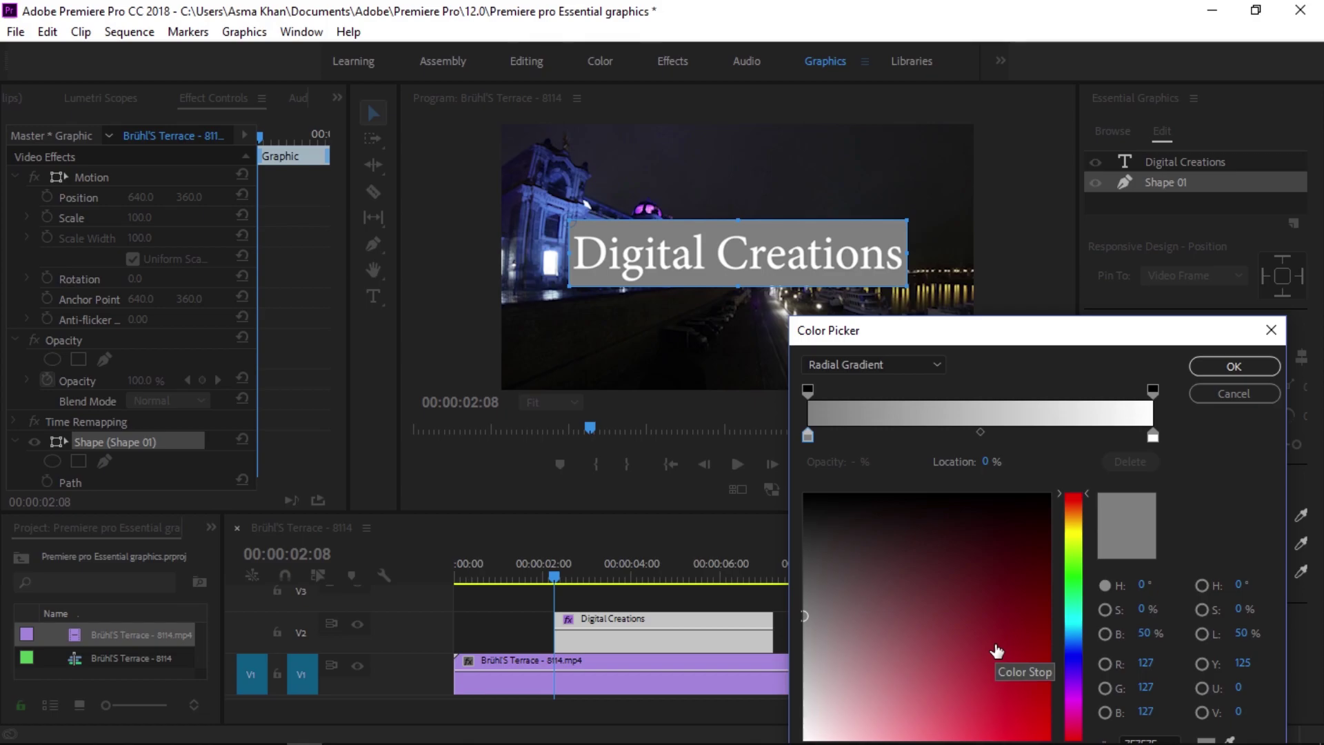
pyautogui.click(1047, 711)
pyautogui.click(1152, 435)
pyautogui.click(1042, 727)
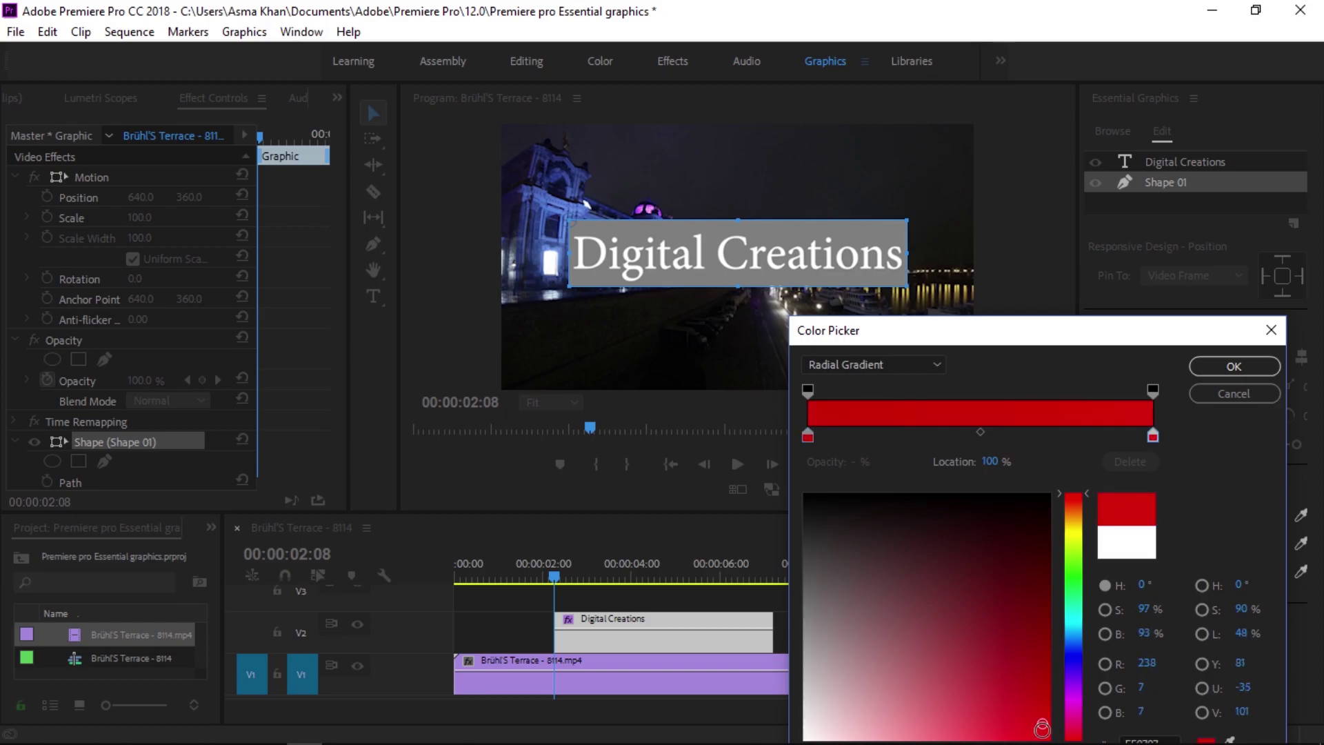
pyautogui.click(1234, 366)
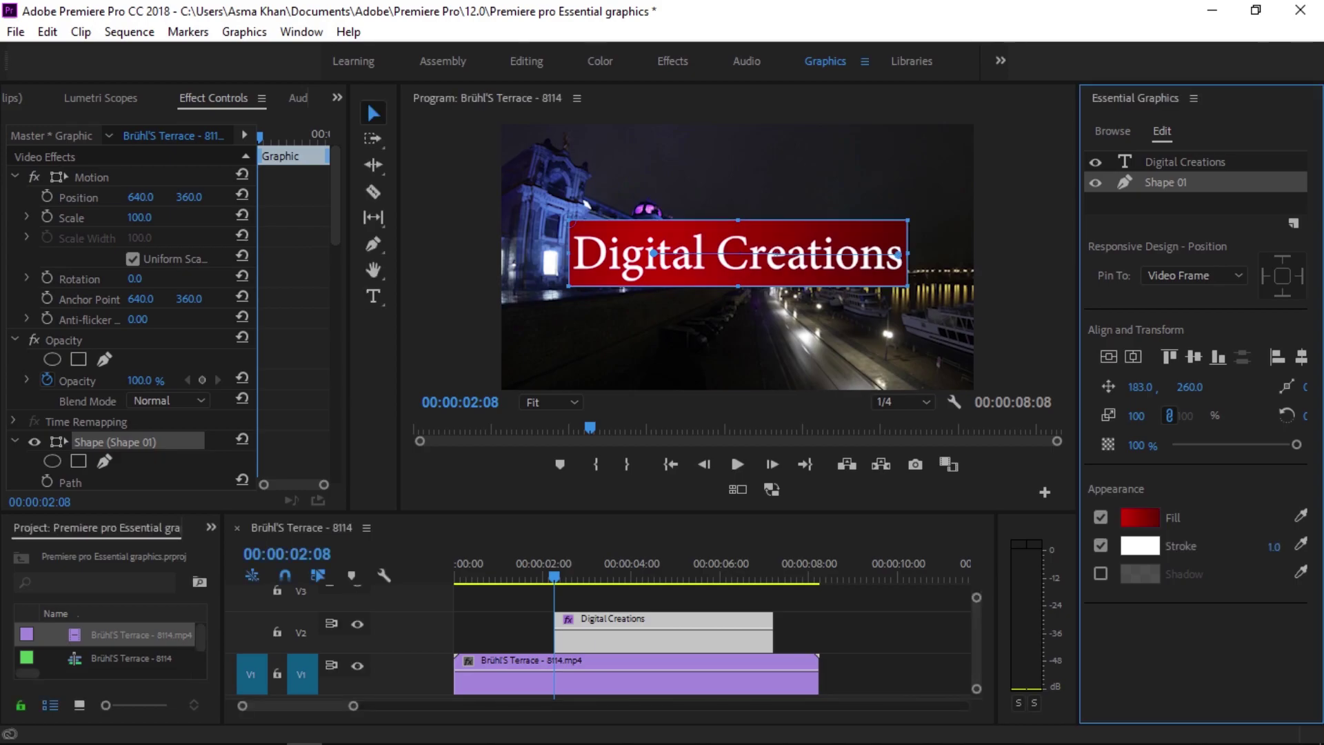
# - Give the background rectangle a white stroke with a width of 6
pyautogui.write('6')
pyautogui.press('Return')
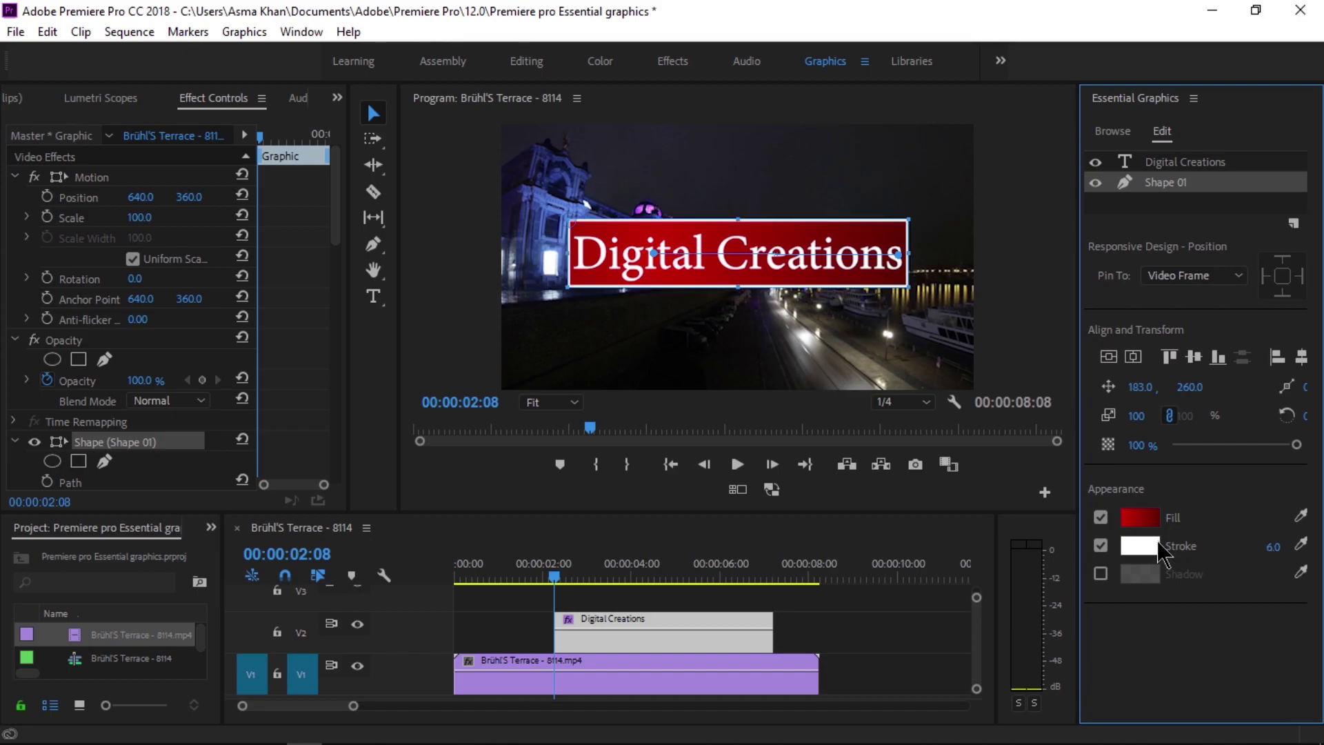
pyautogui.click(1156, 546)
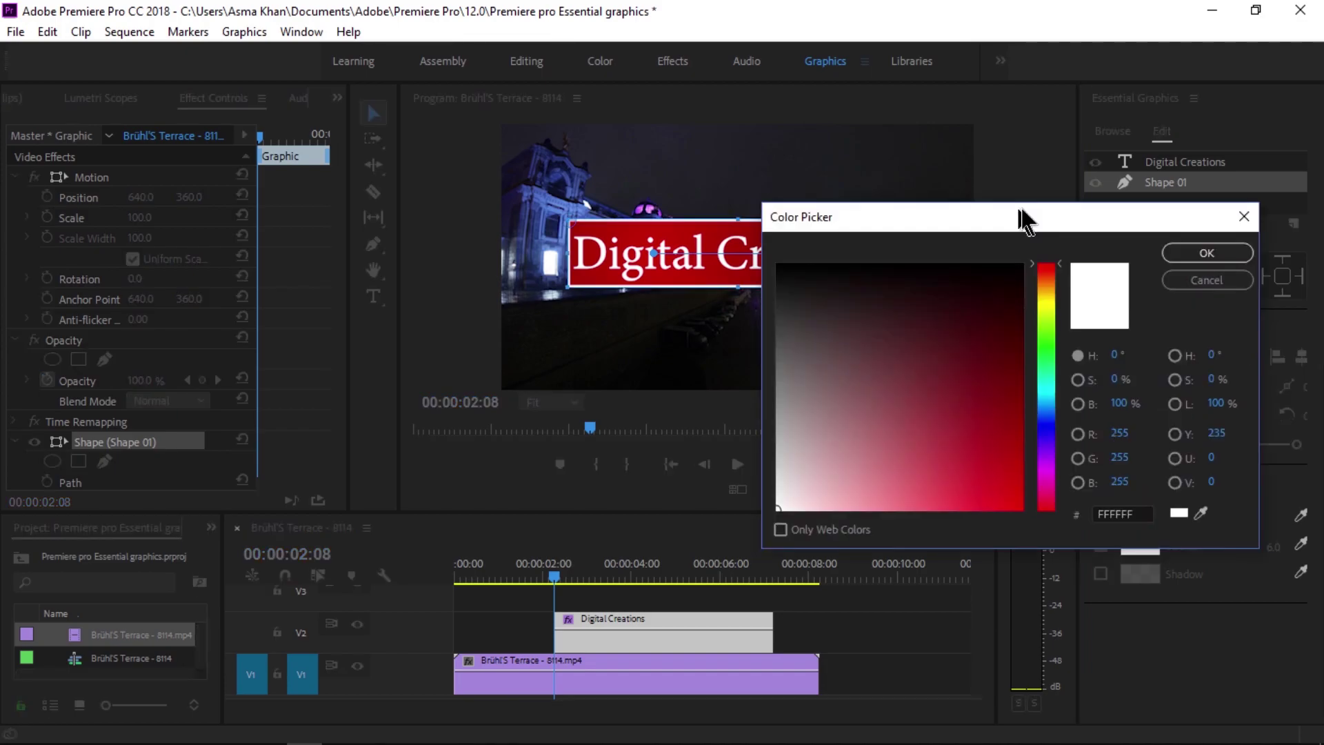
pyautogui.moveTo(1025, 220); pyautogui.dragTo(1063, 213)
pyautogui.click(974, 304)
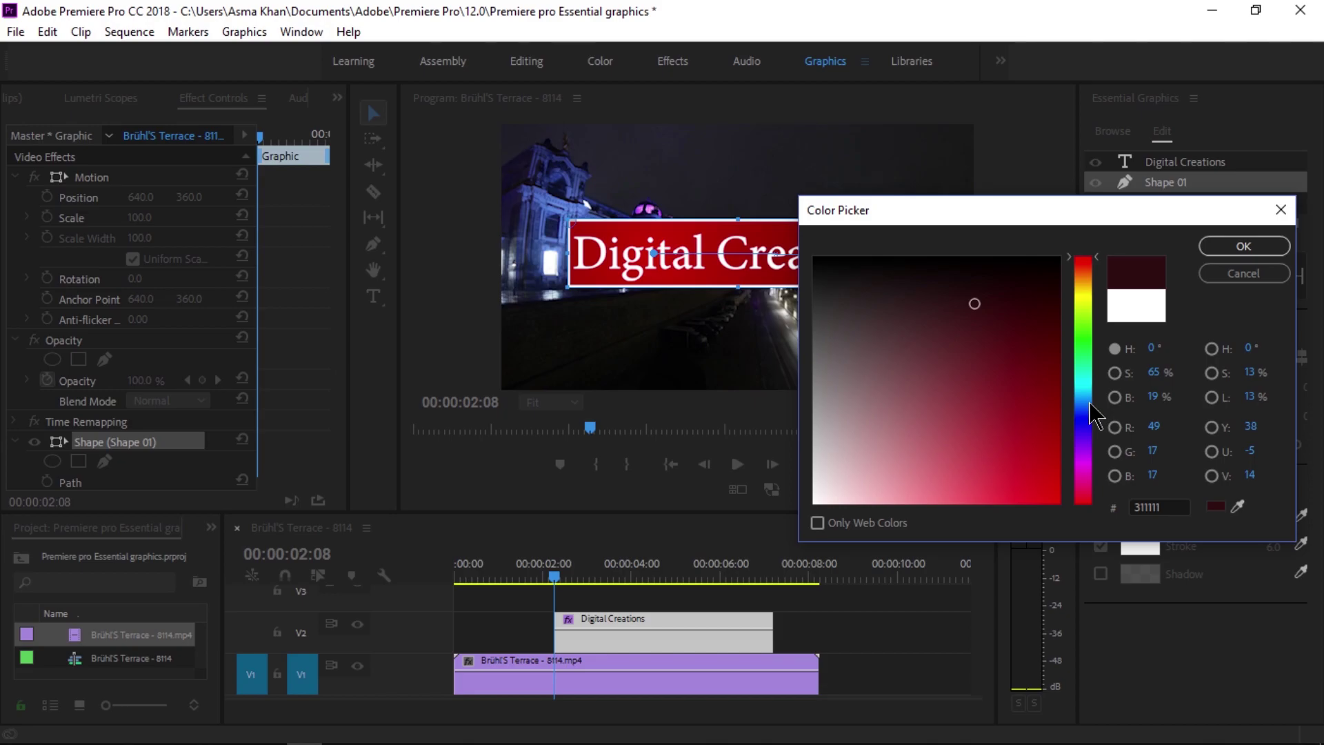
pyautogui.press('Escape')
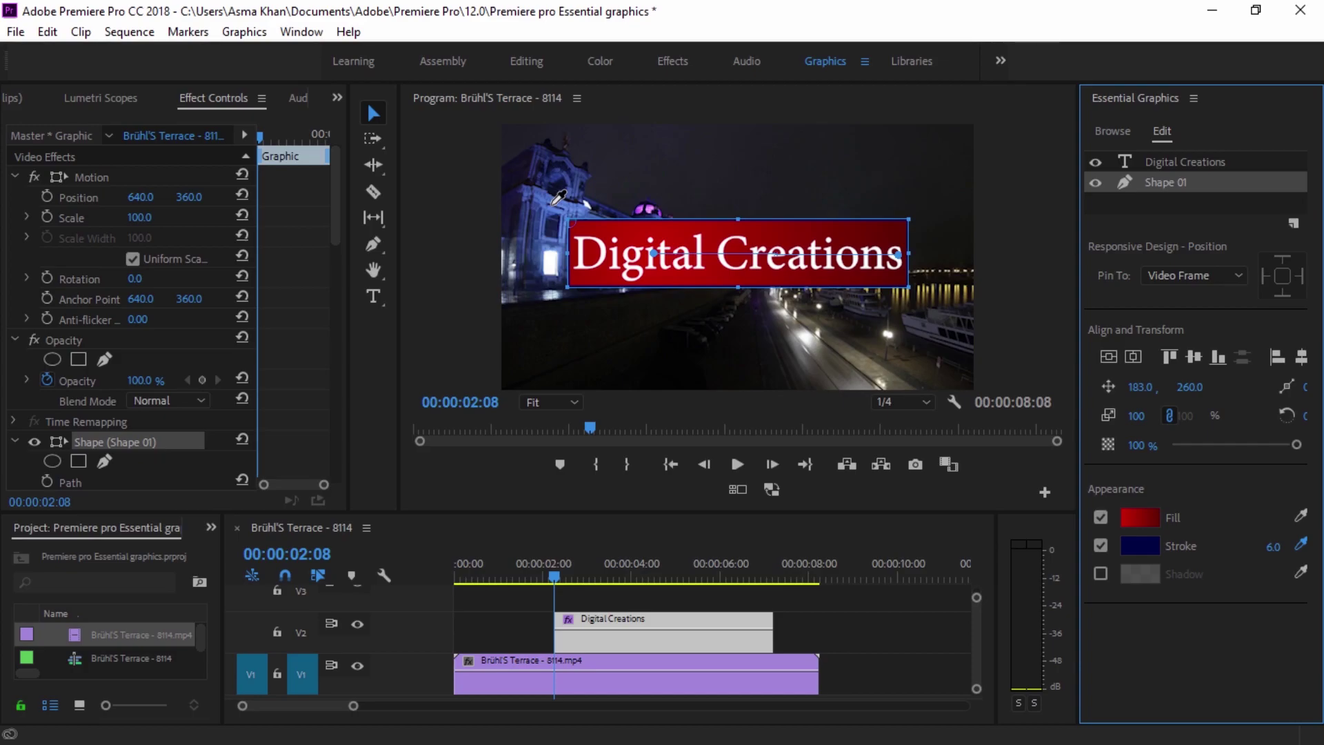
# - Sample the purple dome light in the video as the background rectangle's stroke colour and set the stroke width to 3
pyautogui.click(643, 209)
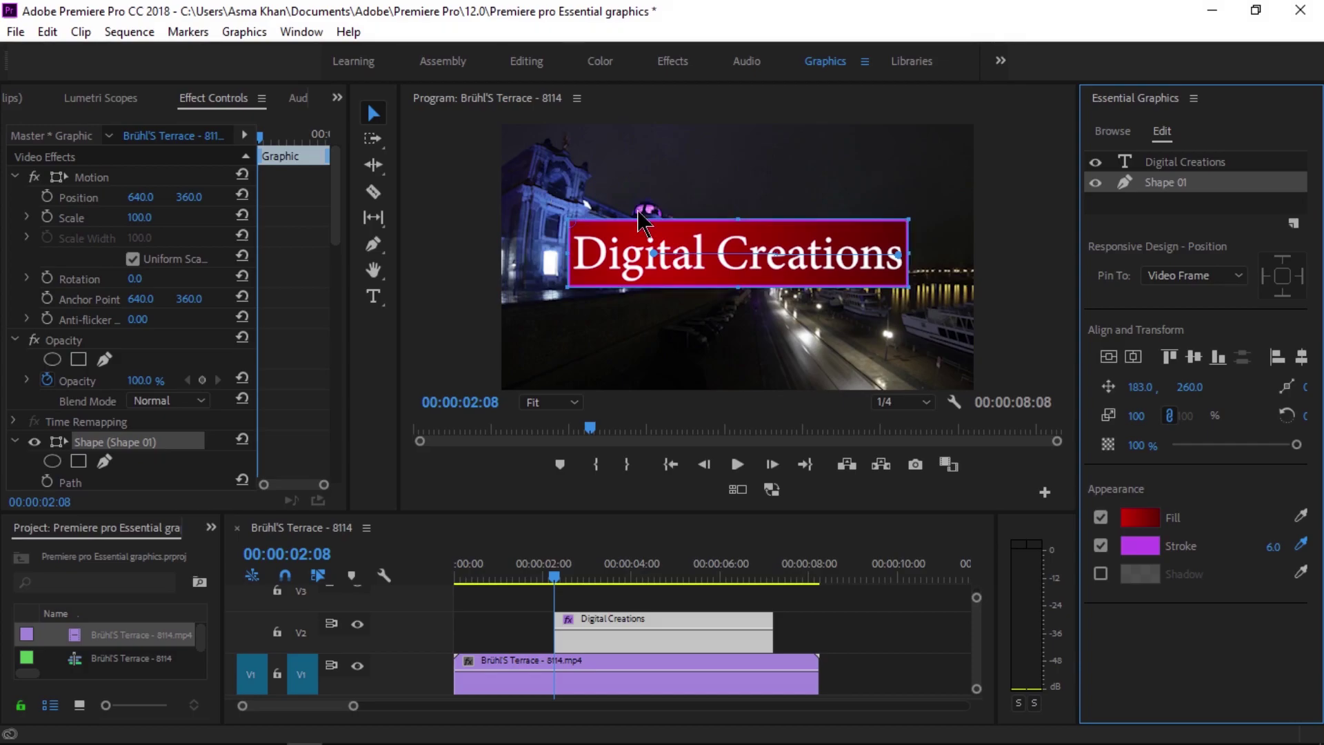
pyautogui.moveTo(1273, 546); pyautogui.dragTo(1277, 546)
pyautogui.moveTo(1273, 546); pyautogui.dragTo(1268, 546)
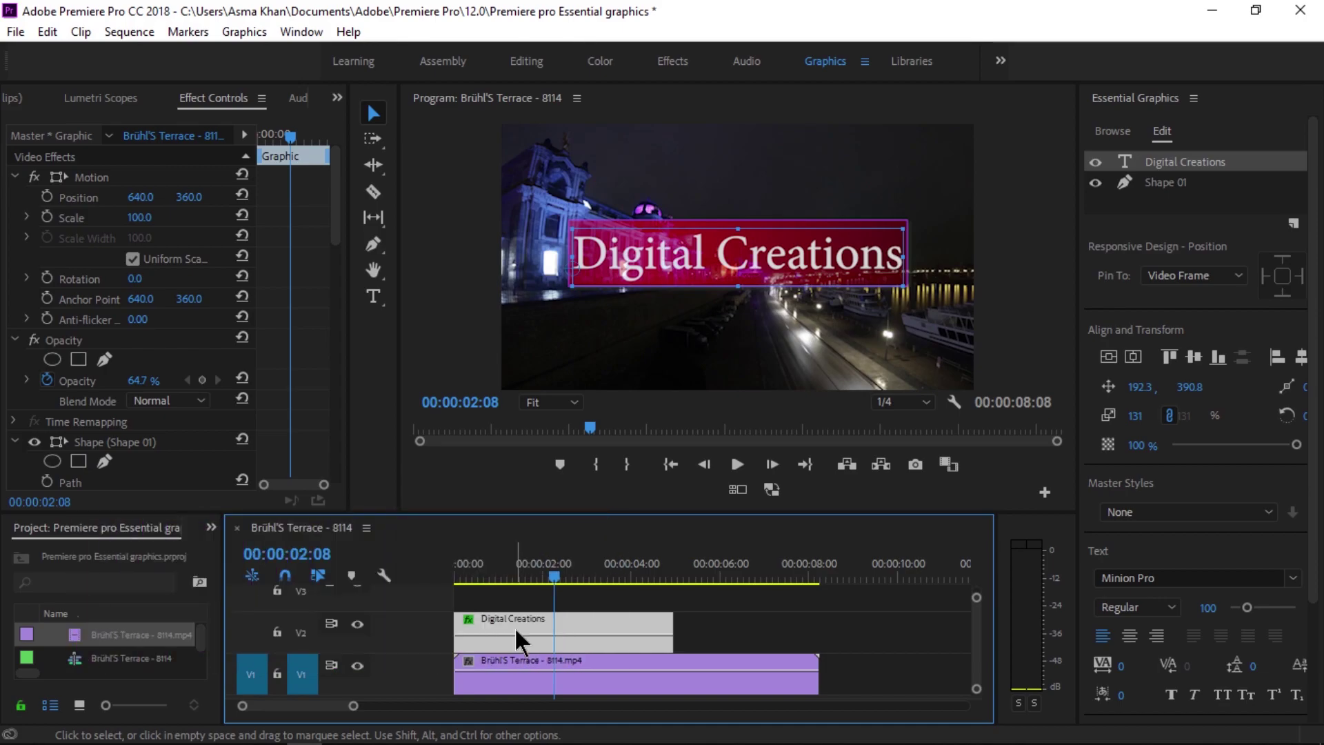
# - Pin the Shape 01 background rectangle to the Digital Creations text layer
pyautogui.click(1169, 183)
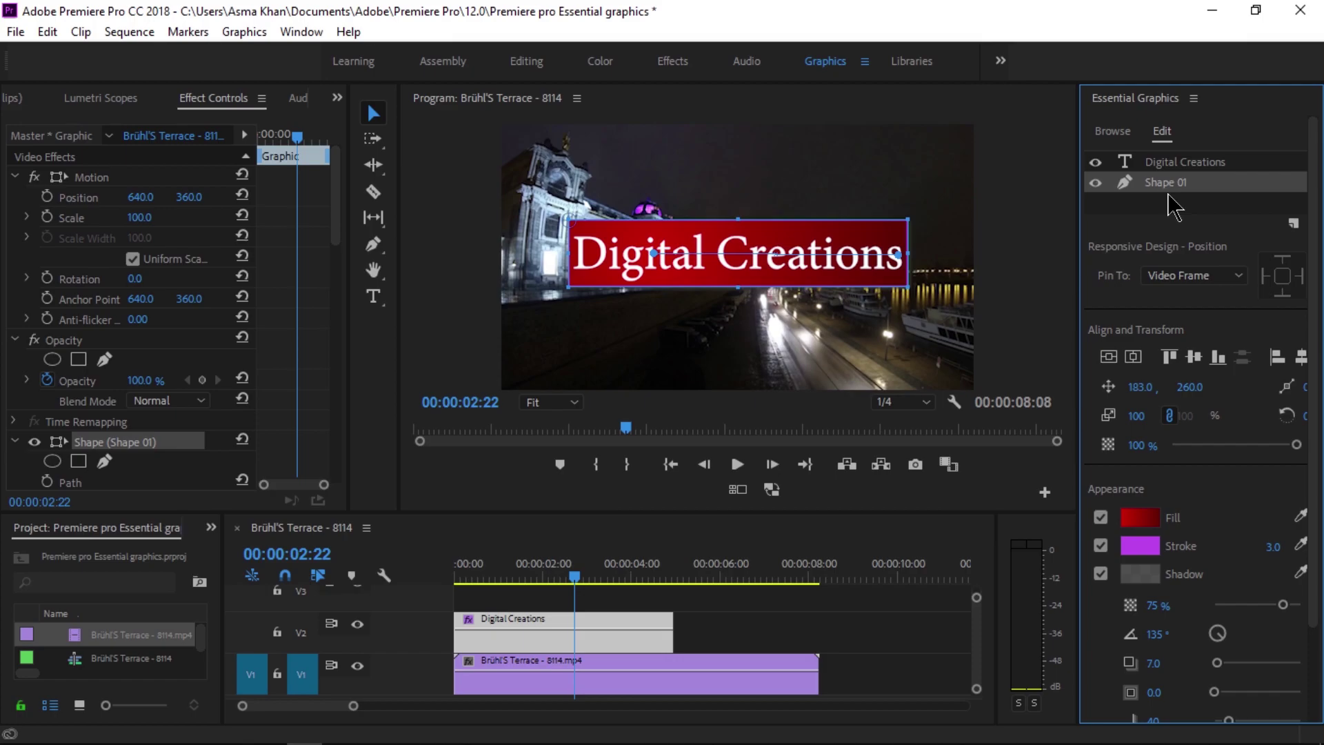
pyautogui.click(1184, 162)
pyautogui.press('t')
pyautogui.click(690, 257)
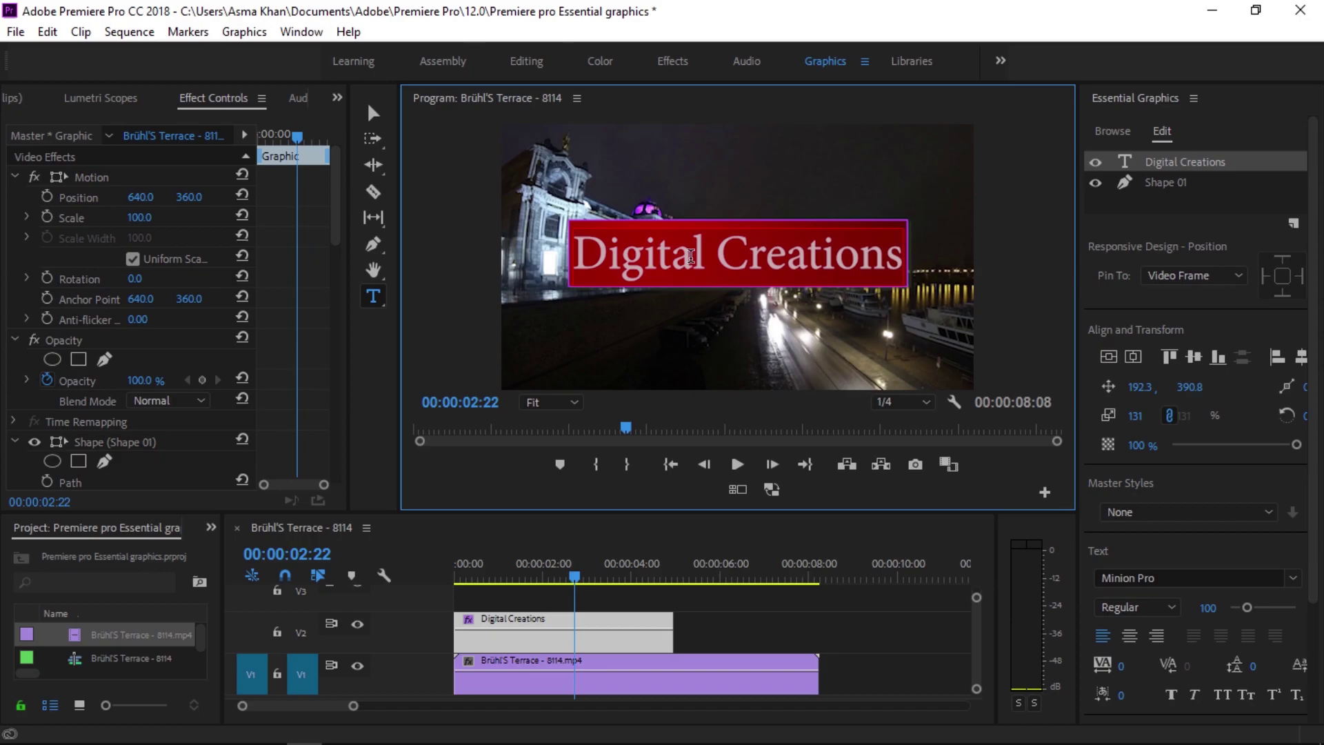
pyautogui.click(1172, 200)
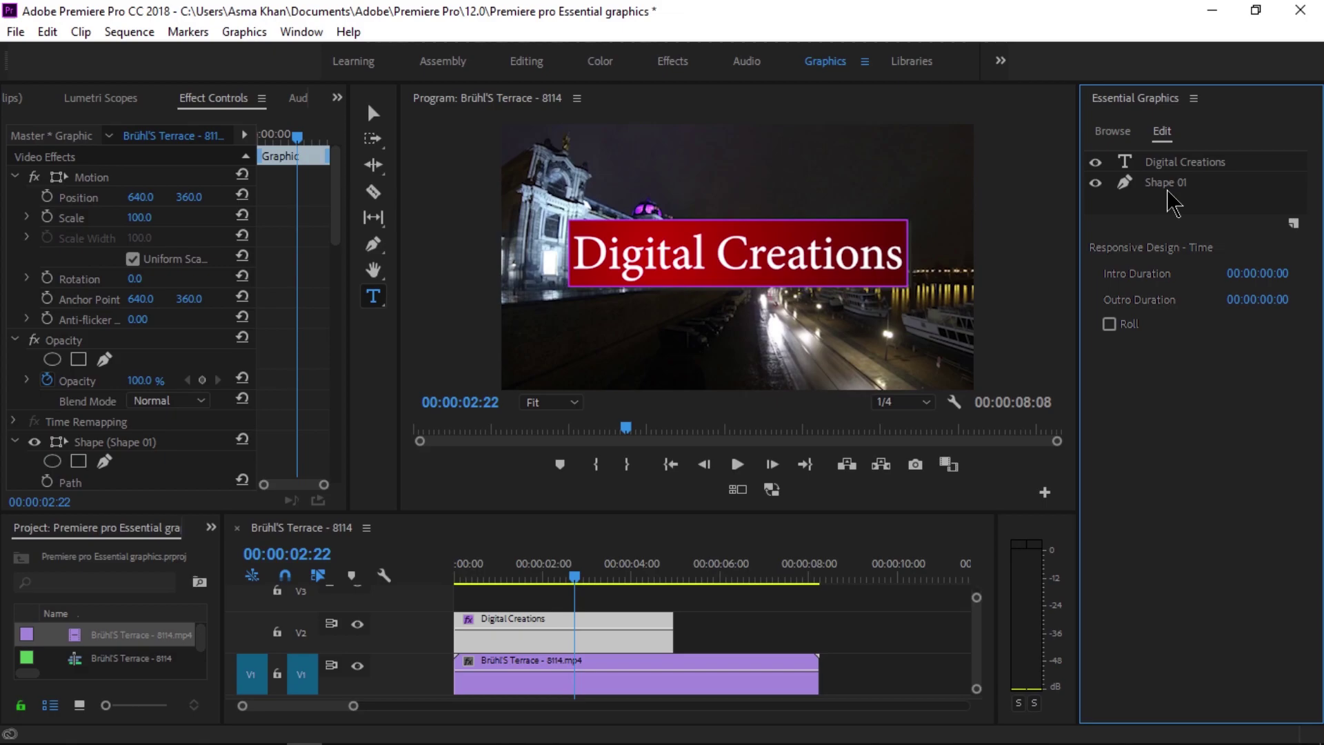
pyautogui.click(1167, 185)
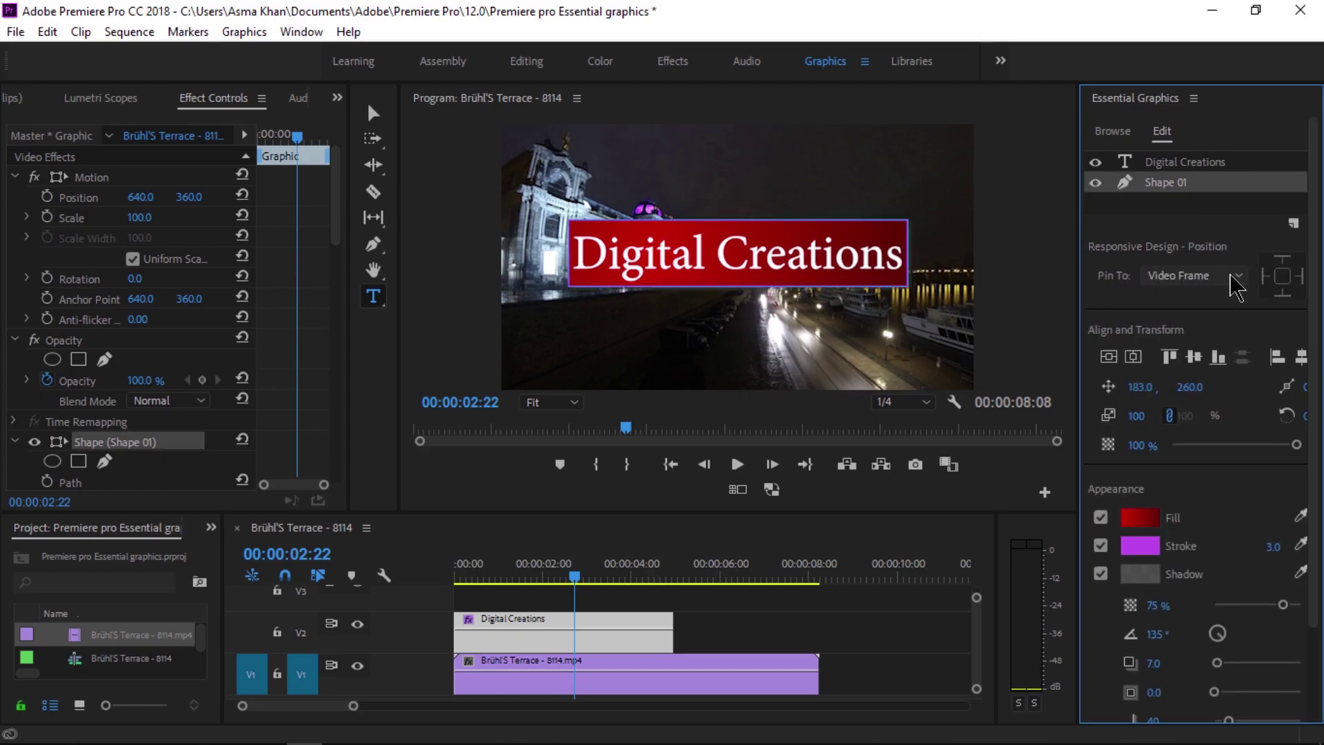
pyautogui.click(1235, 279)
pyautogui.click(1203, 317)
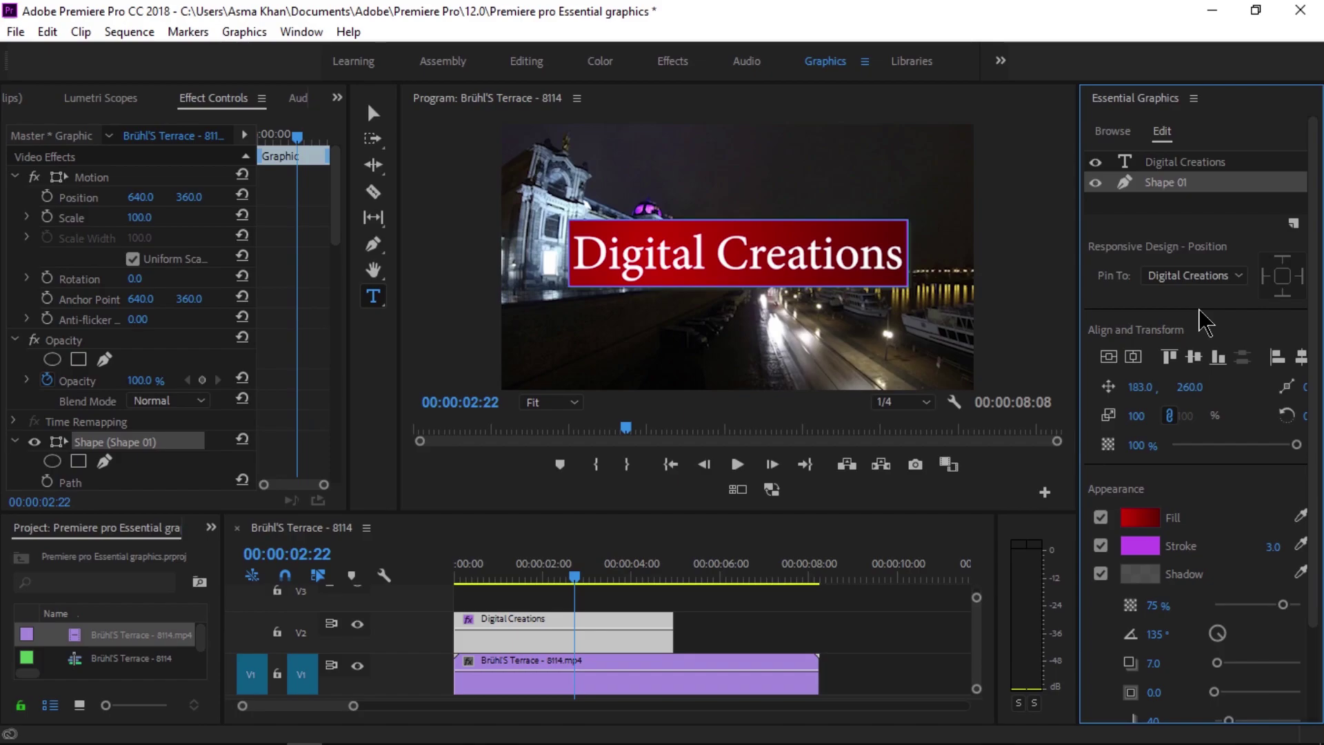
# - Replace the title text with "Responsive Design"
pyautogui.click(577, 255)
pyautogui.hotkey('ctrl', 'a')
pyautogui.write('Res')
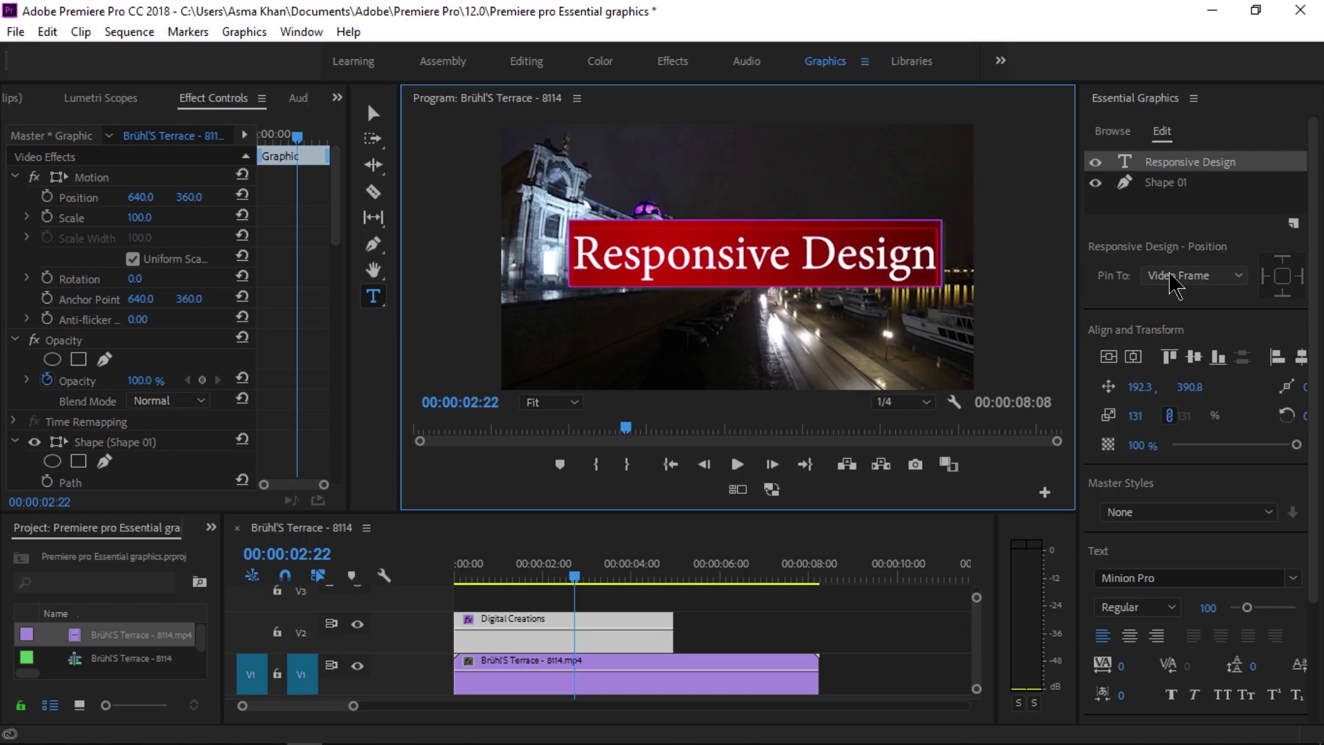
pyautogui.press('Escape')
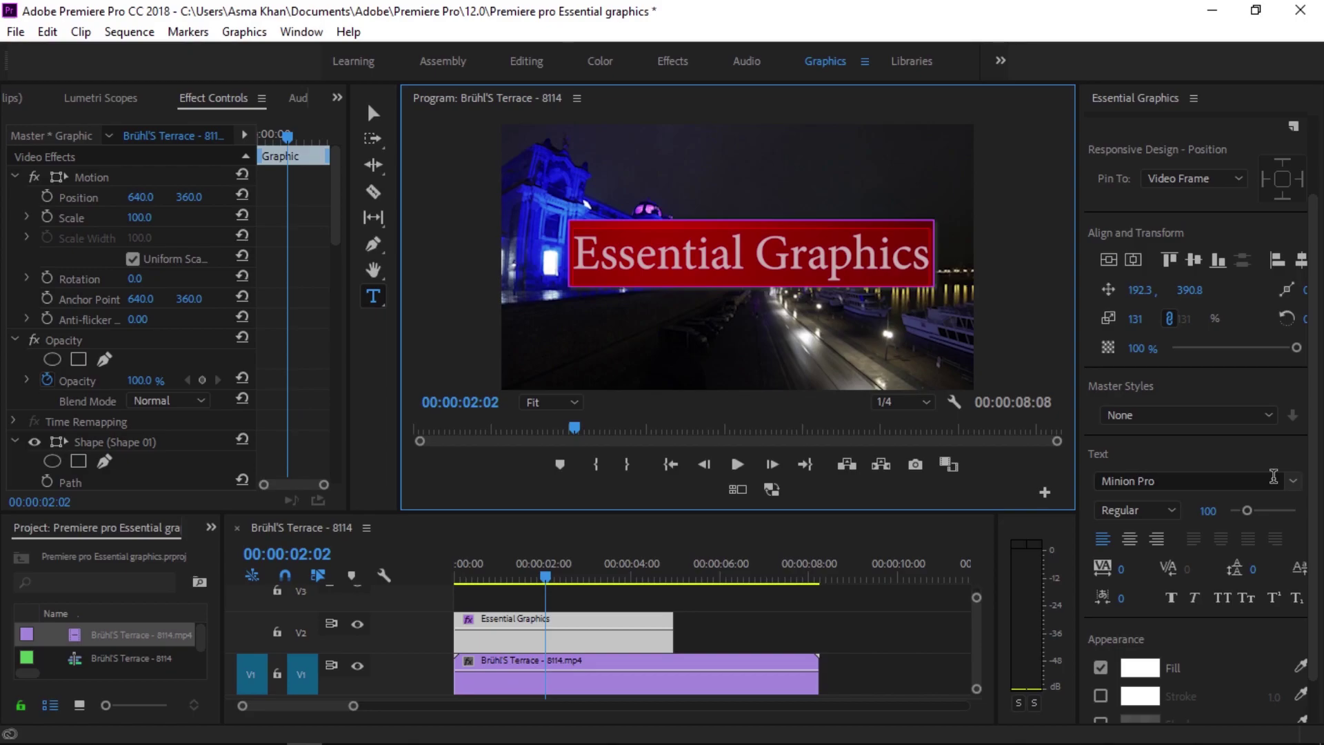
# - Try the MS Reference Sans Serif and OCR A Extended fonts on the title text
pyautogui.click(1274, 475)
pyautogui.write('MS')
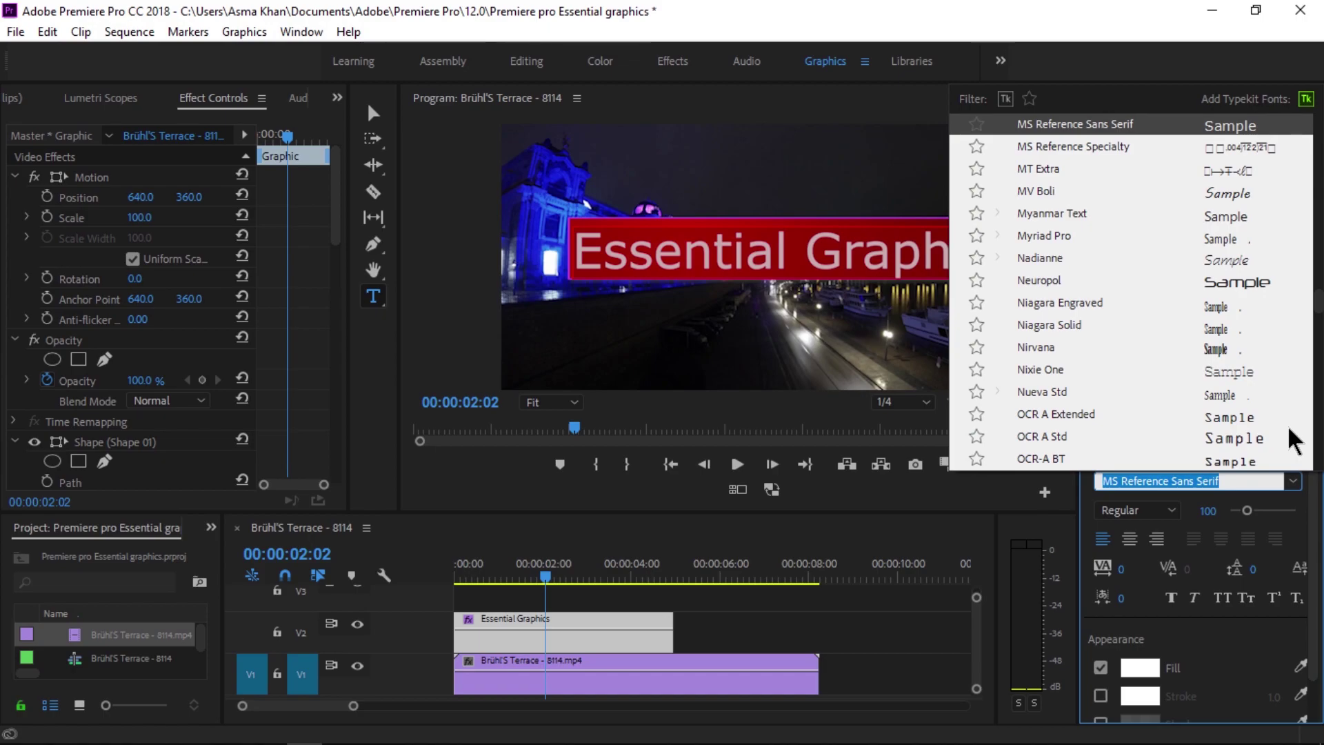
pyautogui.write('OCR A Extended')
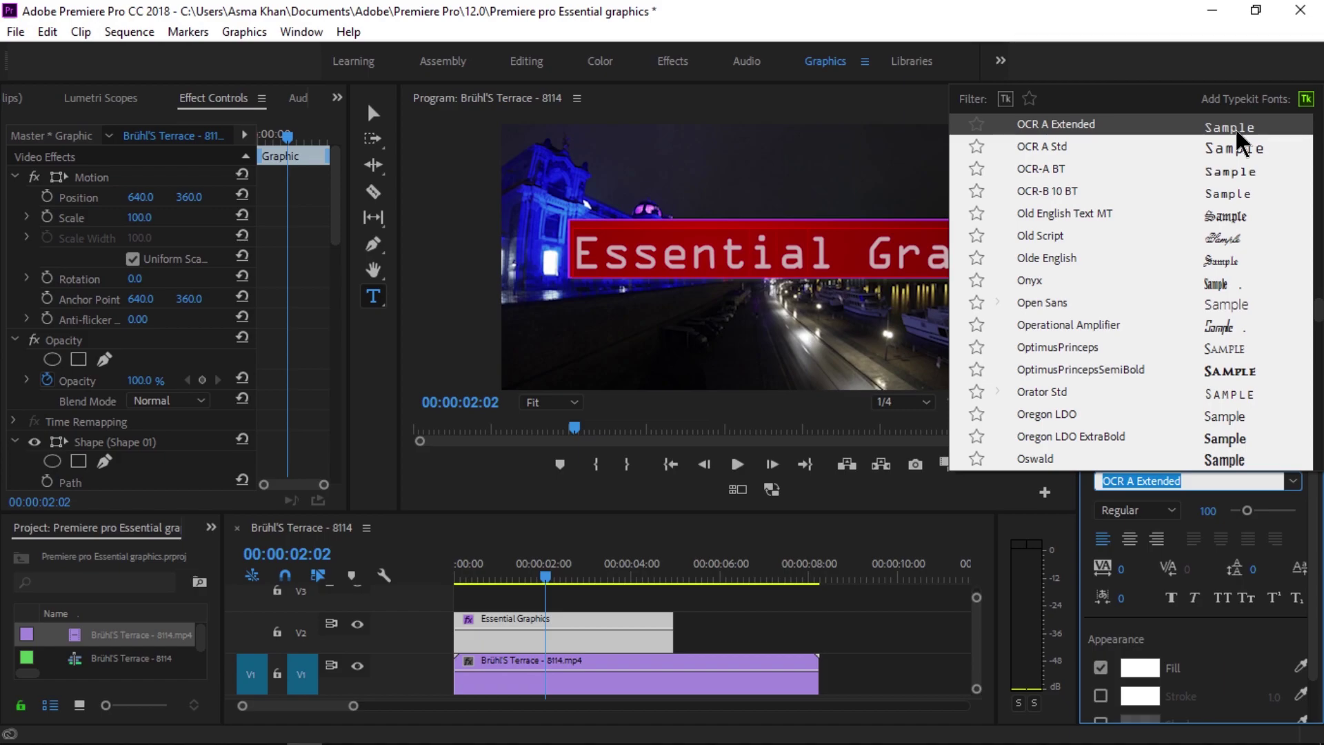
pyautogui.scroll(10, 1069, 134)
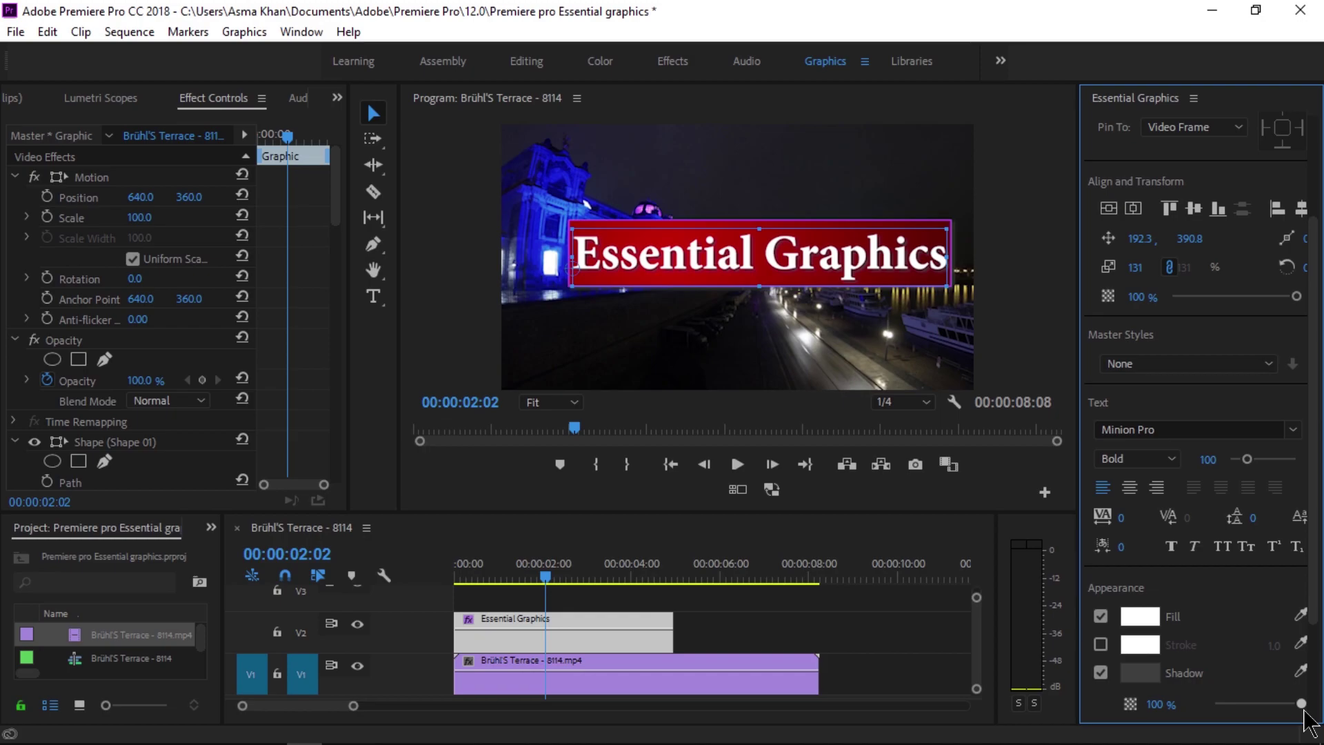
# - Set both the intro and outro durations of the Essential Graphics title clip to 00:00:00:15
pyautogui.click(670, 614)
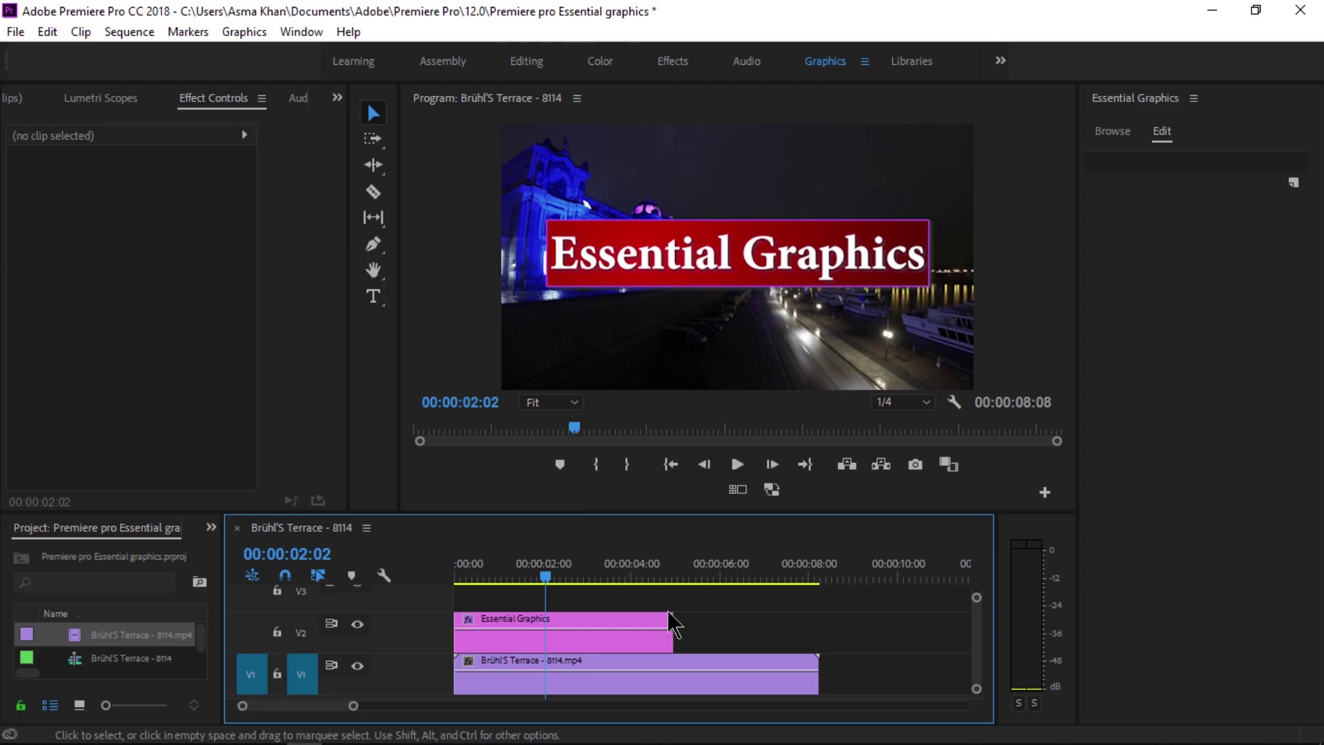
pyautogui.click(668, 621)
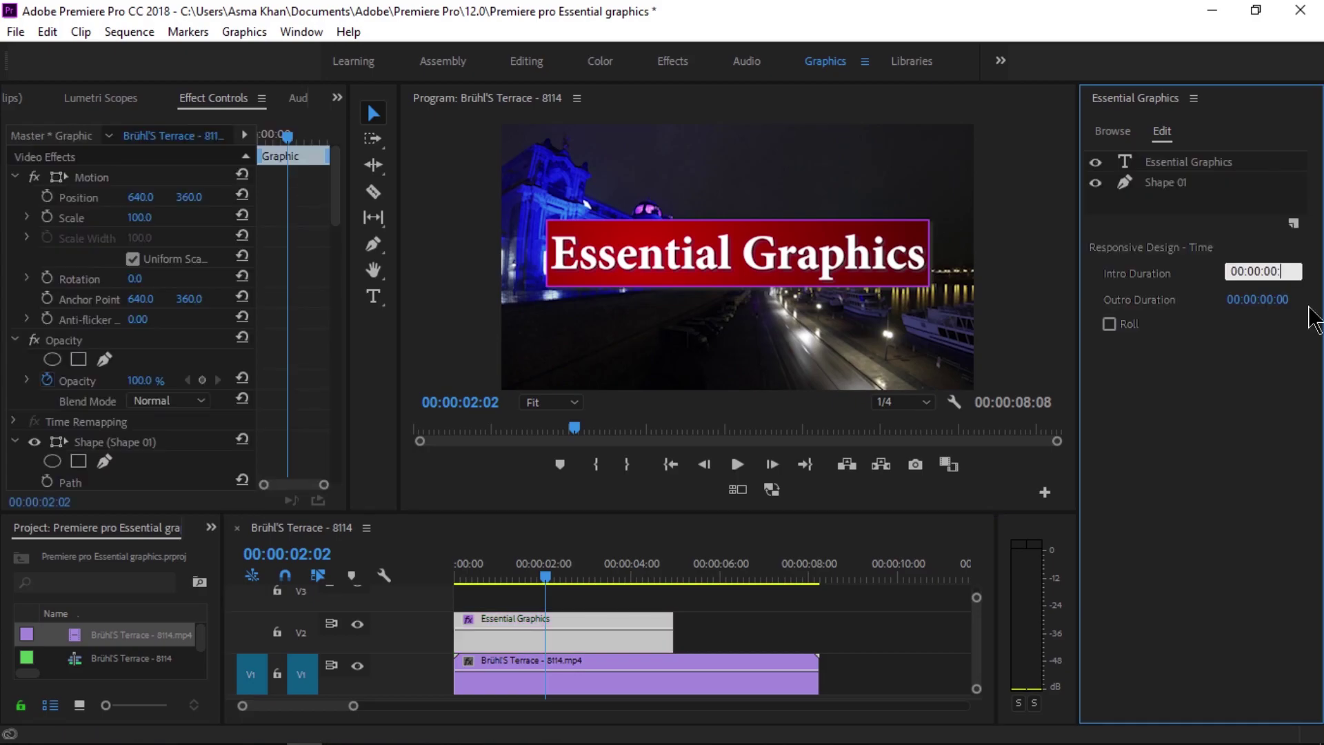
pyautogui.write('15')
pyautogui.press('Tab')
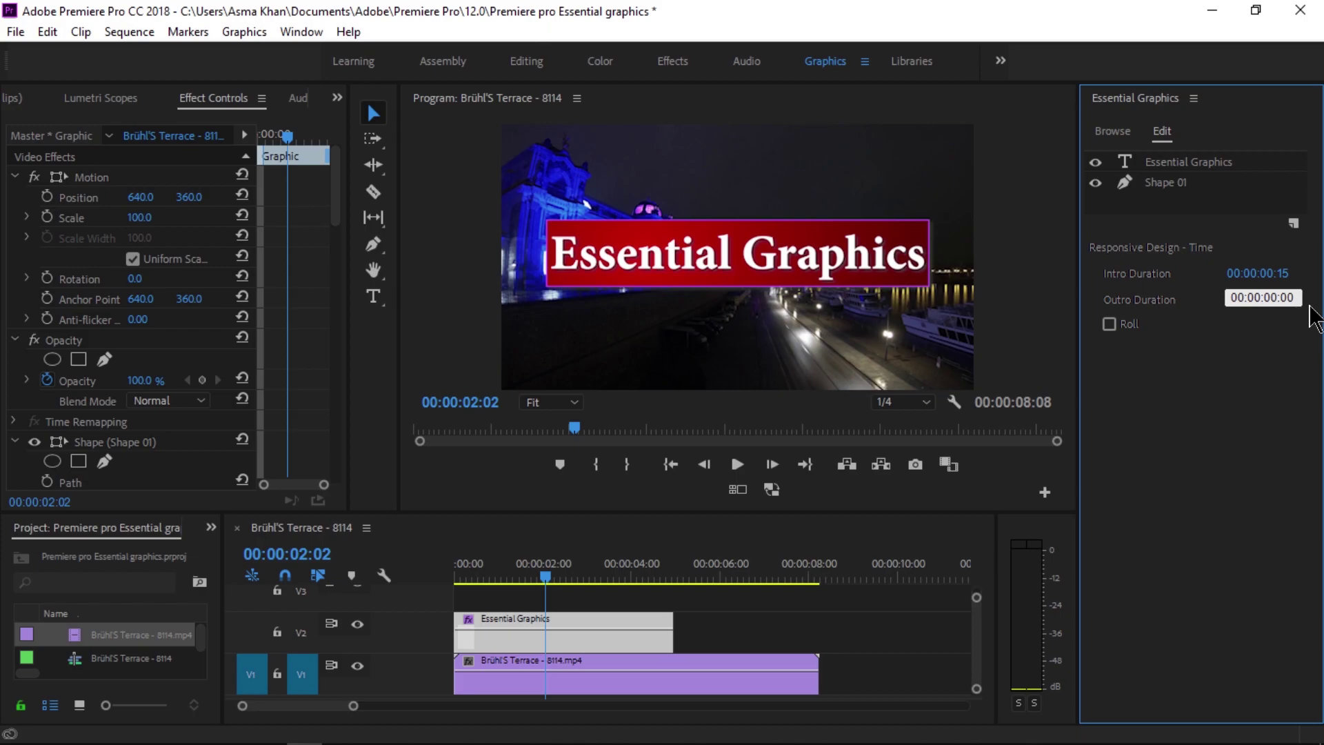
pyautogui.write('15')
pyautogui.press('Return')
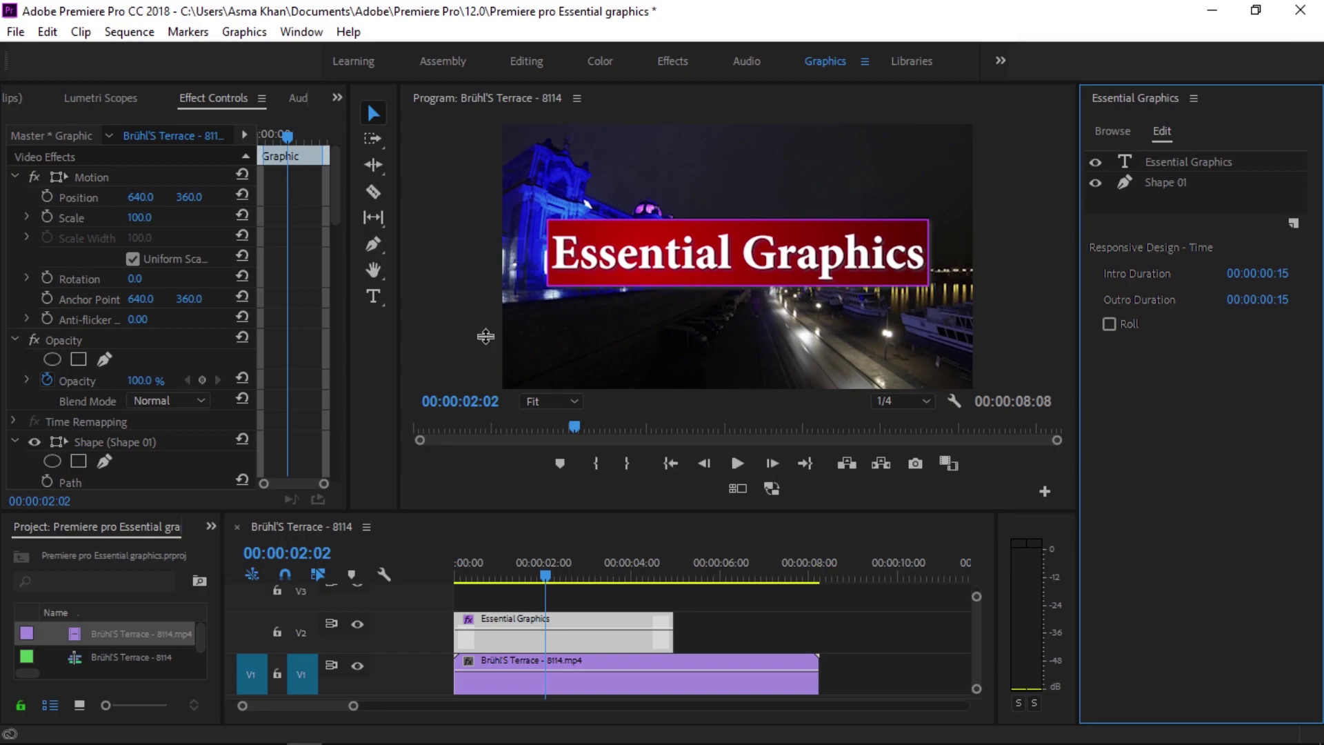
# - Apply the Crop effect to the Essential Graphics clip and set its Left and Right values to 8%
pyautogui.moveTo(546, 511); pyautogui.dragTo(546, 549)
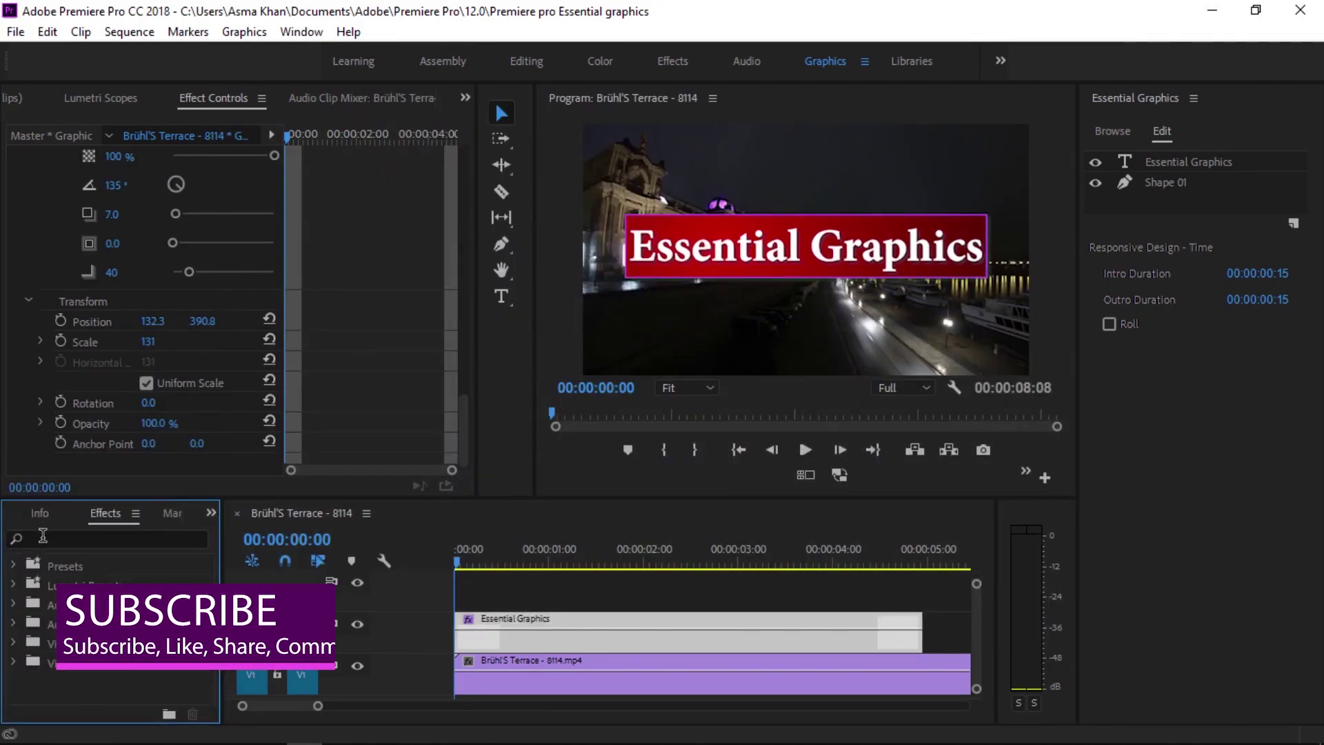
pyautogui.click(41, 538)
pyautogui.write('crop')
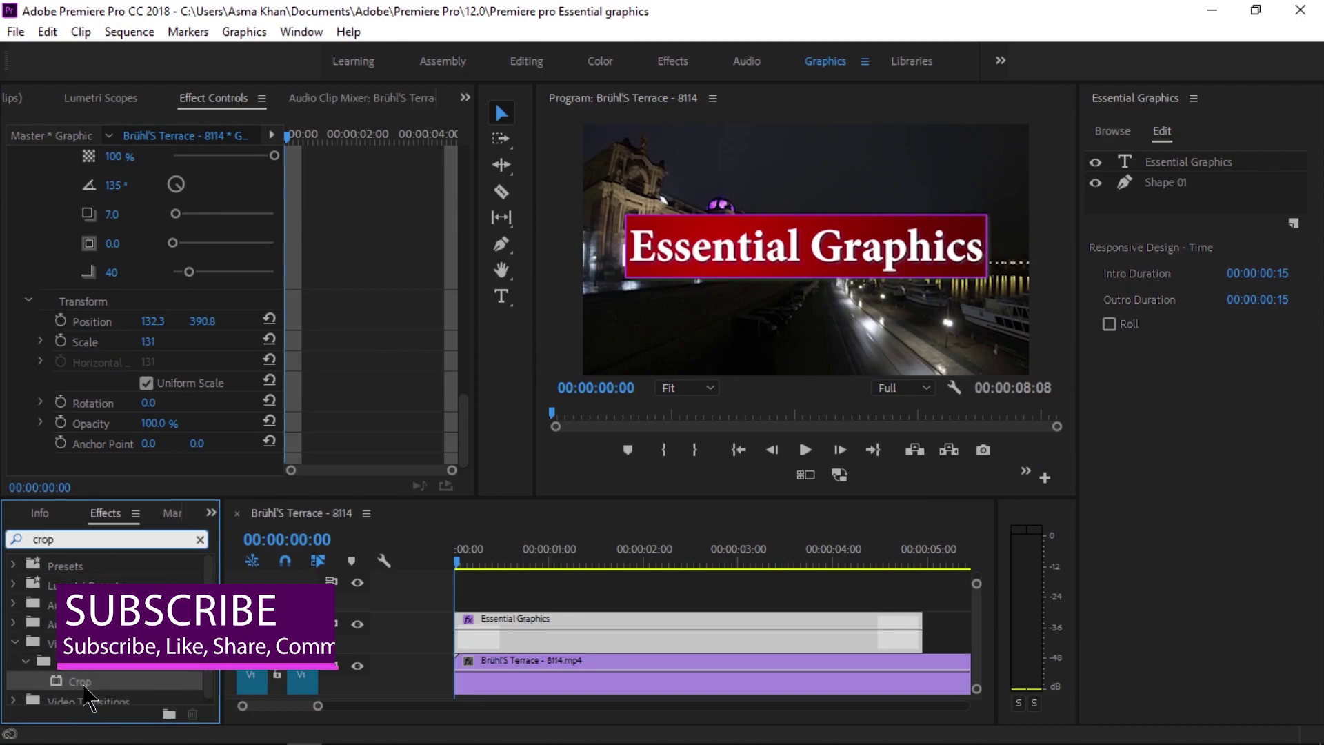
pyautogui.moveTo(96, 681); pyautogui.dragTo(499, 628)
pyautogui.moveTo(464, 386); pyautogui.dragTo(463, 476)
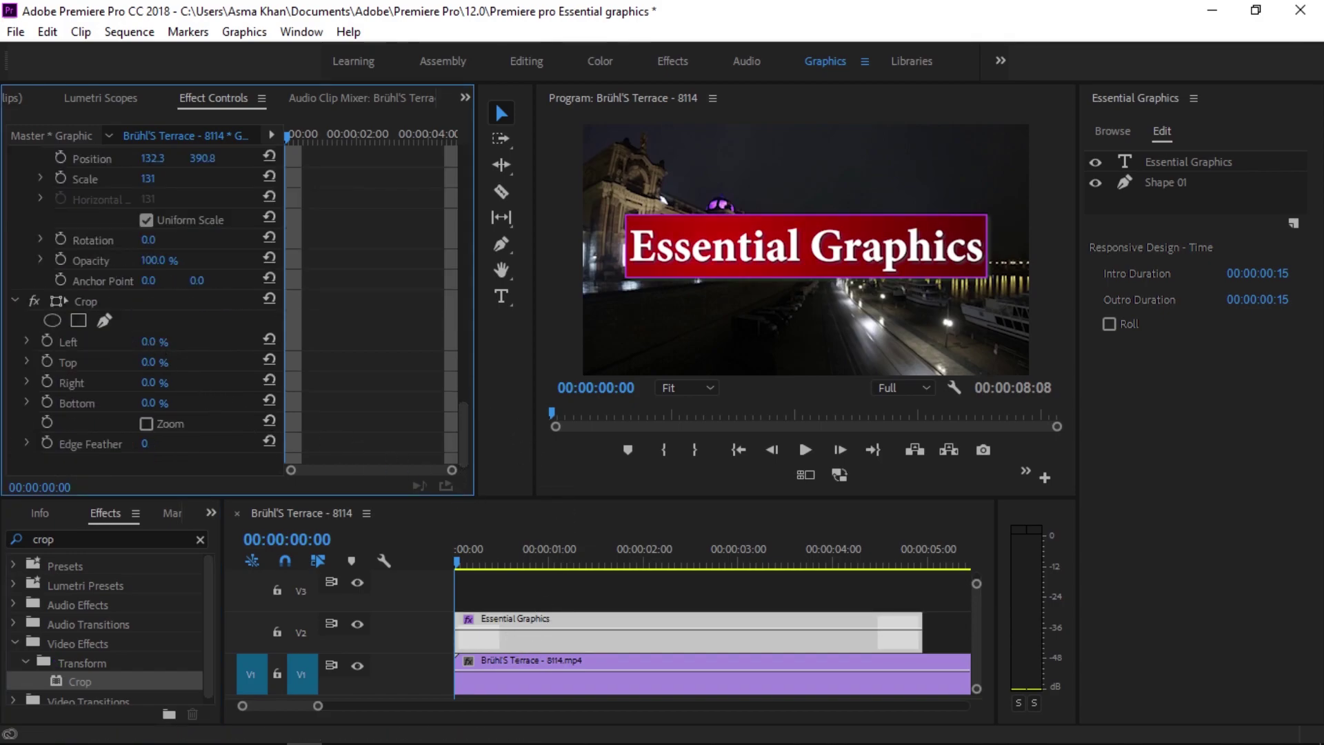
pyautogui.moveTo(148, 341); pyautogui.dragTo(163, 382)
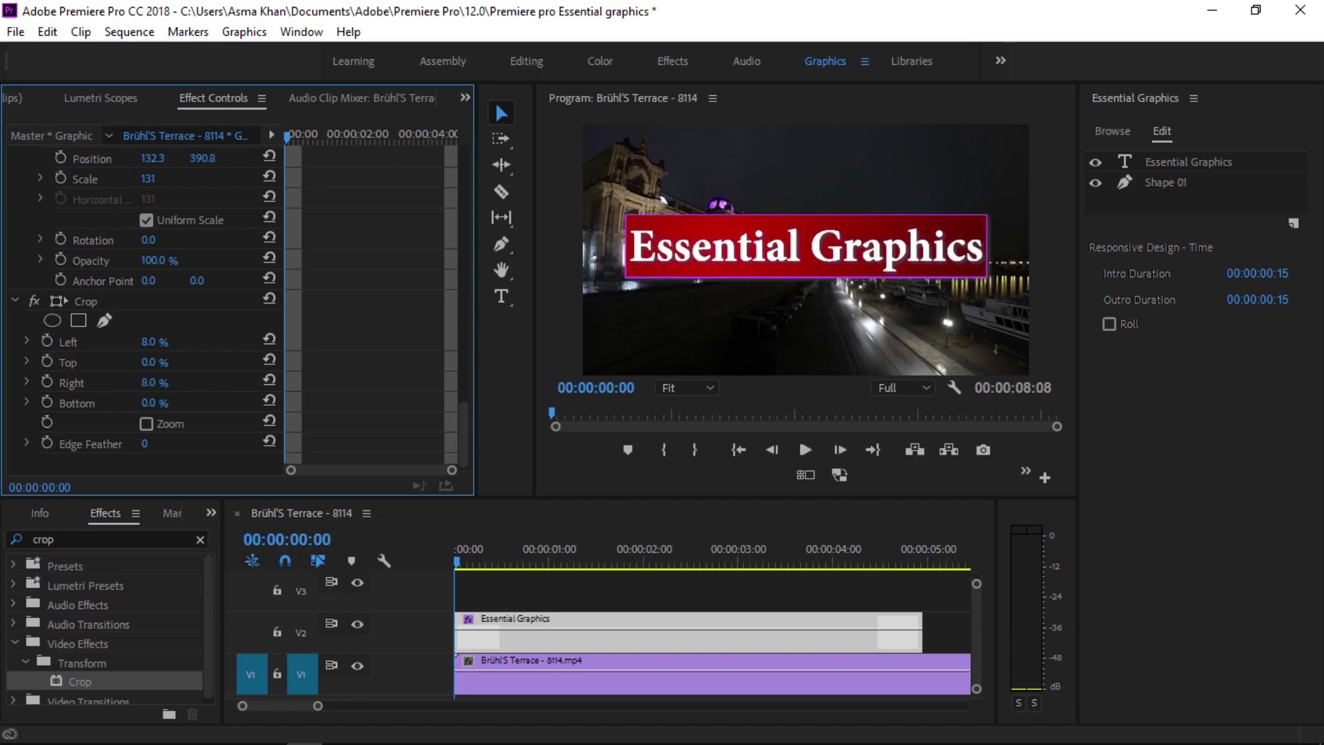
# - Keyframe the text's Position from -1475.7, 390.8 at 00:00:00:00 to 110.3, 390.8 at 00:00:00:09
pyautogui.moveTo(467, 444); pyautogui.dragTo(459, 416)
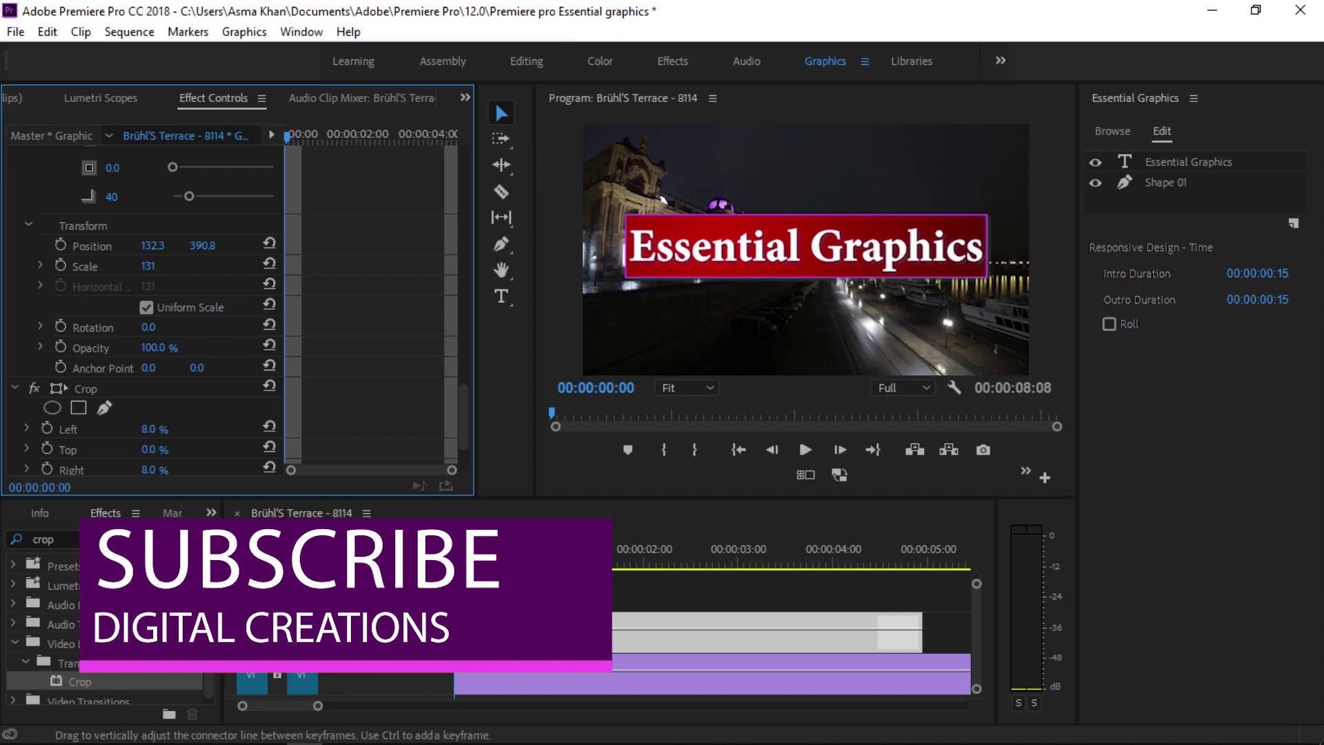
pyautogui.click(455, 607)
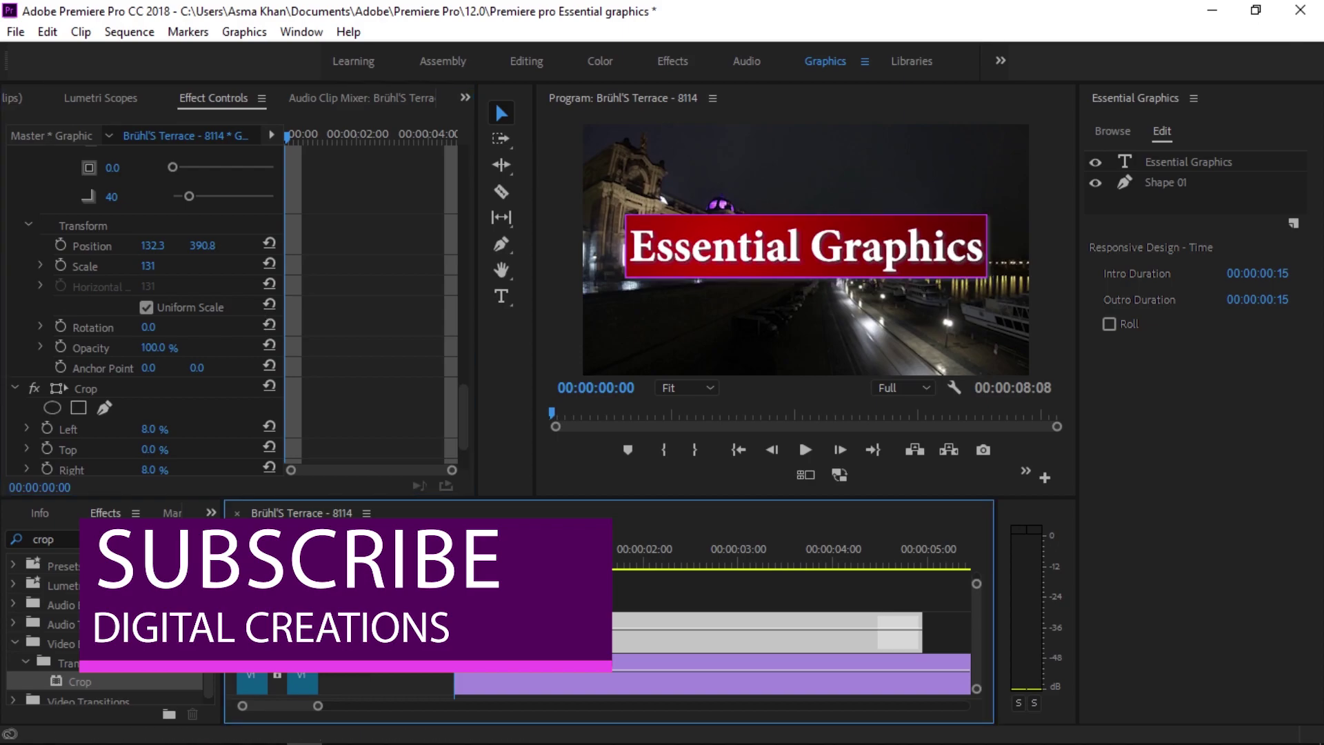
pyautogui.click(61, 246)
pyautogui.moveTo(153, 246); pyautogui.dragTo(76, 246)
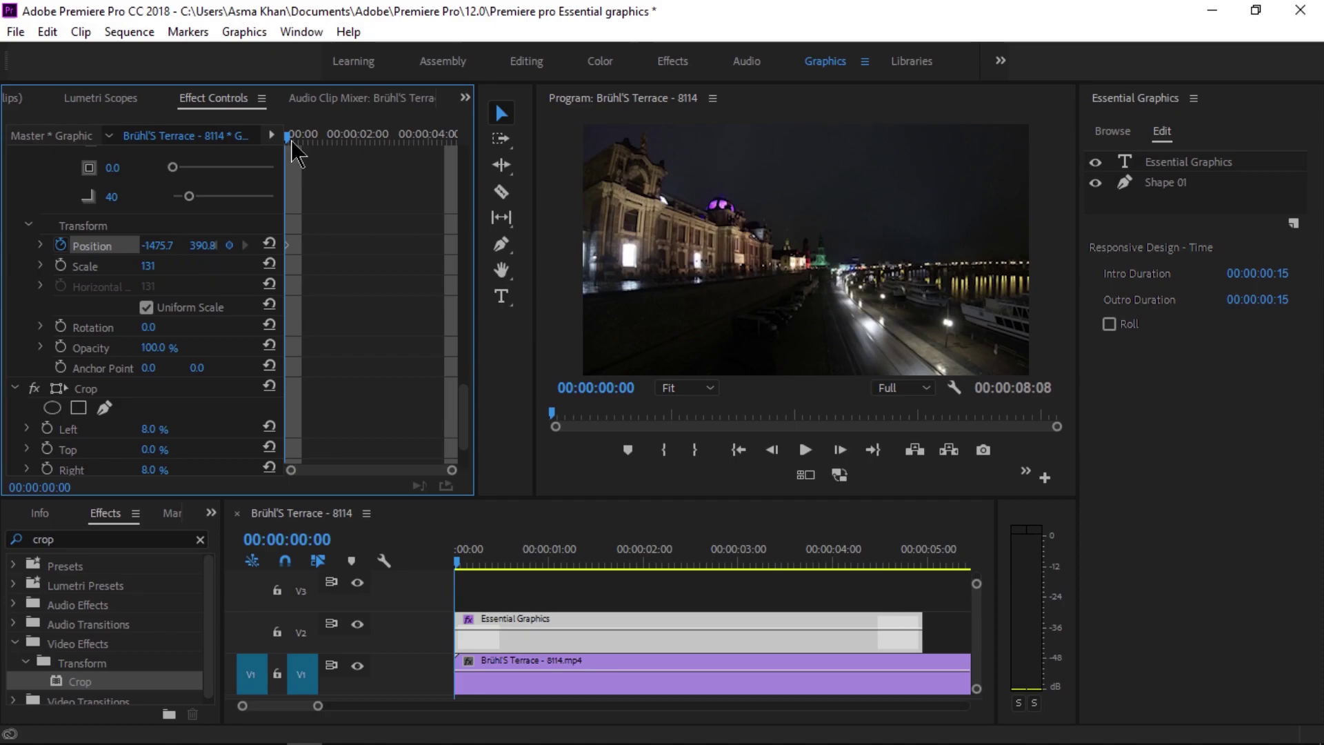
pyautogui.moveTo(293, 141); pyautogui.dragTo(294, 139)
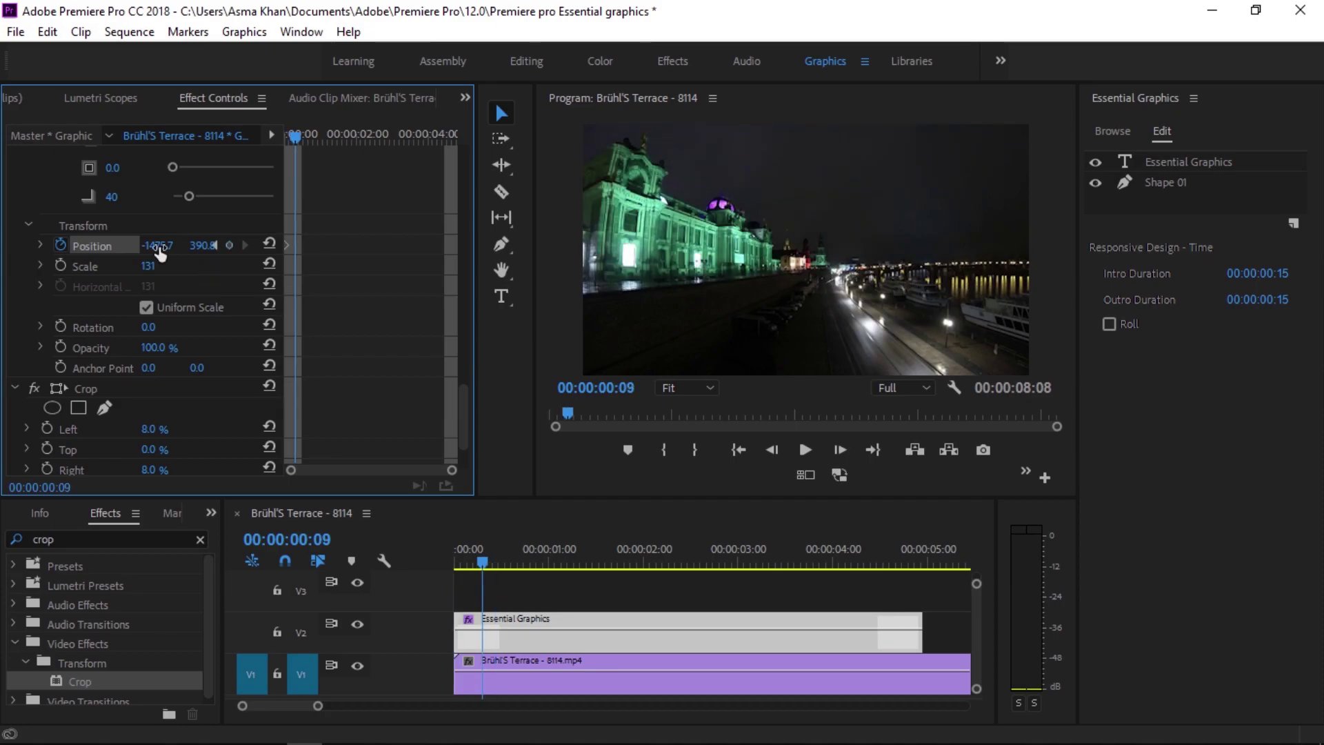
pyautogui.moveTo(158, 246); pyautogui.dragTo(238, 246)
pyautogui.moveTo(153, 245); pyautogui.dragTo(290, 245)
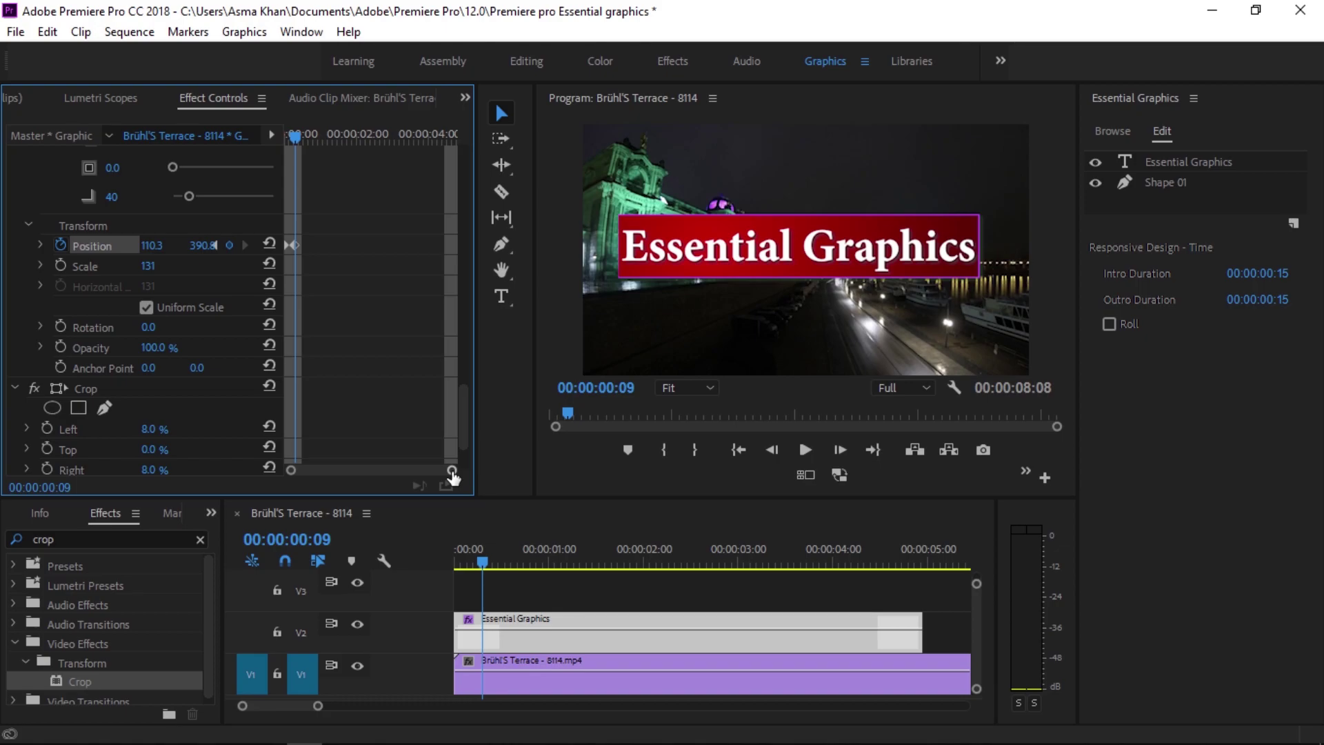
# - Shift the text's second Position keyframe to near the end of the 15-frame intro and check the slide-in
pyautogui.moveTo(452, 475); pyautogui.dragTo(355, 475)
pyautogui.moveTo(363, 246); pyautogui.dragTo(364, 245)
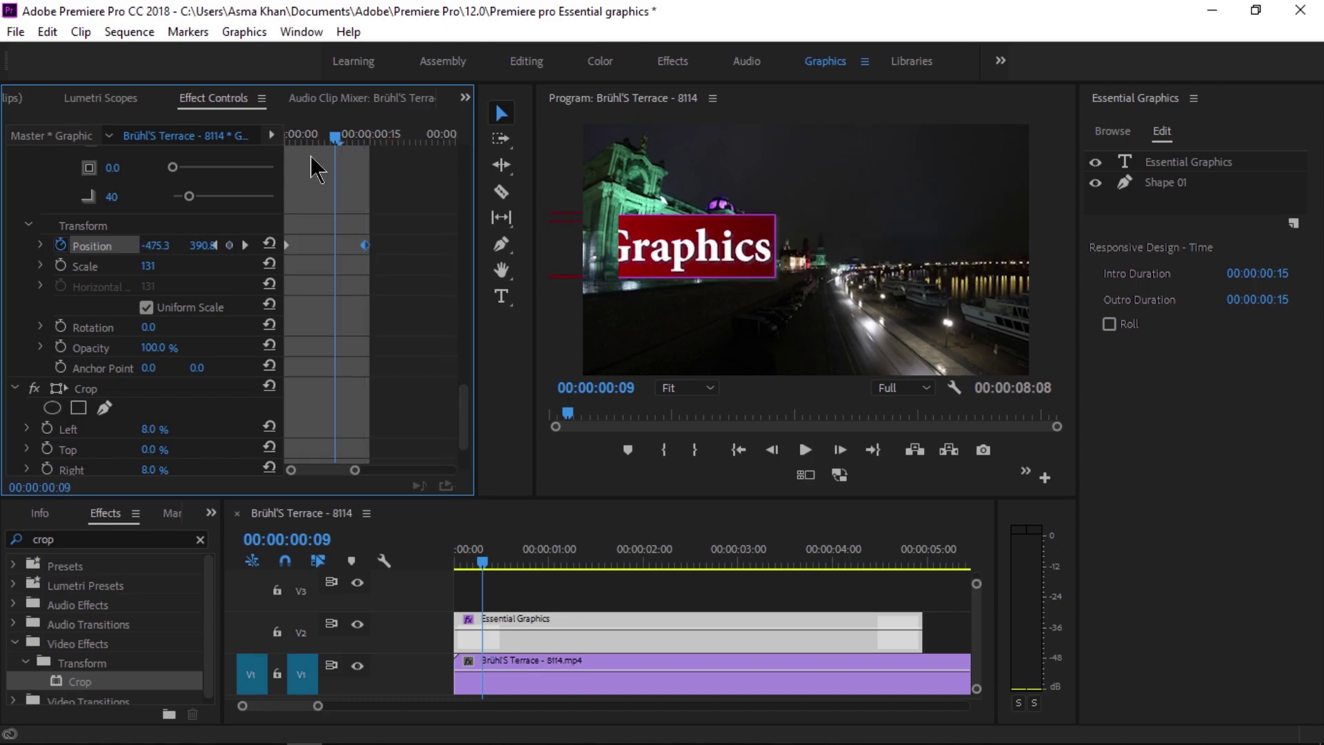
pyautogui.press('Home')
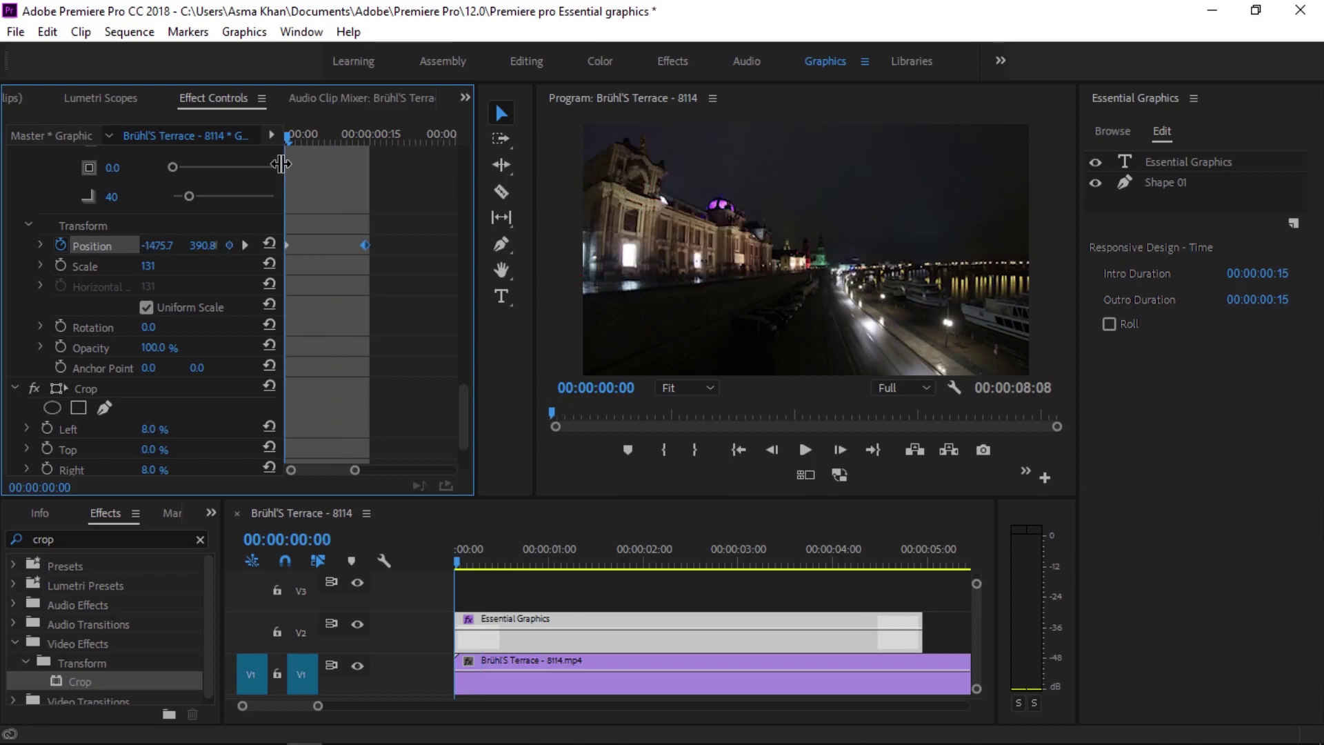
pyautogui.click(381, 136)
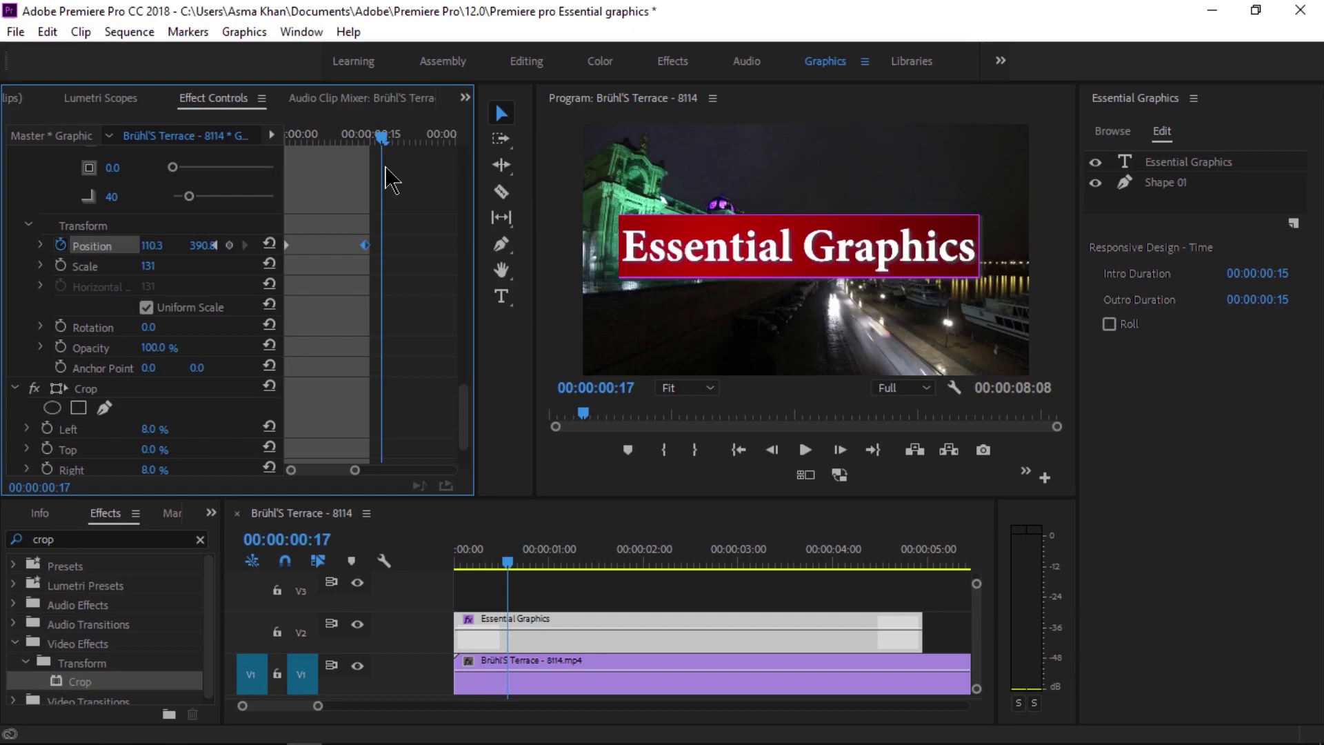
# - Give the text's end Position keyframe a smooth, non-linear temporal interpolation
pyautogui.click(365, 283)
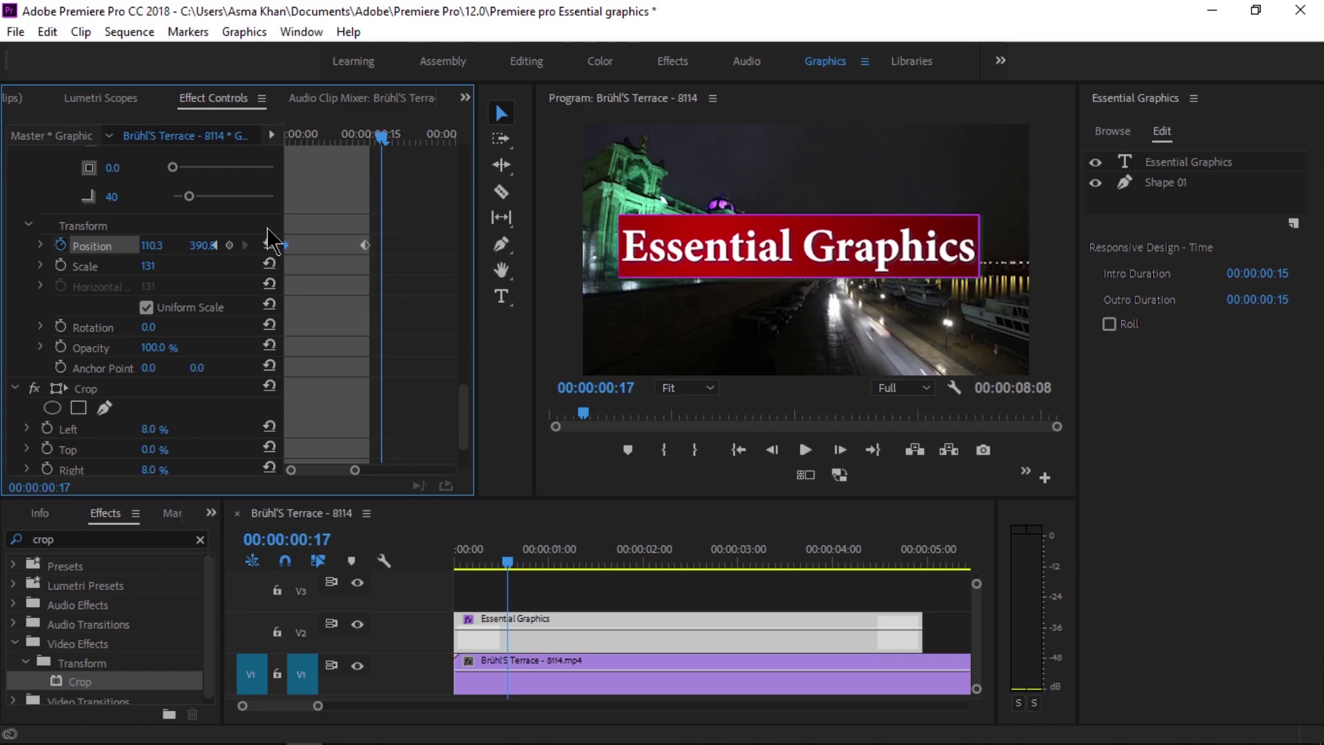
pyautogui.rightClick(363, 244)
pyautogui.moveTo(482, 409)
pyautogui.click(593, 426)
pyautogui.click(362, 246)
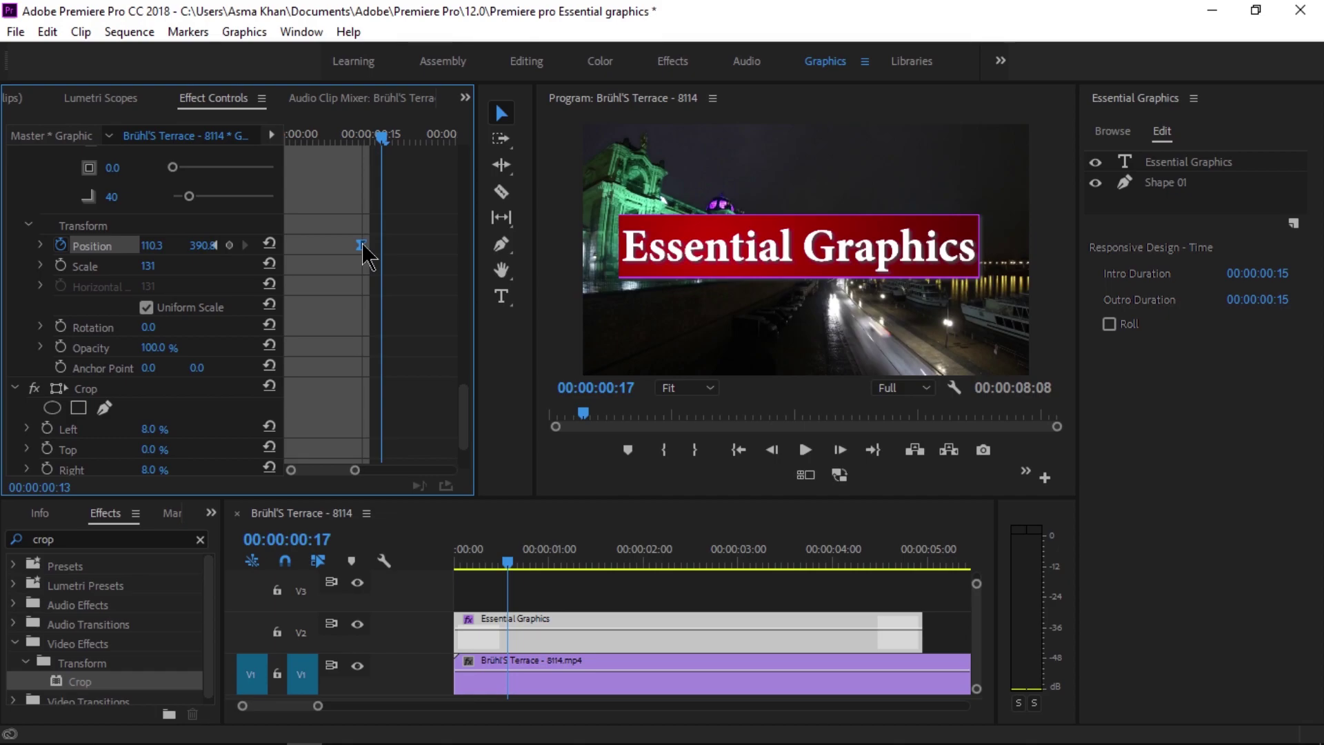
# - Examine the text's slide-in frame by frame, moving the playhead back to 00:00:00:04
pyautogui.press('Left')
pyautogui.press('Left')
pyautogui.press('Left')
pyautogui.press('Left')
pyautogui.press('=')
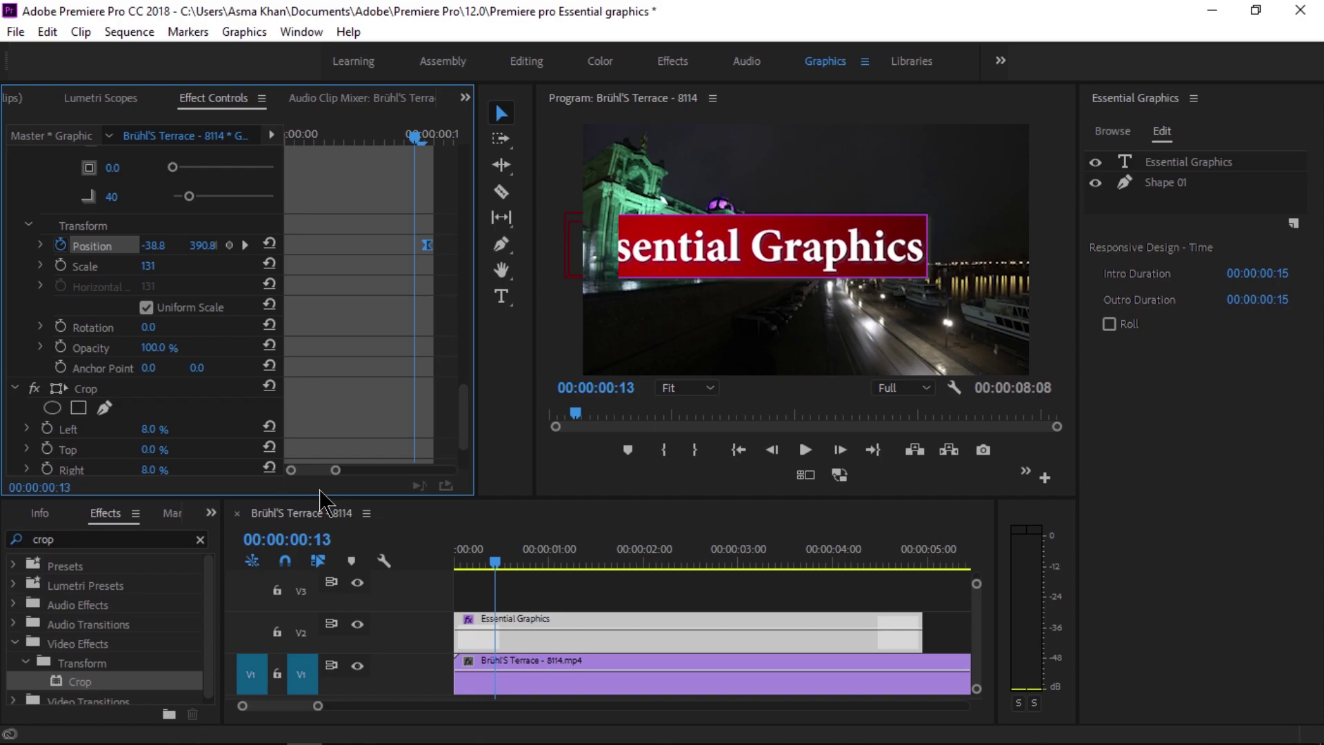
pyautogui.press('Left')
pyautogui.press('Left')
pyautogui.press('Left')
pyautogui.press('Left')
pyautogui.press('Left')
pyautogui.press('Left')
pyautogui.press('Left')
pyautogui.press('Left')
pyautogui.press('Left')
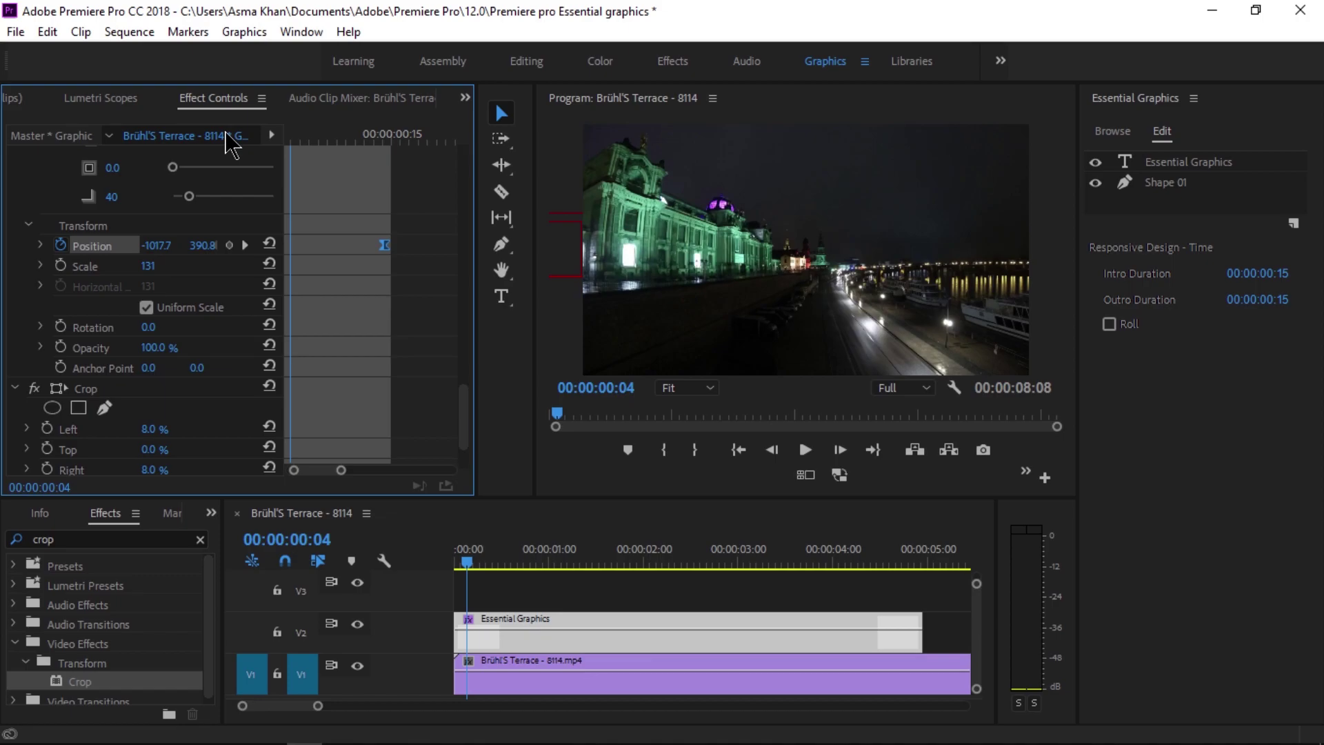
# - Keyframe the text's outro Position from 110.3, 390.8 at 00:00:04:14 to 1202.3, 390.8 at 00:00:04:28 and play the title back
pyautogui.press('space')
pyautogui.moveTo(348, 471); pyautogui.dragTo(452, 470)
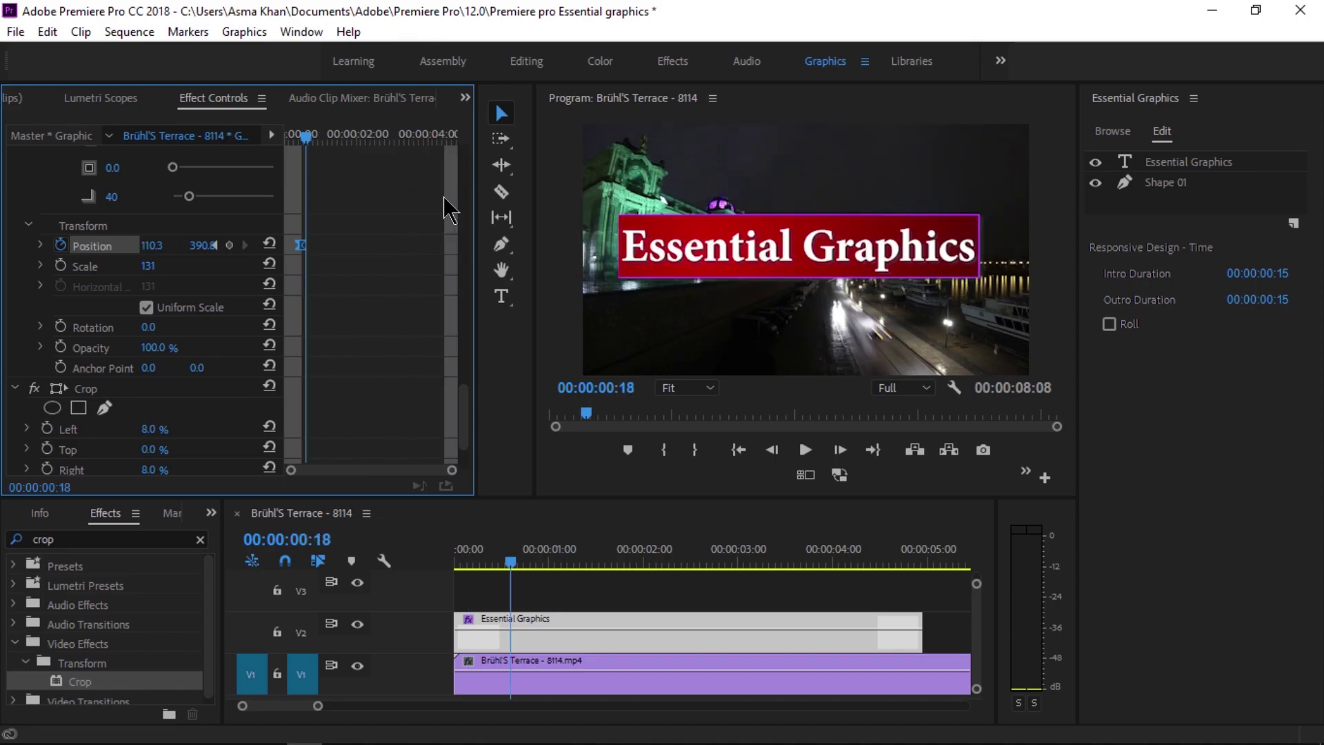
pyautogui.click(449, 134)
pyautogui.click(229, 244)
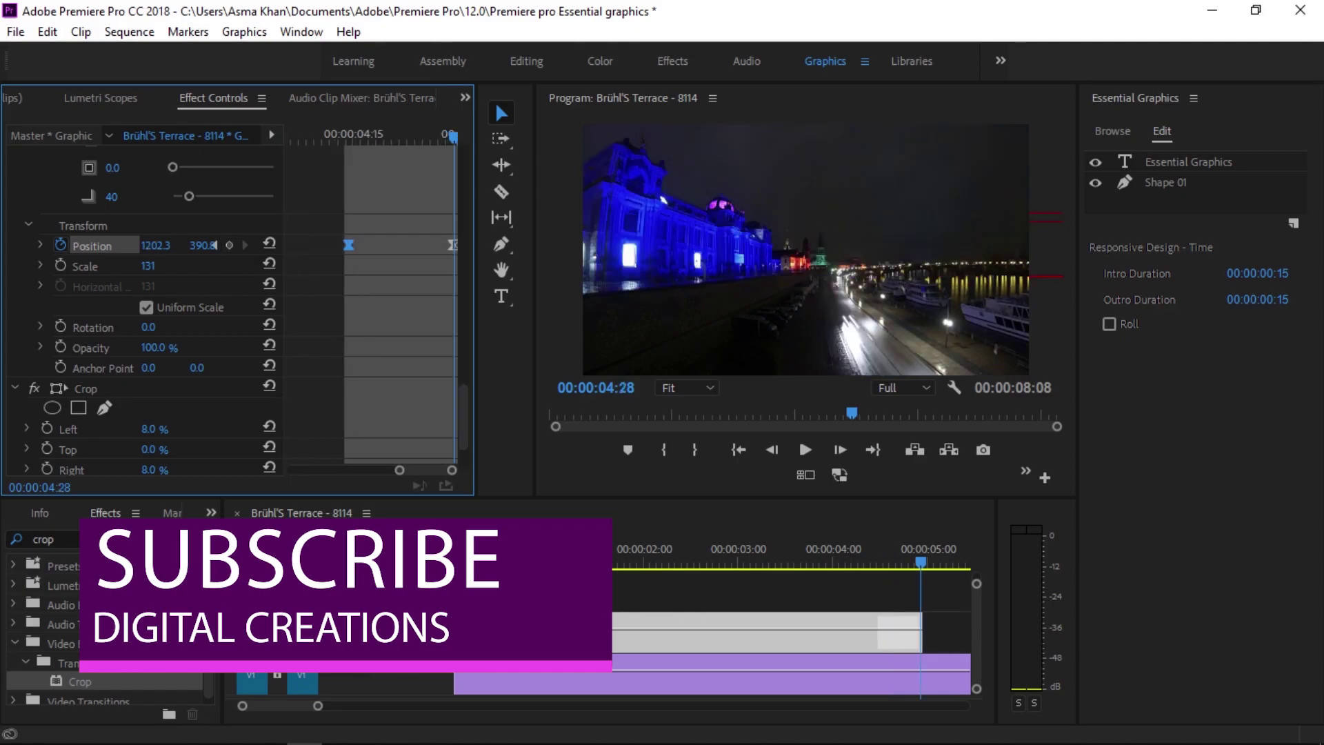
pyautogui.click(346, 136)
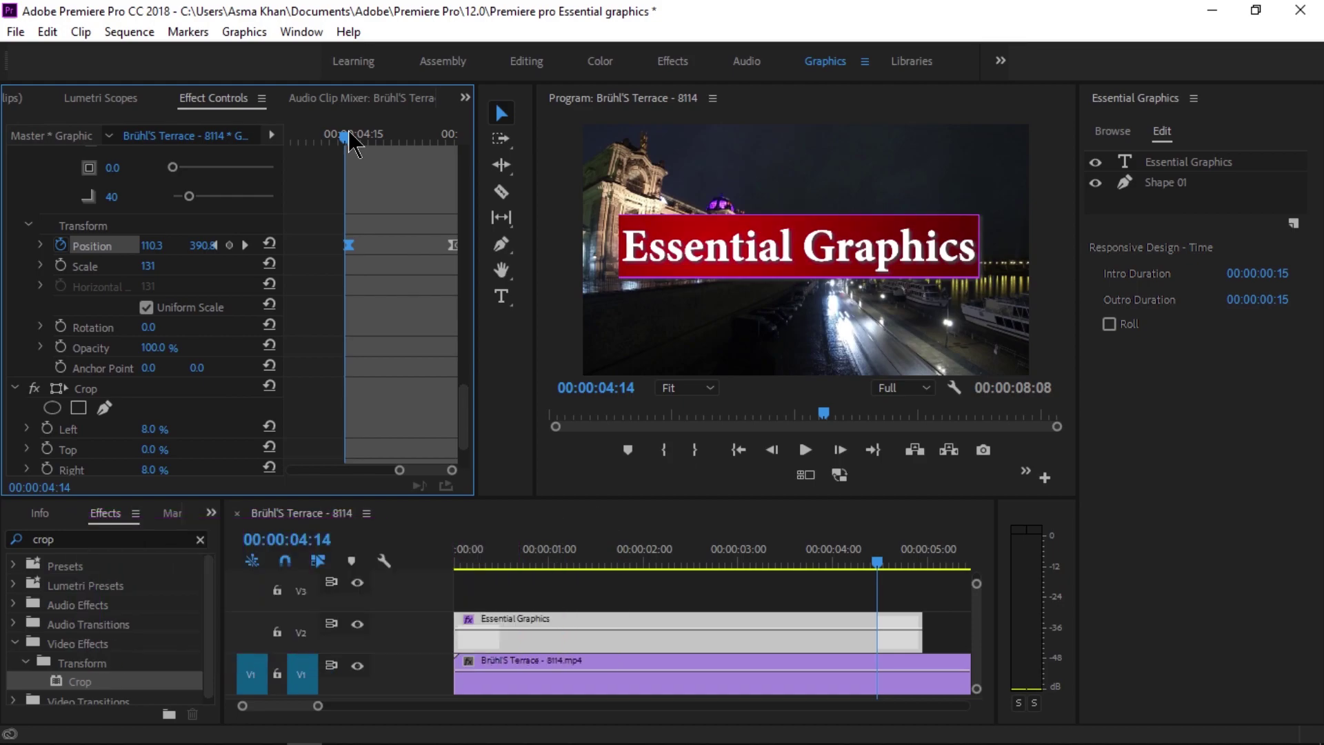
pyautogui.click(503, 594)
pyautogui.press('space')
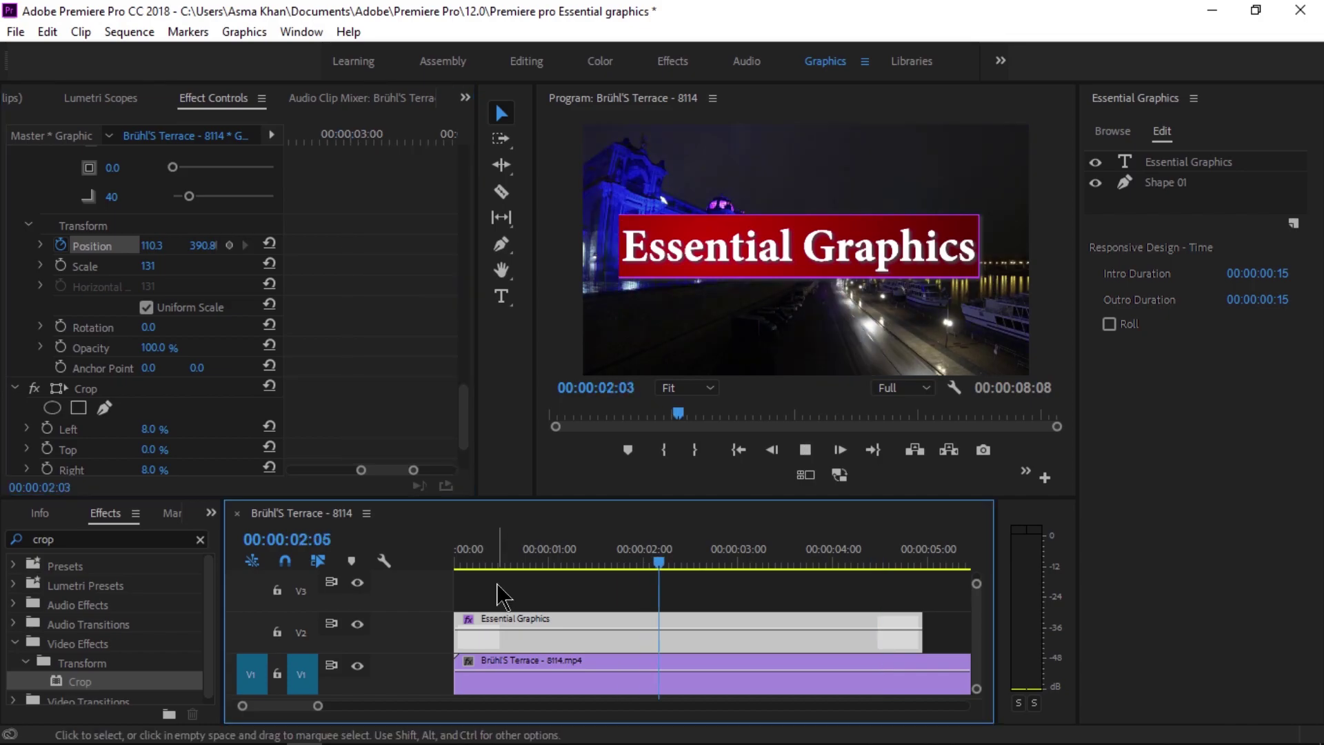
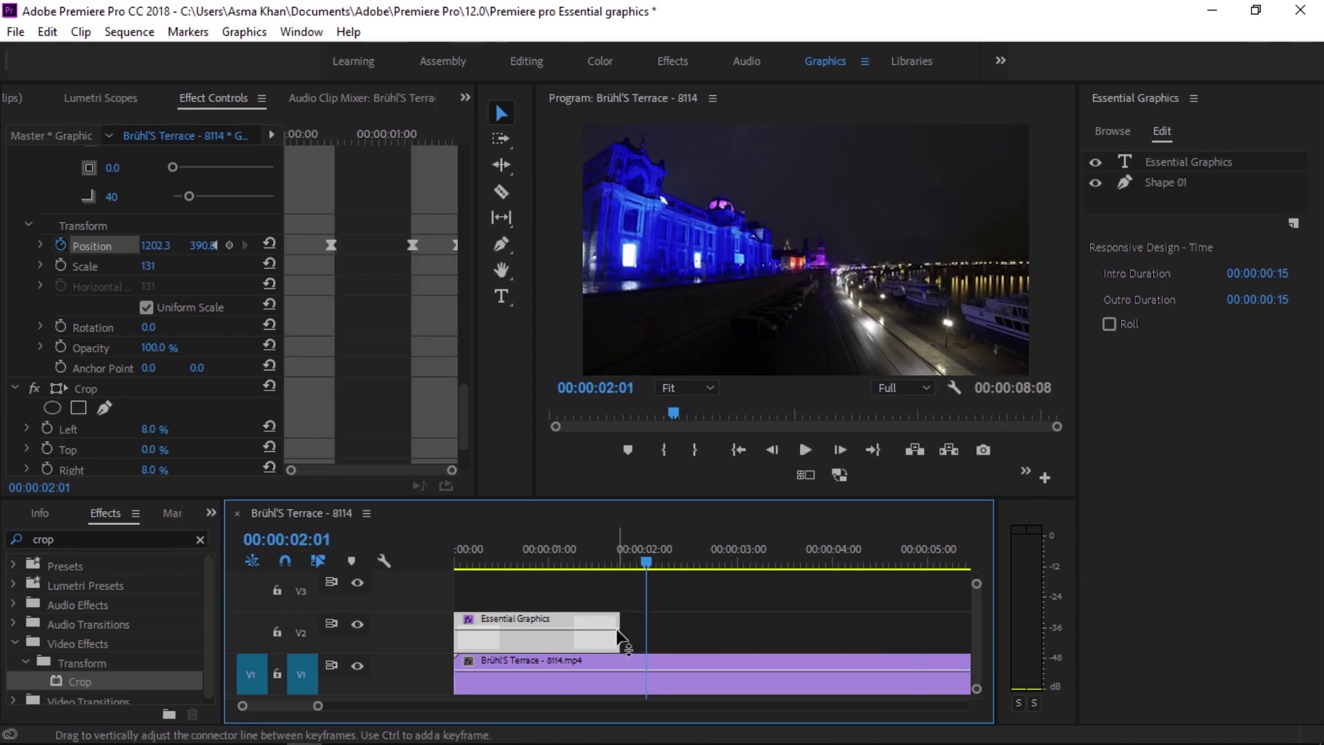
# - Extend the end of the shortened Essential Graphics clip on V2 to a duration of about 00:00:03:01
pyautogui.moveTo(619, 633); pyautogui.dragTo(736, 638)
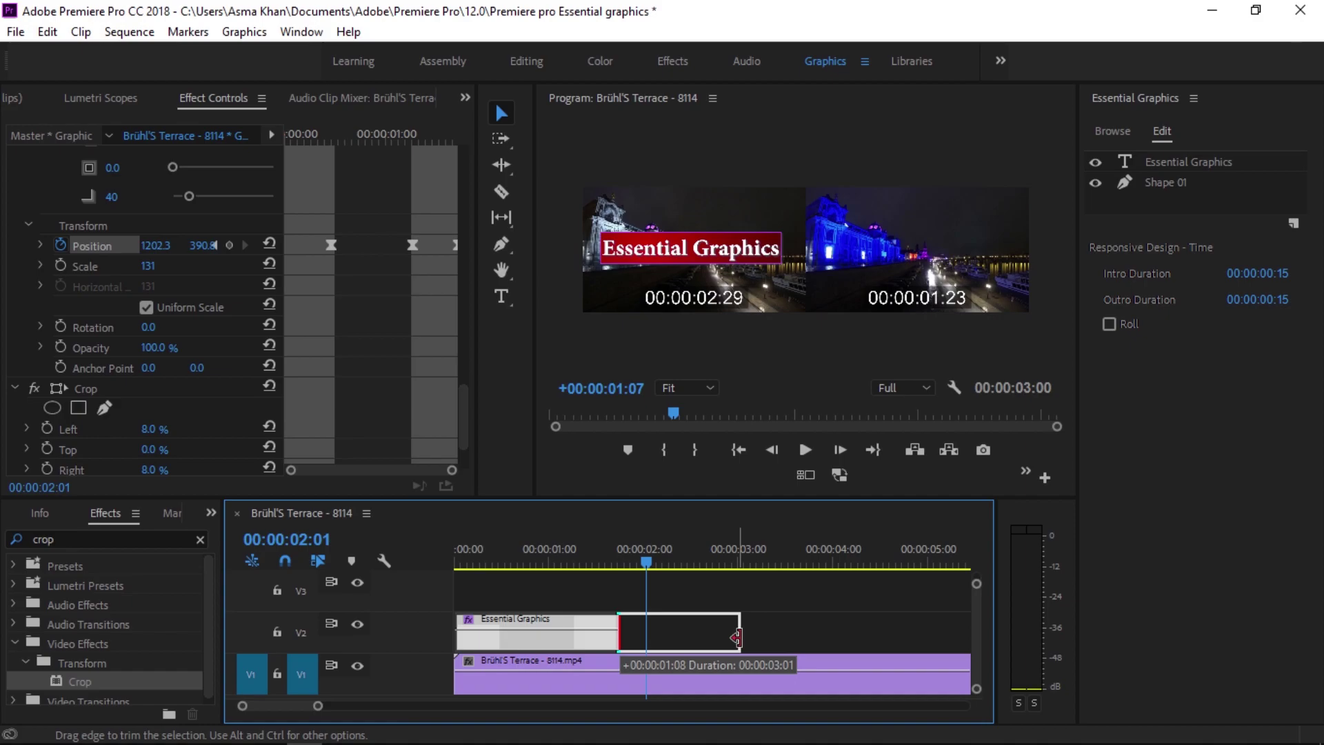
pyautogui.moveTo(737, 638); pyautogui.dragTo(736, 637)
pyautogui.moveTo(737, 638); pyautogui.dragTo(740, 638)
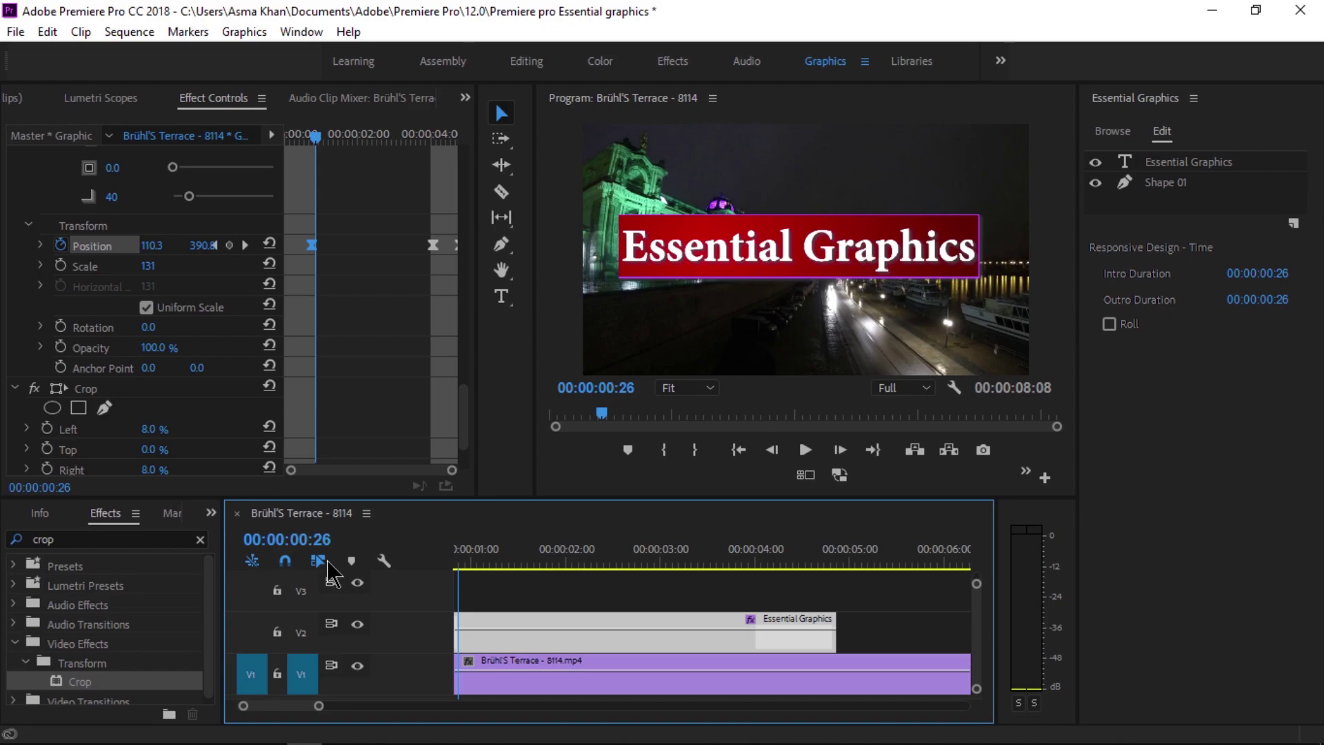
# - Start exporting the Essential Graphics clip on V2 as a Motion Graphics template
pyautogui.rightClick(628, 630)
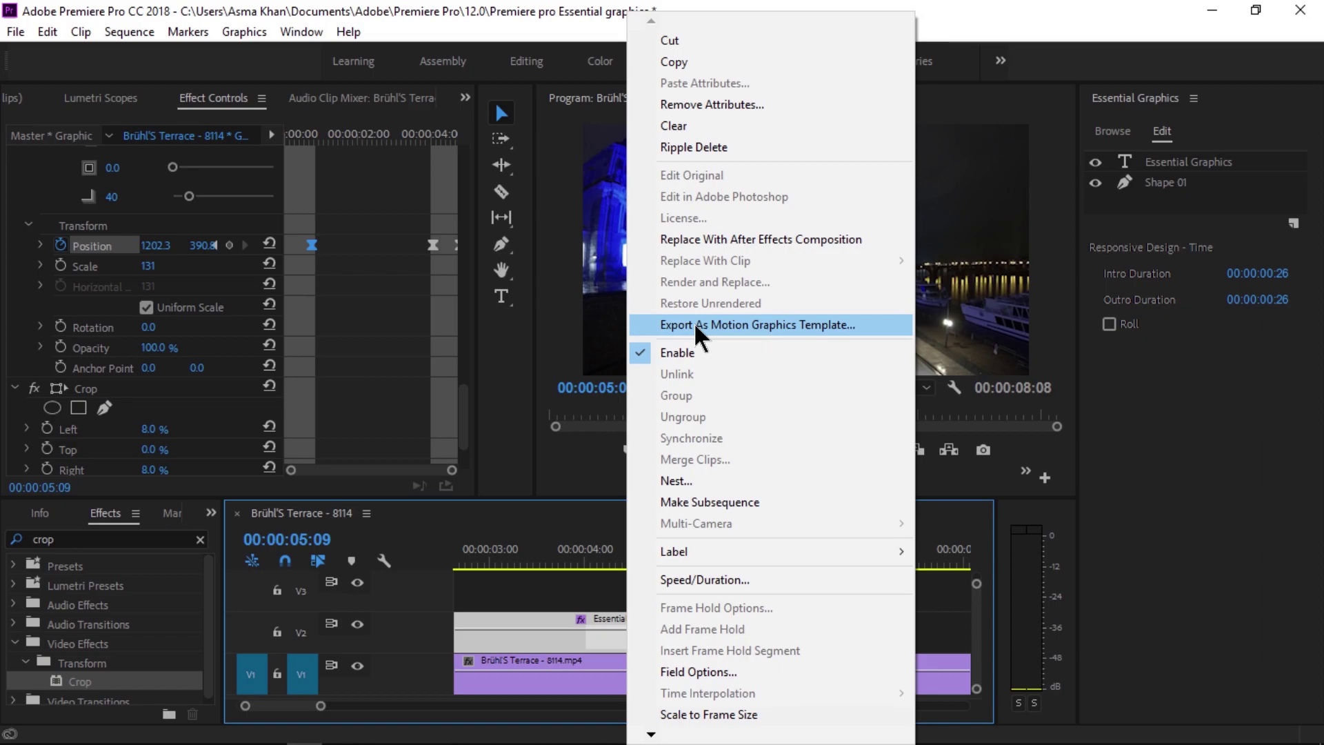
pyautogui.click(698, 326)
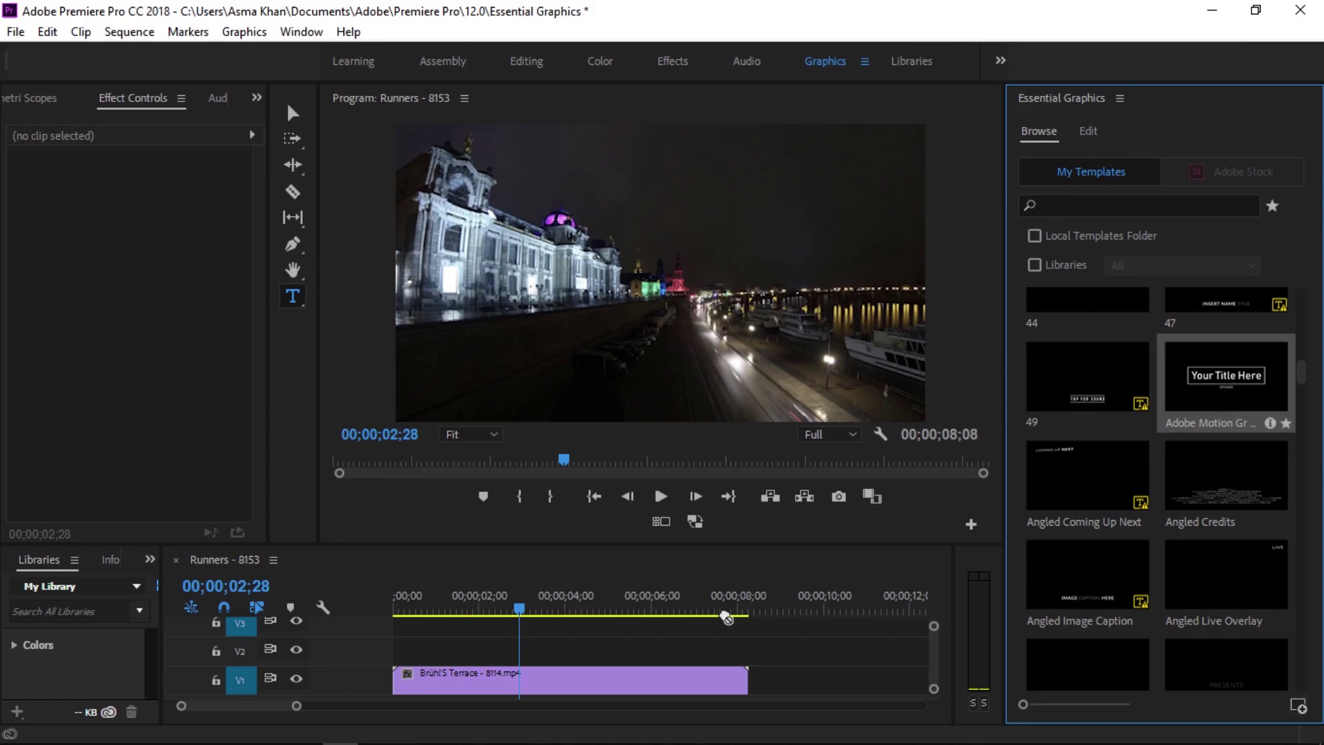
# - Place the "Your Title Here" template on V2 from about one second and change its title text to "Motion Graphics"
pyautogui.moveTo(726, 617); pyautogui.dragTo(465, 617)
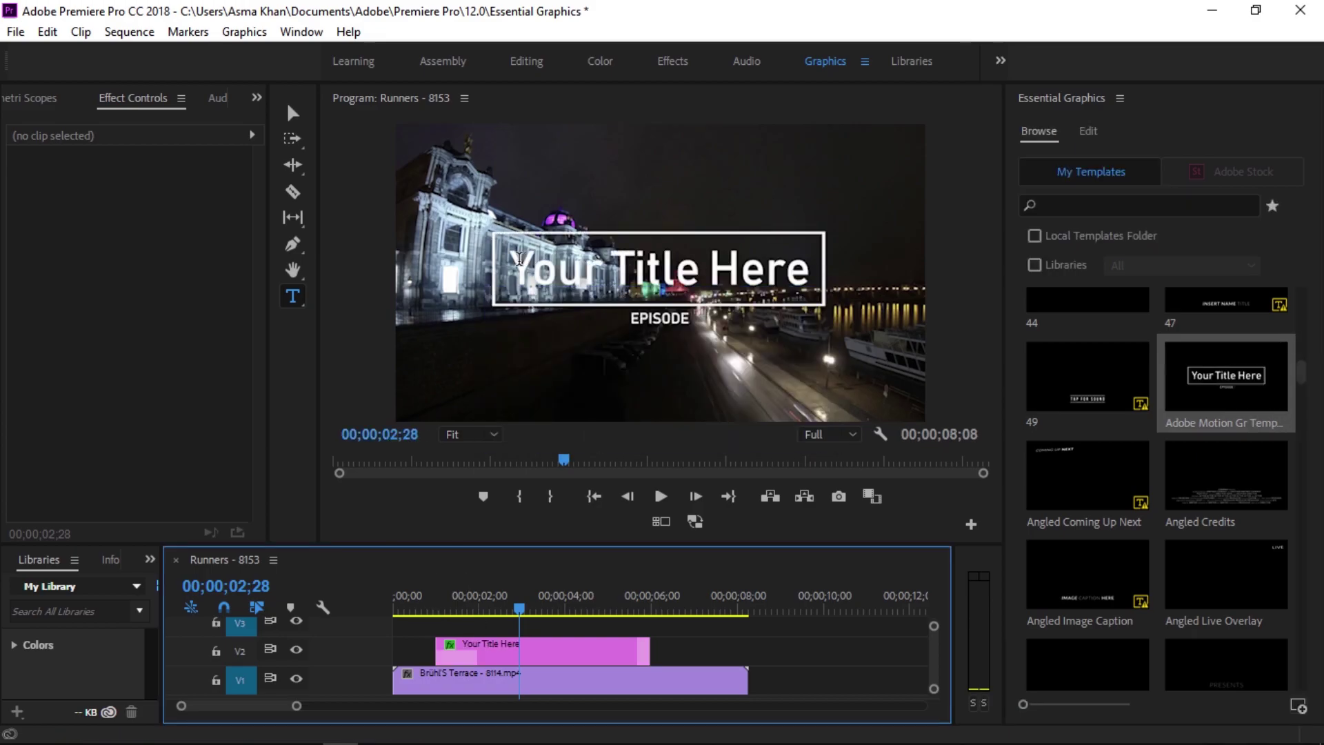
pyautogui.doubleClick(586, 259)
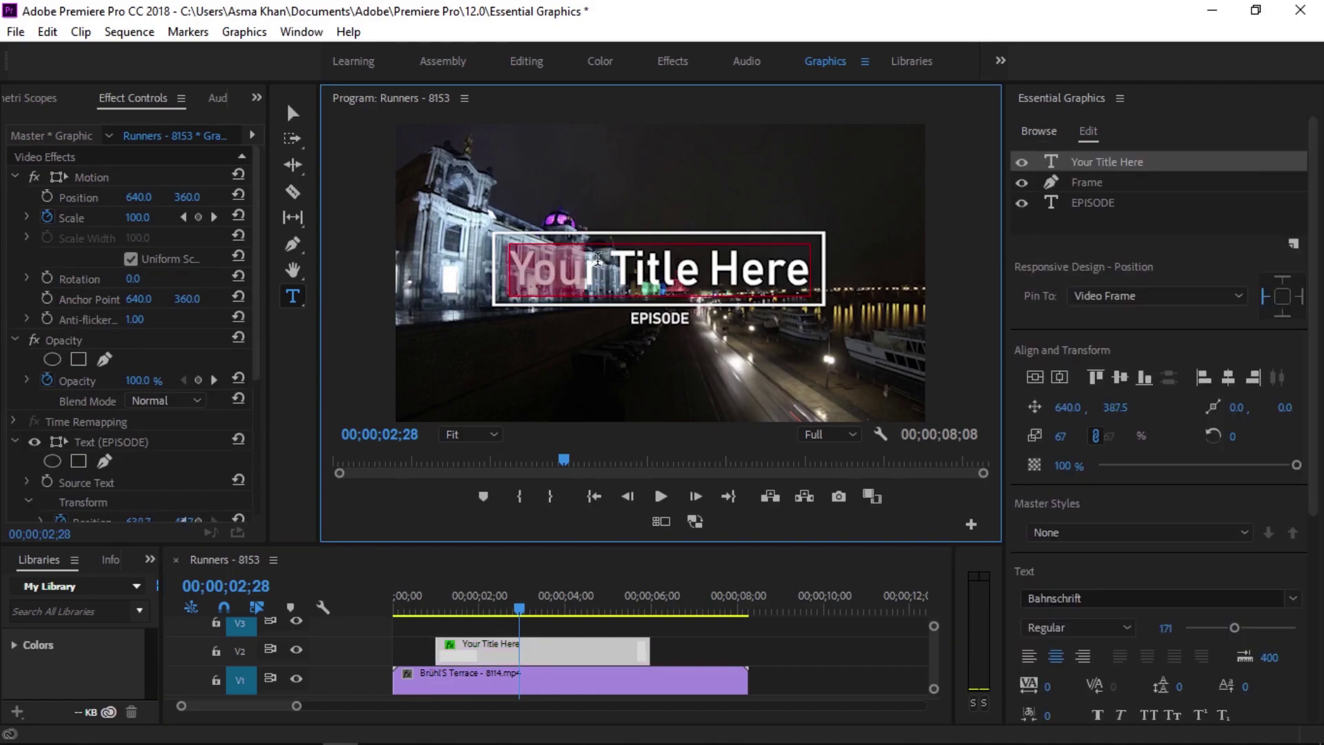
pyautogui.click(517, 264)
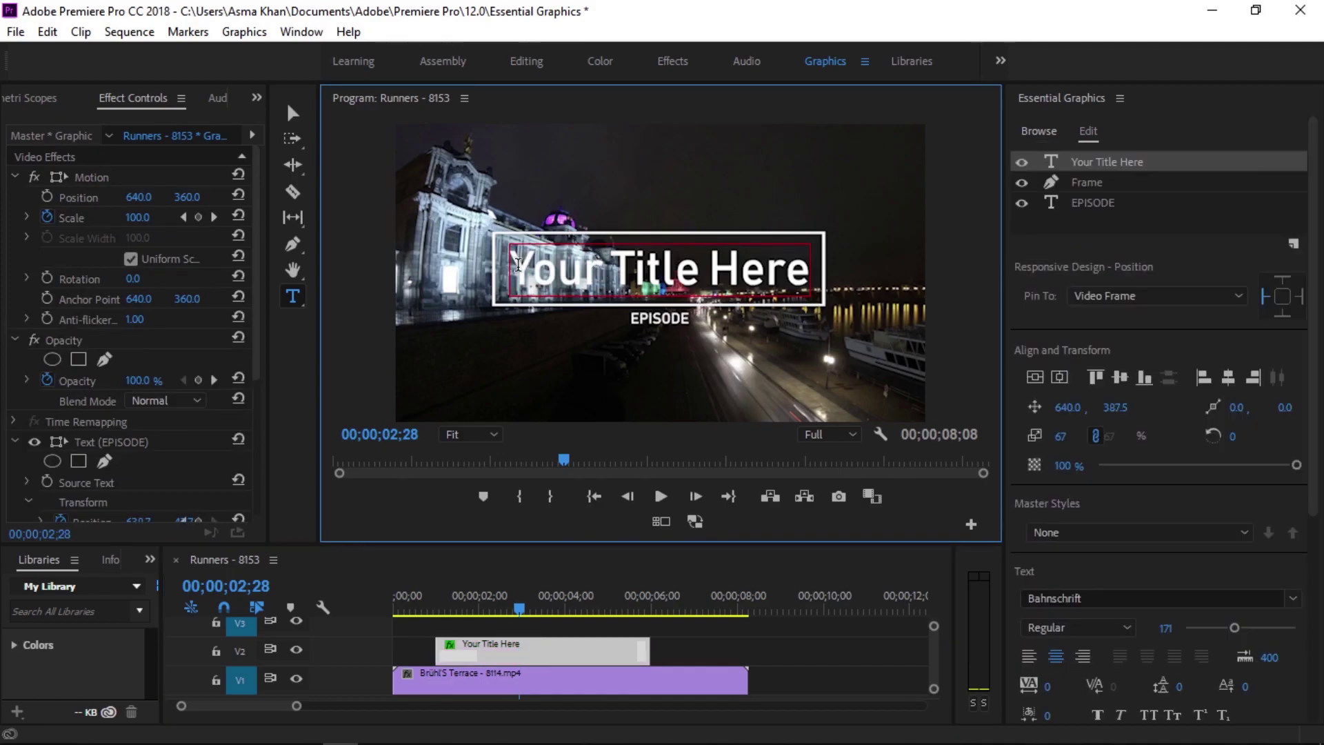
pyautogui.moveTo(518, 264); pyautogui.dragTo(797, 293)
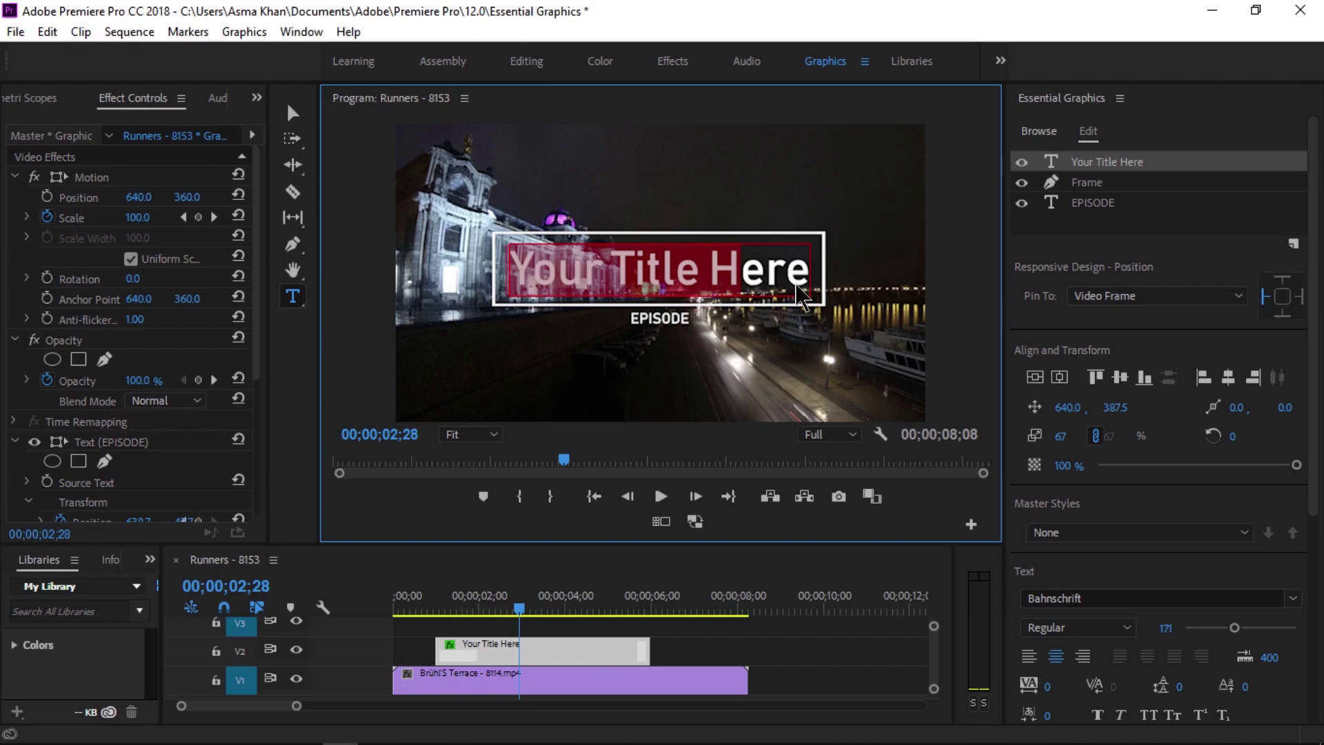
pyautogui.write('Motion')
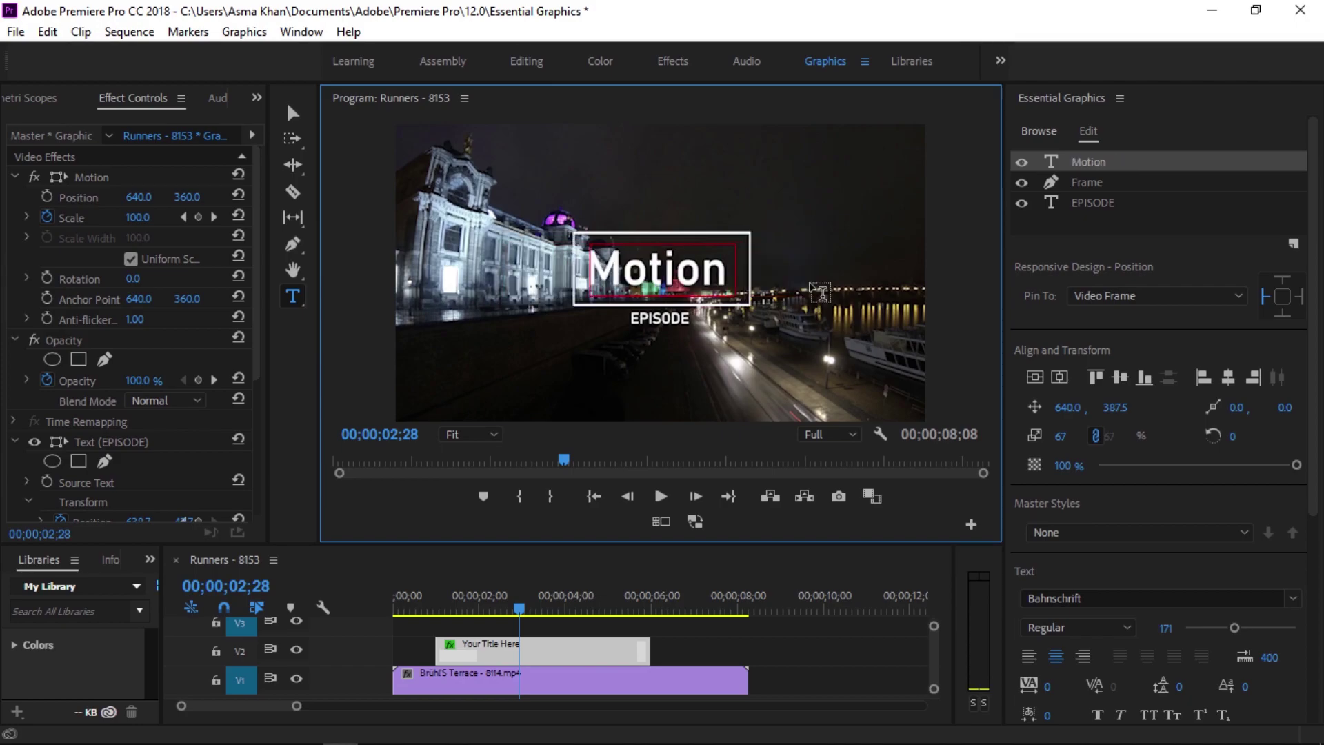
pyautogui.write(' Graphics')
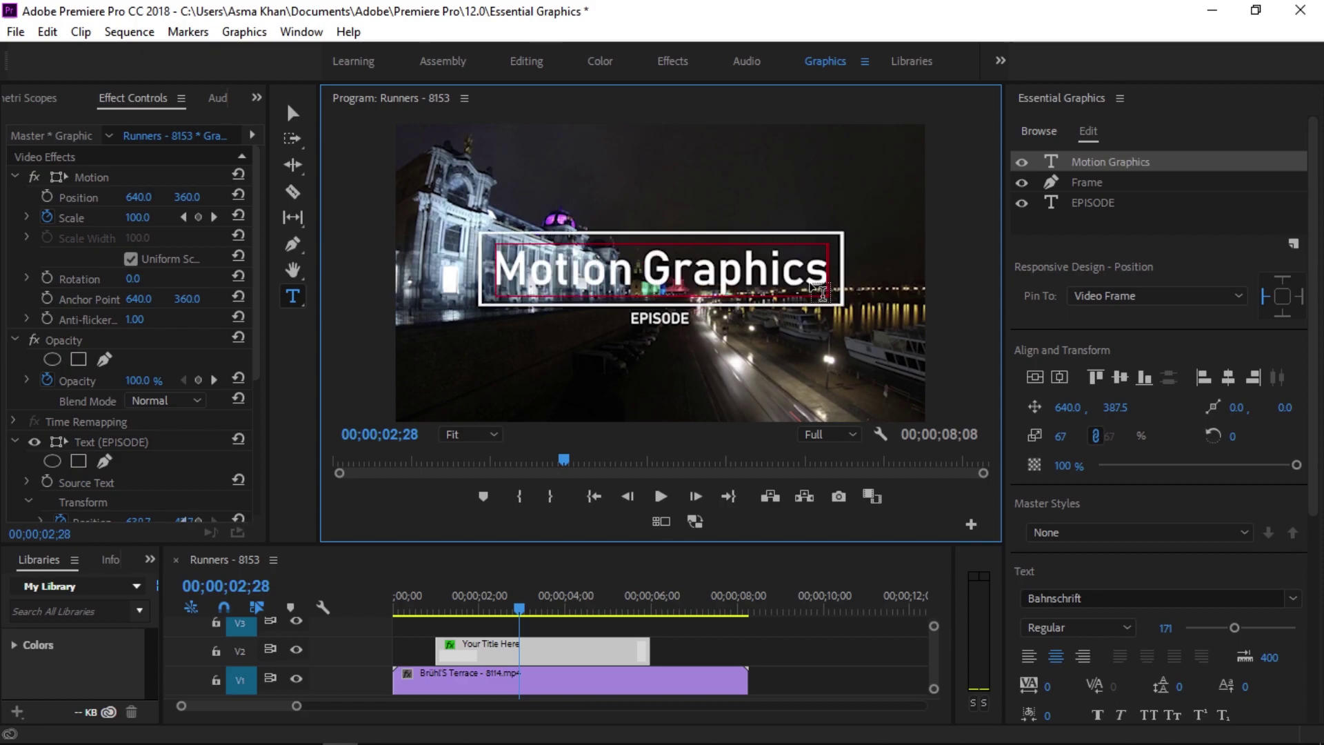
# - Replace the EPISODE subtitle below the frame with "Templates" and leave text editing
pyautogui.click(1103, 202)
pyautogui.write('Templa')
pyautogui.write('tes')
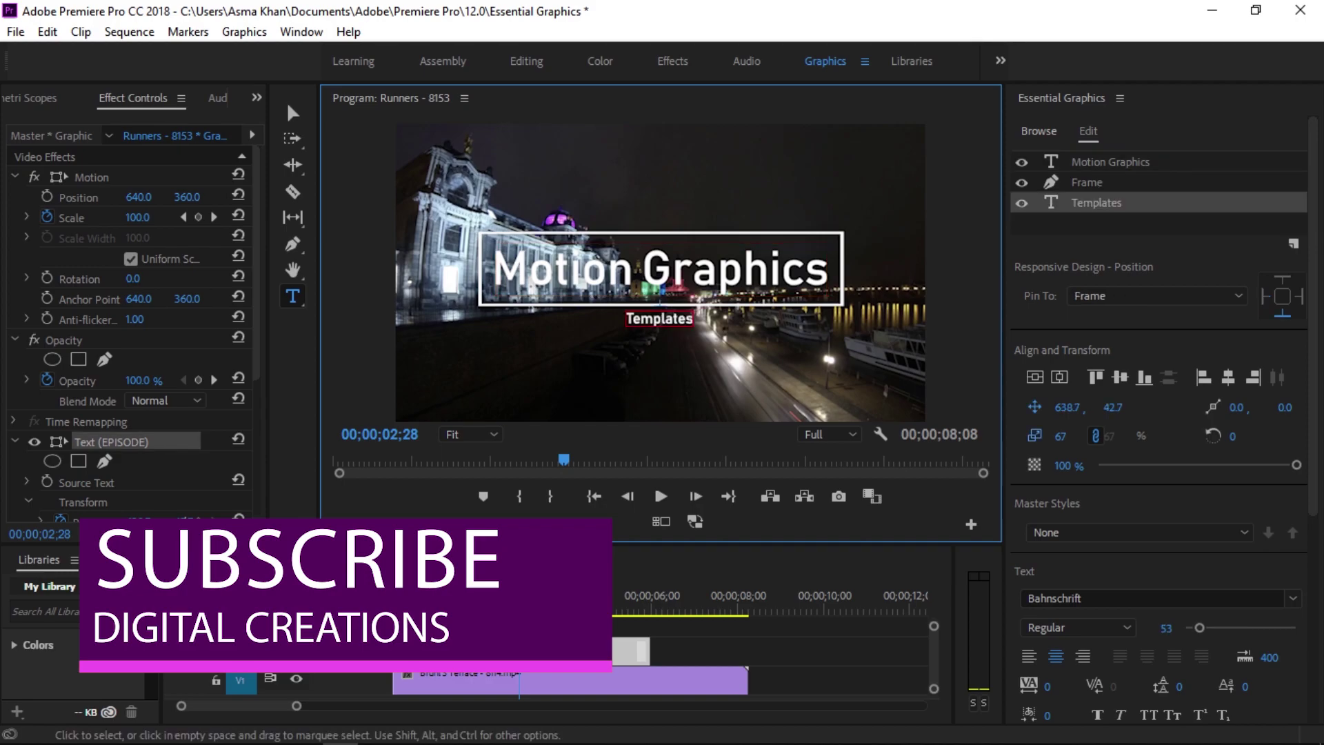
pyautogui.click(290, 114)
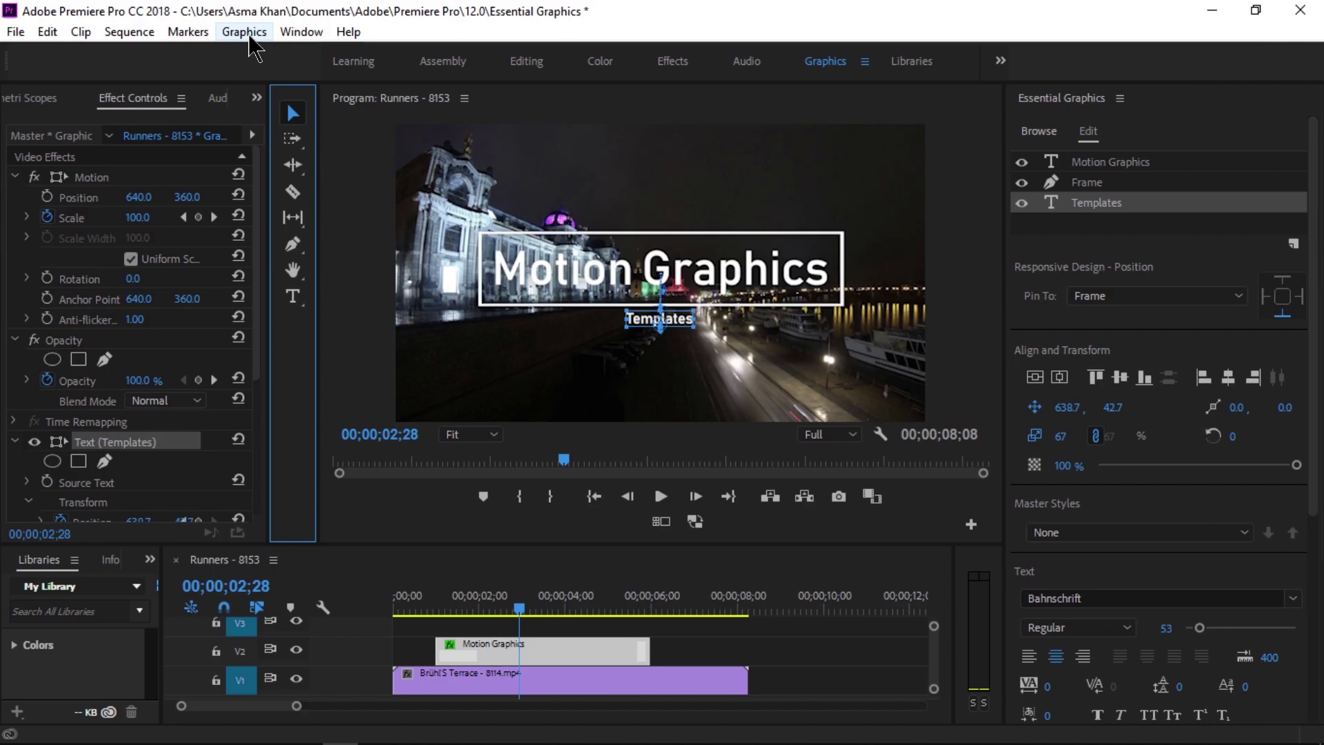
# - Export the title as a Motion Graphics template named "Motion Graphics Templates" to the local drive's Proxy folder
pyautogui.click(244, 32)
pyautogui.click(254, 237)
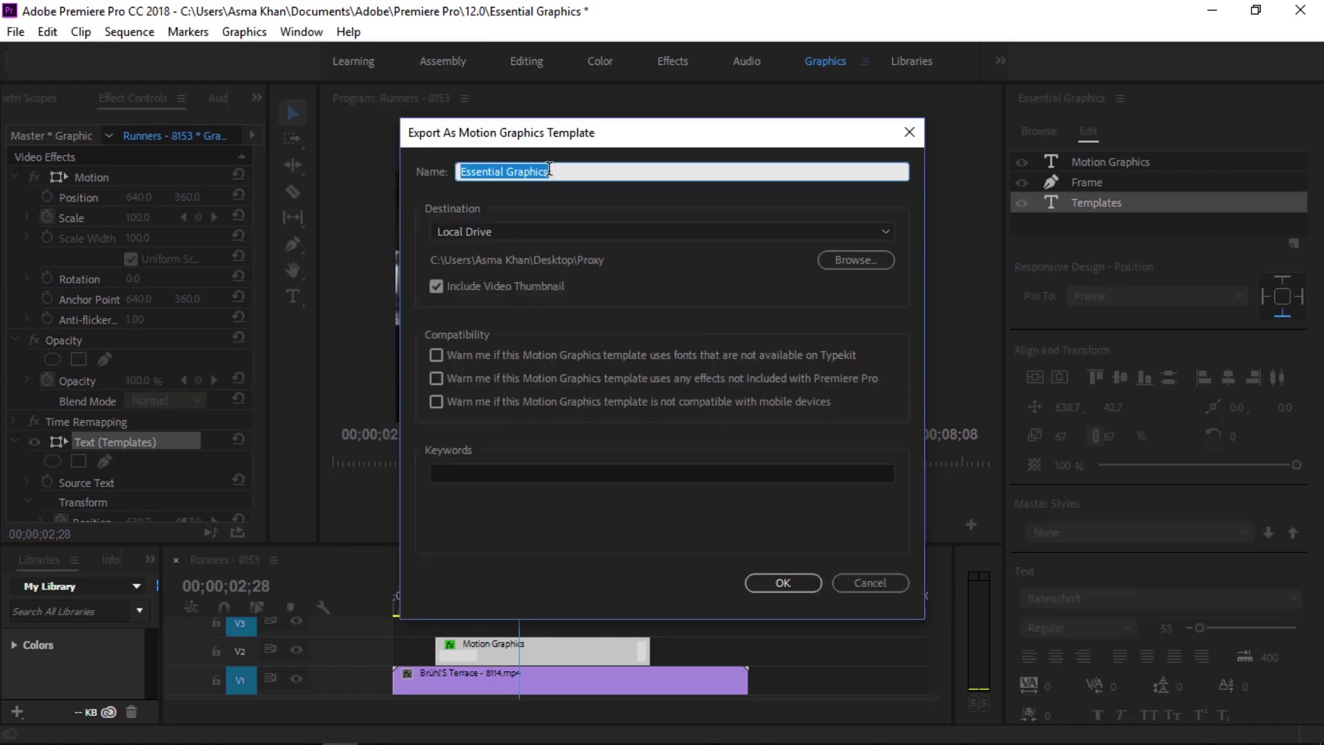
pyautogui.write('Mo')
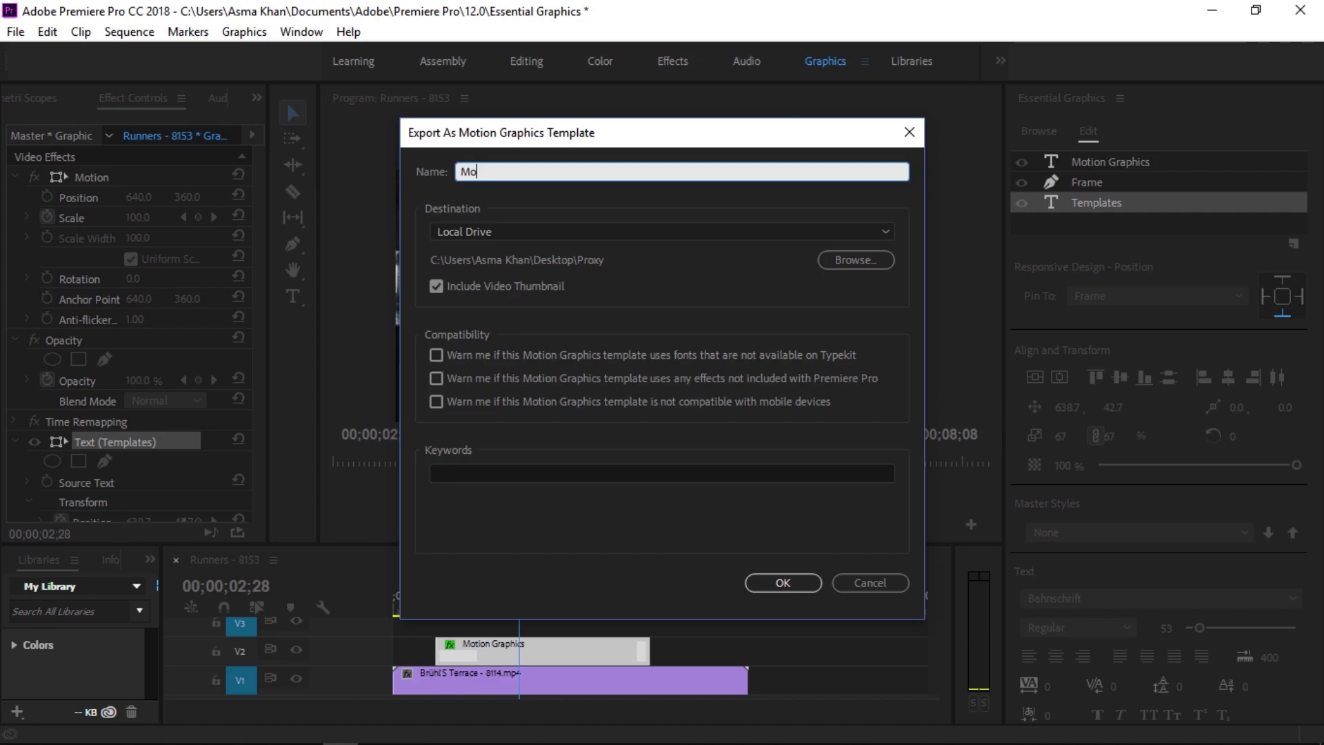
pyautogui.write('tion Graphics')
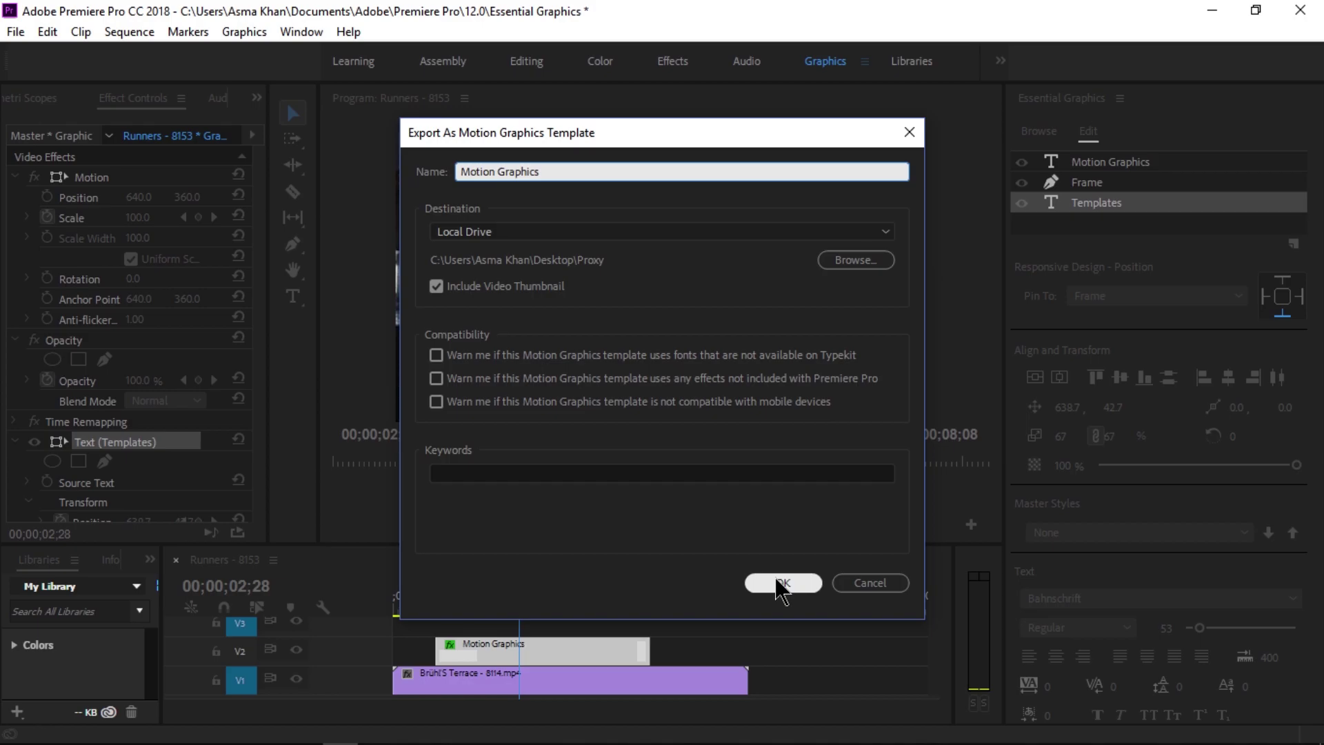
pyautogui.write(' Templa')
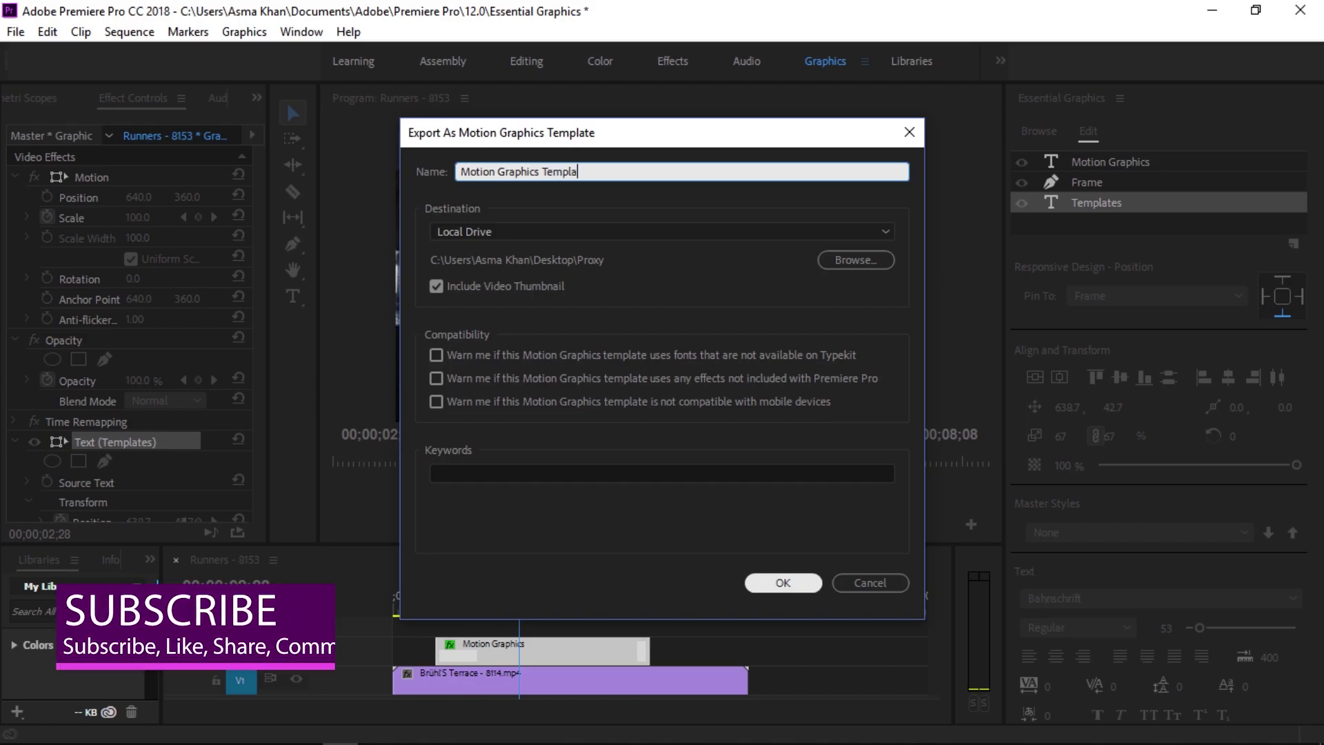
pyautogui.write('tes')
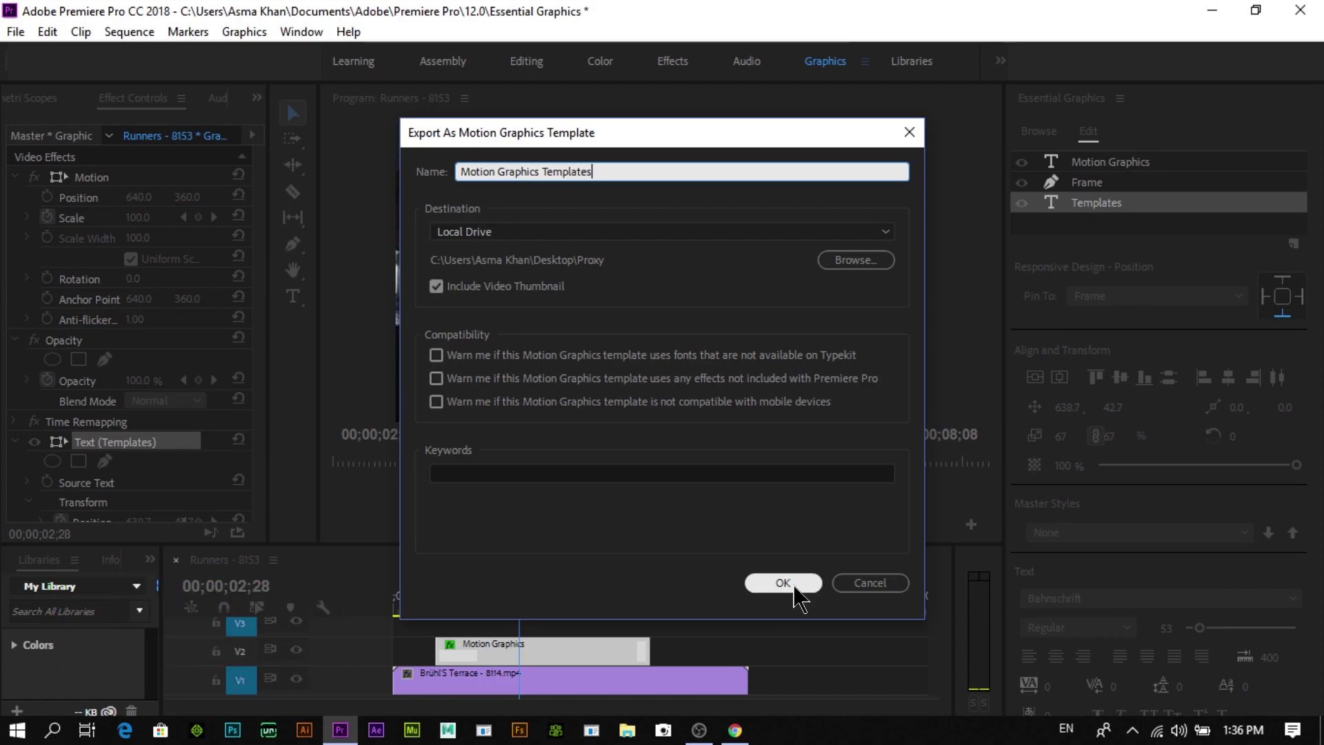
pyautogui.click(785, 585)
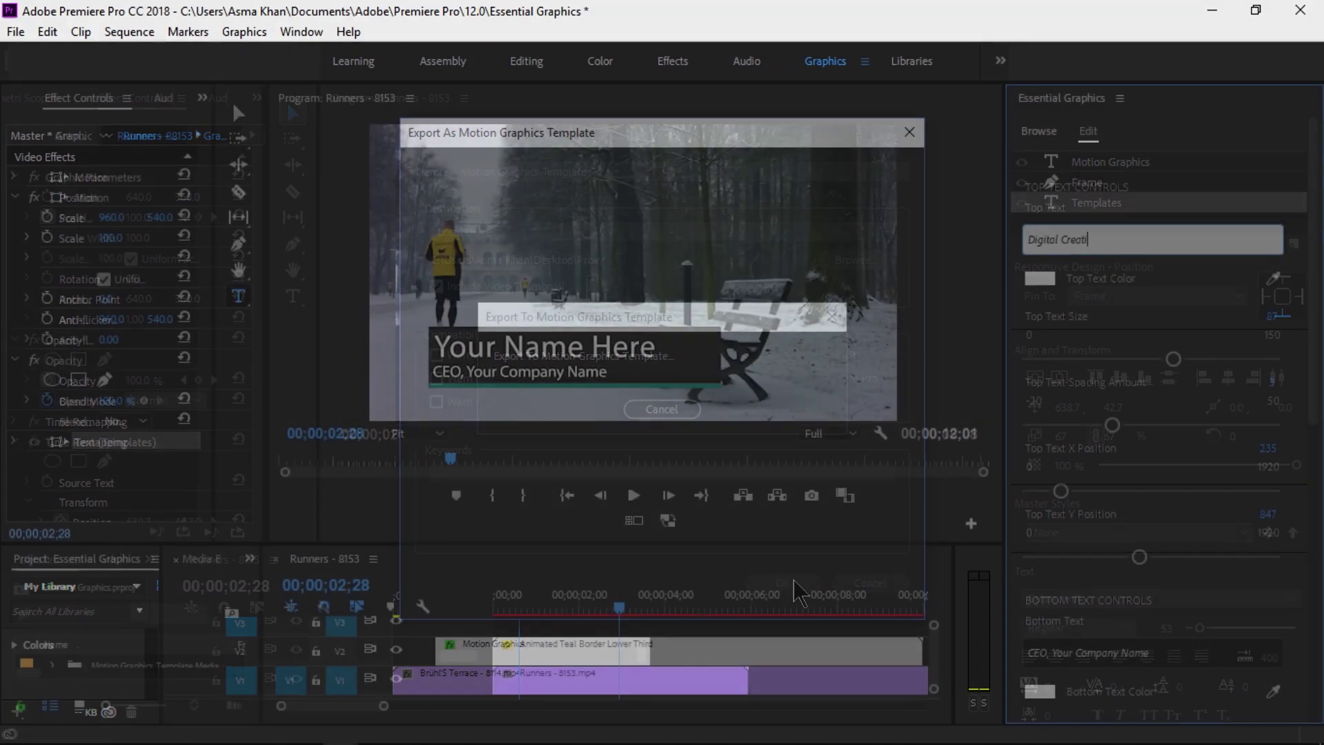
# - Set the lower third's bottom text to "Subscribe,Like,Share,Comments"
pyautogui.click(1251, 651)
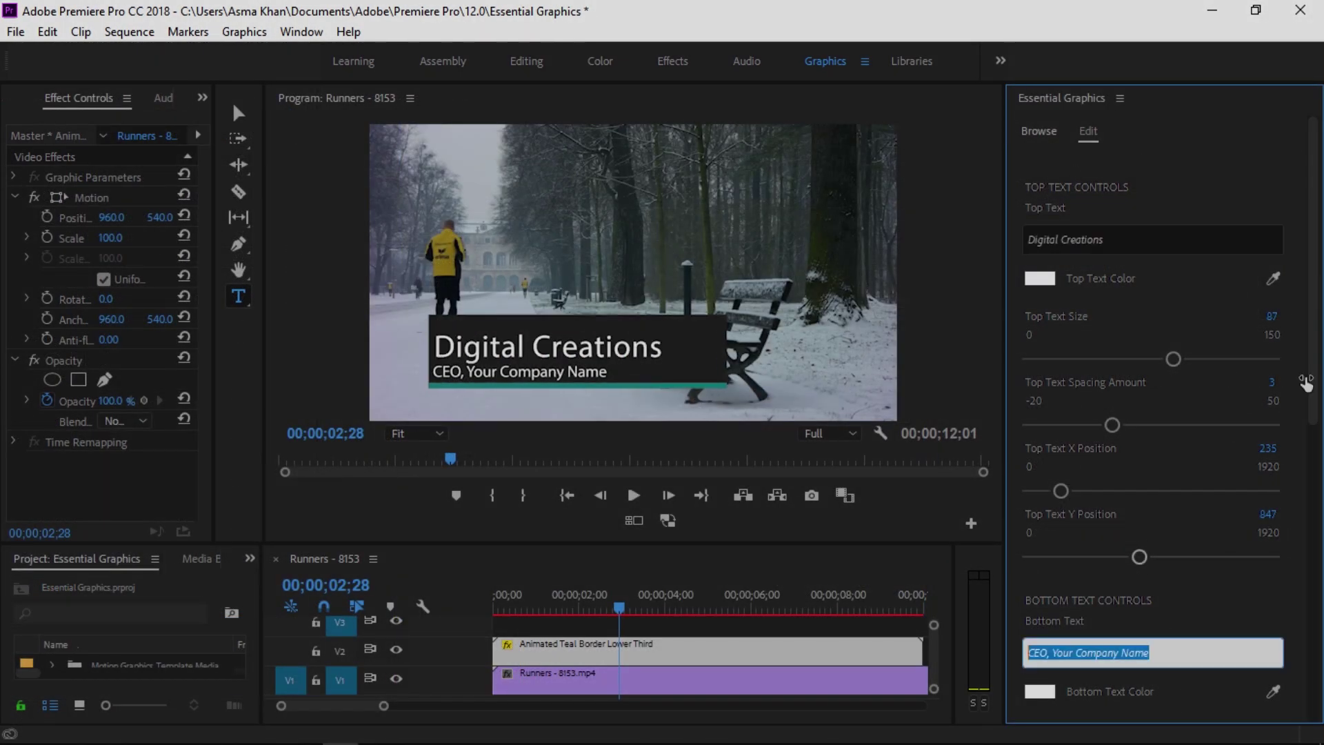
pyautogui.scroll(-1, 1305, 383)
pyautogui.write('Subscri')
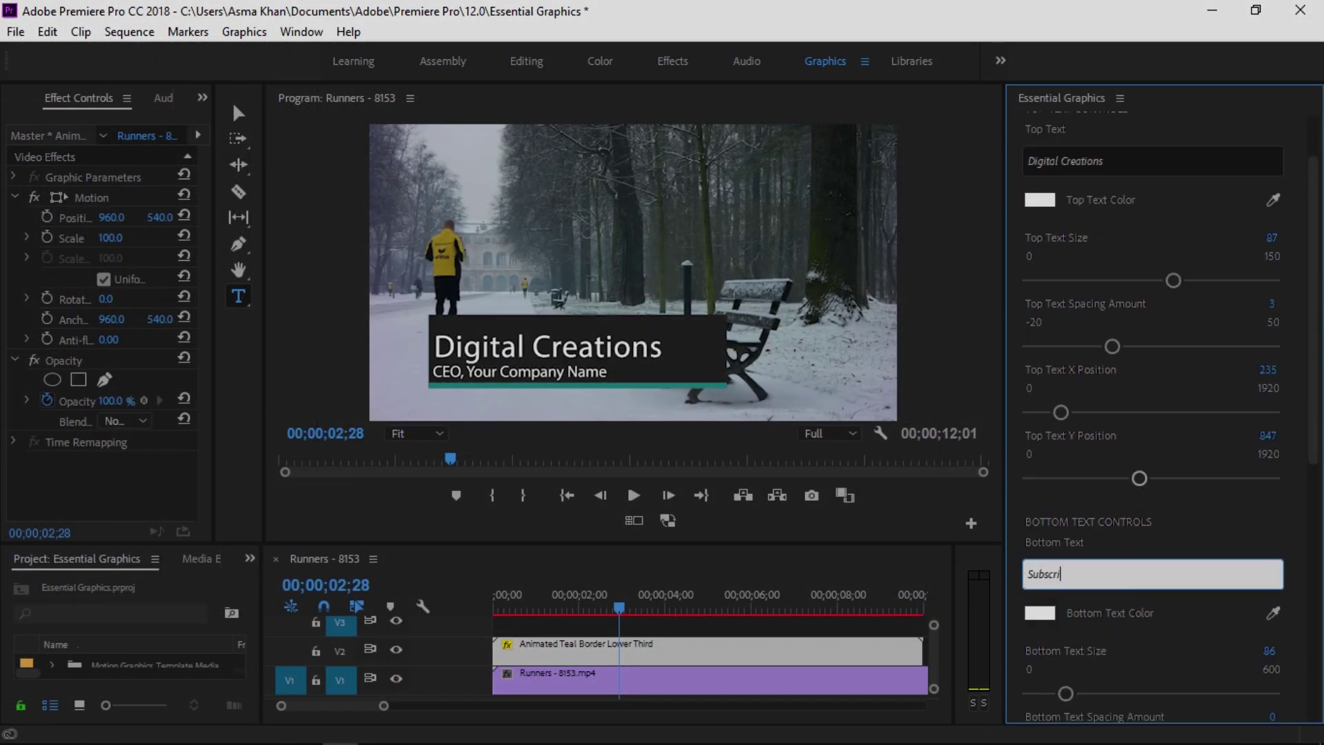
pyautogui.write('be,Like,Share,Comee')
pyautogui.press('BackSpace')
pyautogui.press('BackSpace')
pyautogui.write('ments')
# - Change the lower third's line color to magenta F000FF
pyautogui.scroll(-6, 1039, 651)
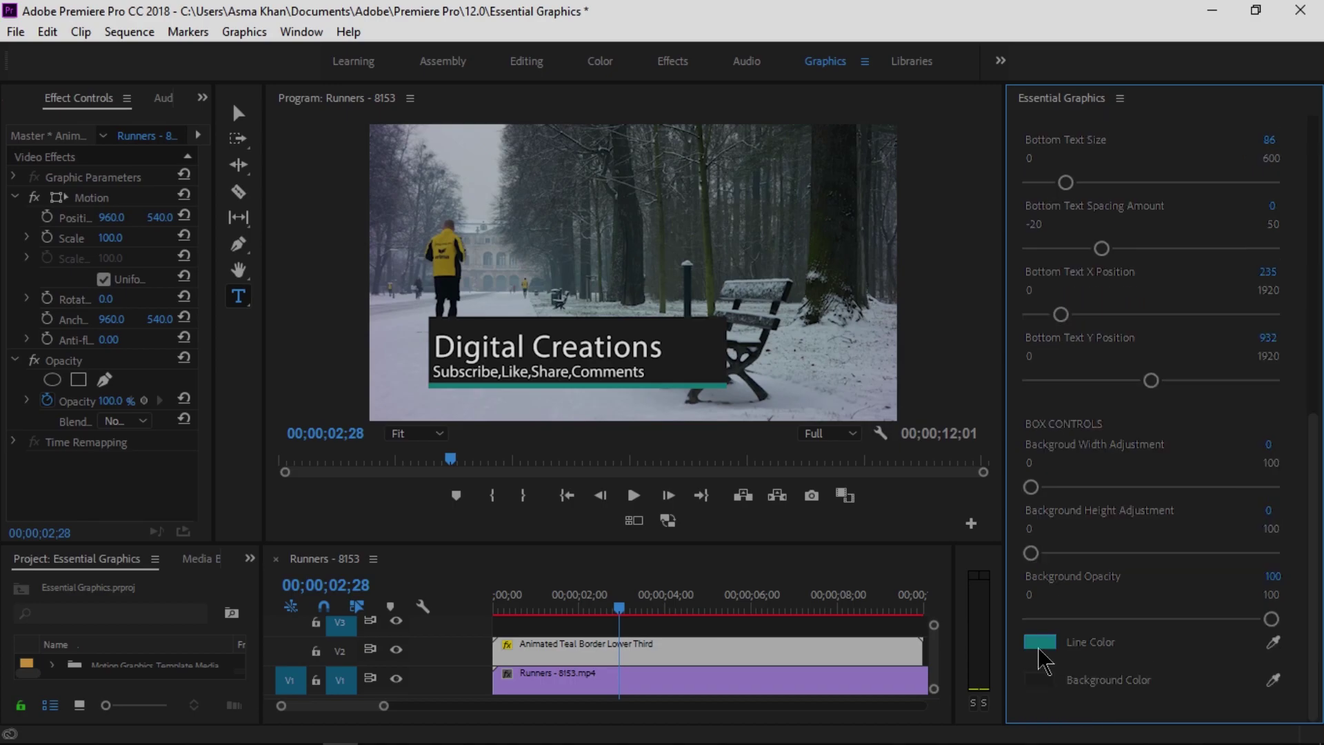
pyautogui.click(1039, 641)
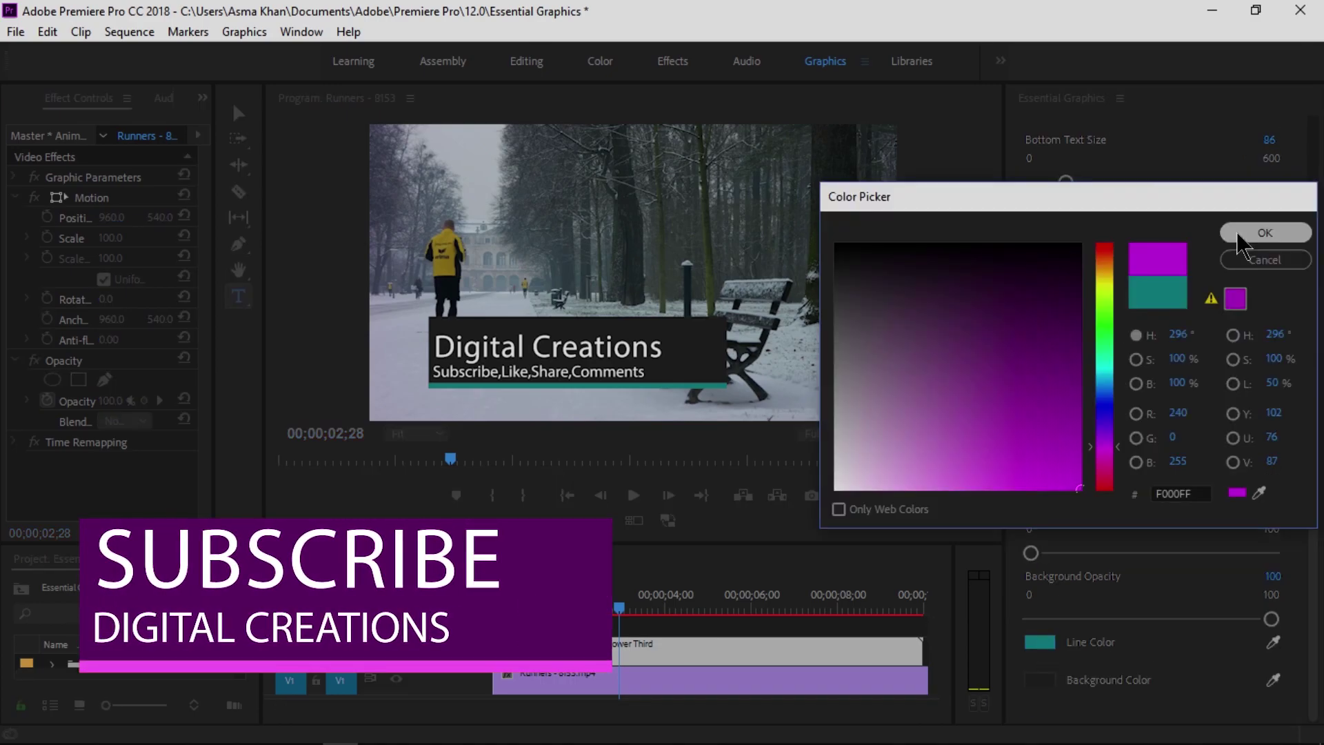
pyautogui.click(1241, 236)
# - Change the lower third's bottom text color to blue 5B7AC7
pyautogui.moveTo(1313, 392); pyautogui.dragTo(1313, 246)
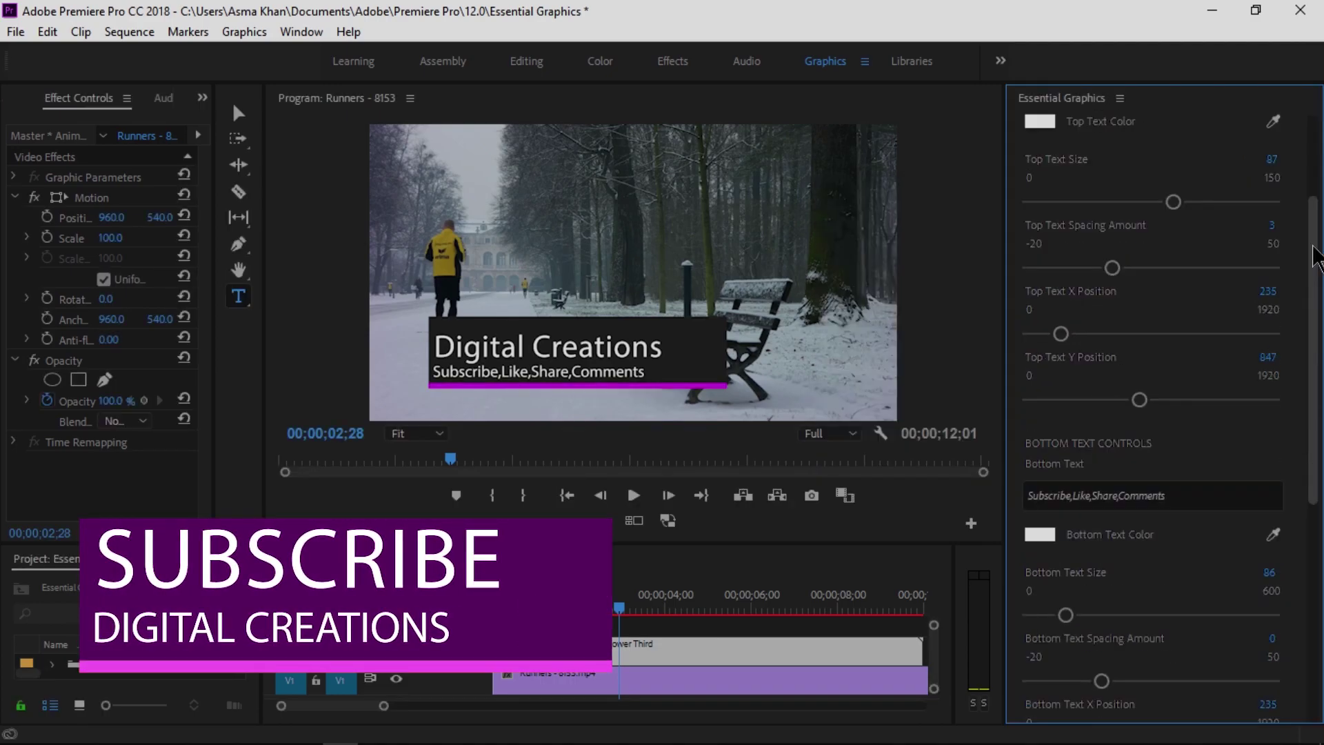
pyautogui.scroll(-5, 1316, 257)
pyautogui.click(1039, 258)
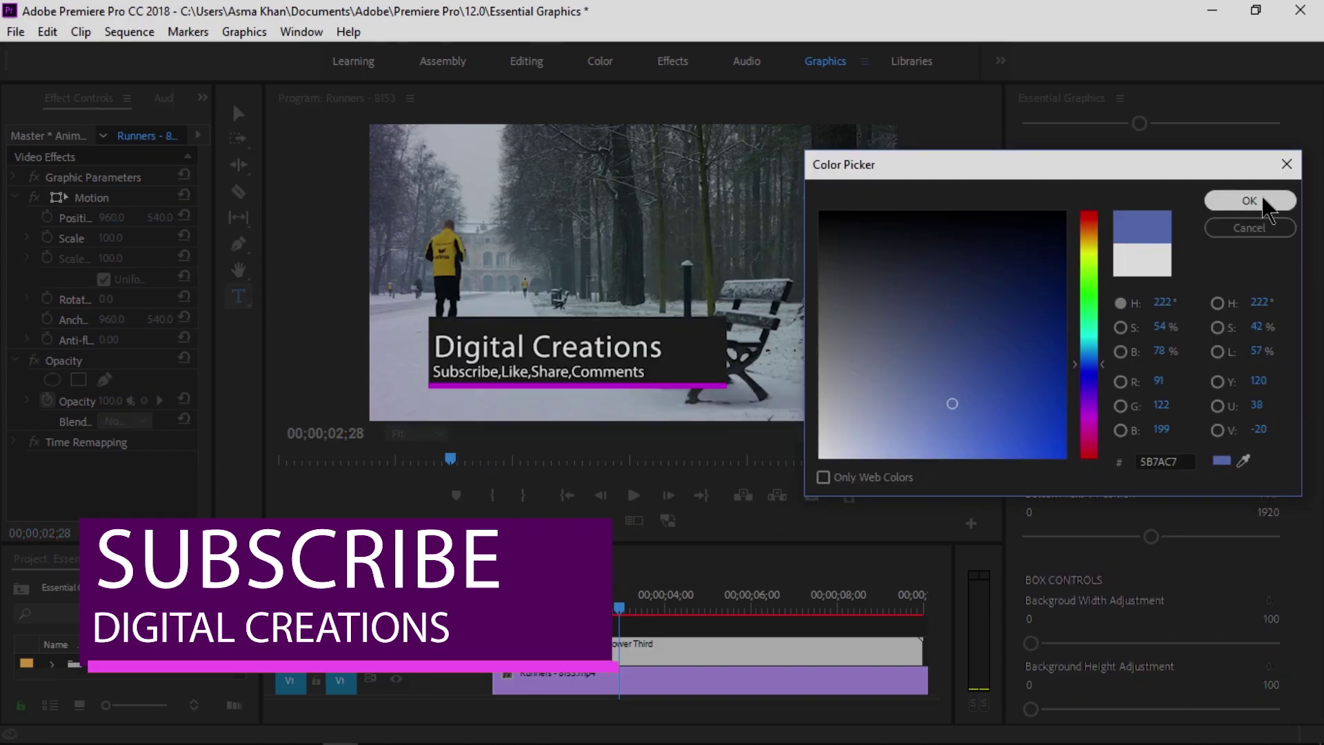
pyautogui.click(1249, 201)
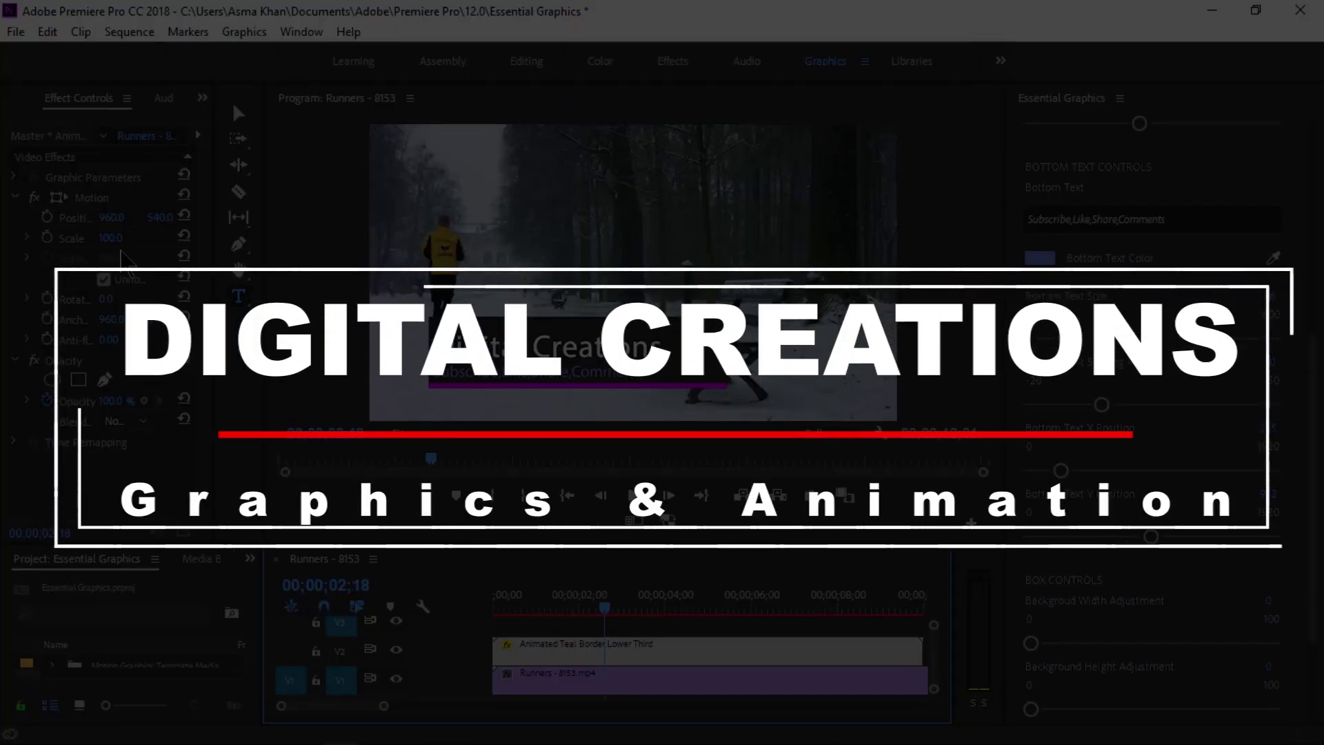
# - Move the Animated Teal Border Lower Third clip to Motion Position 903.0, 554.0
pyautogui.moveTo(160, 221); pyautogui.dragTo(171, 221)
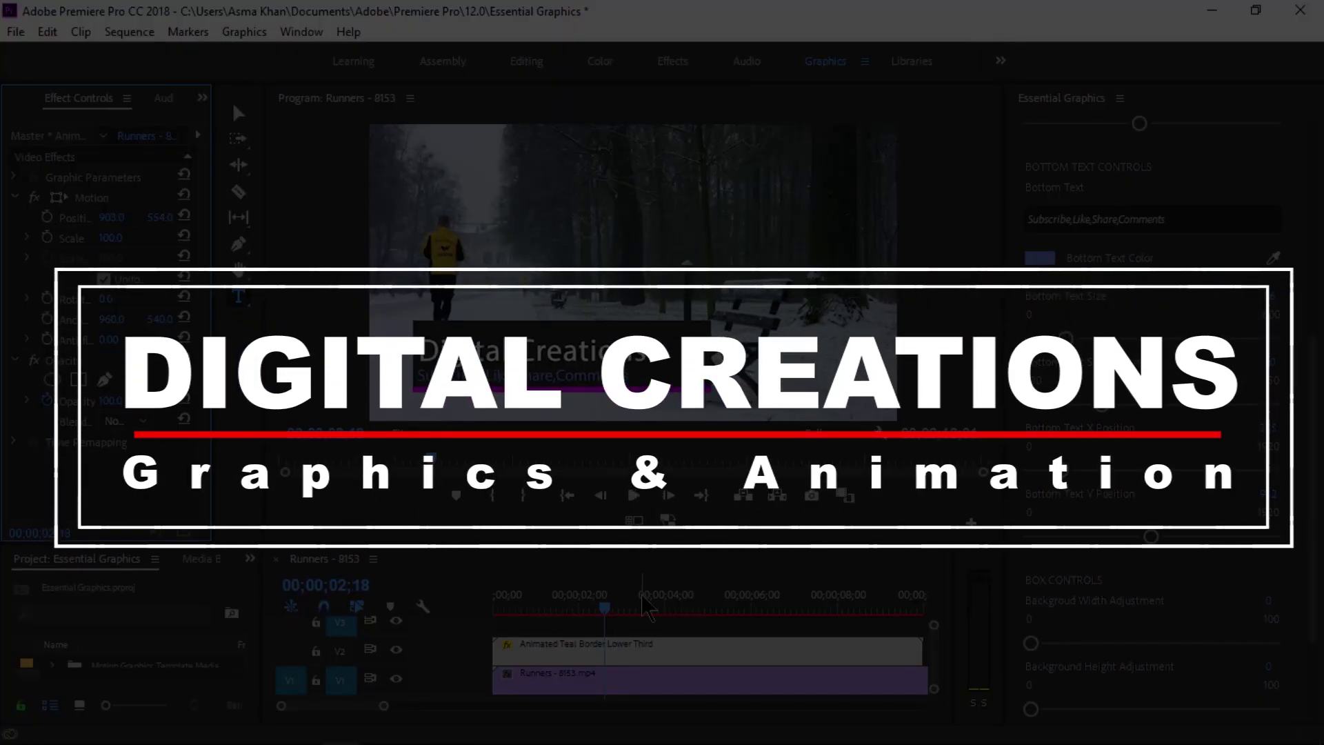